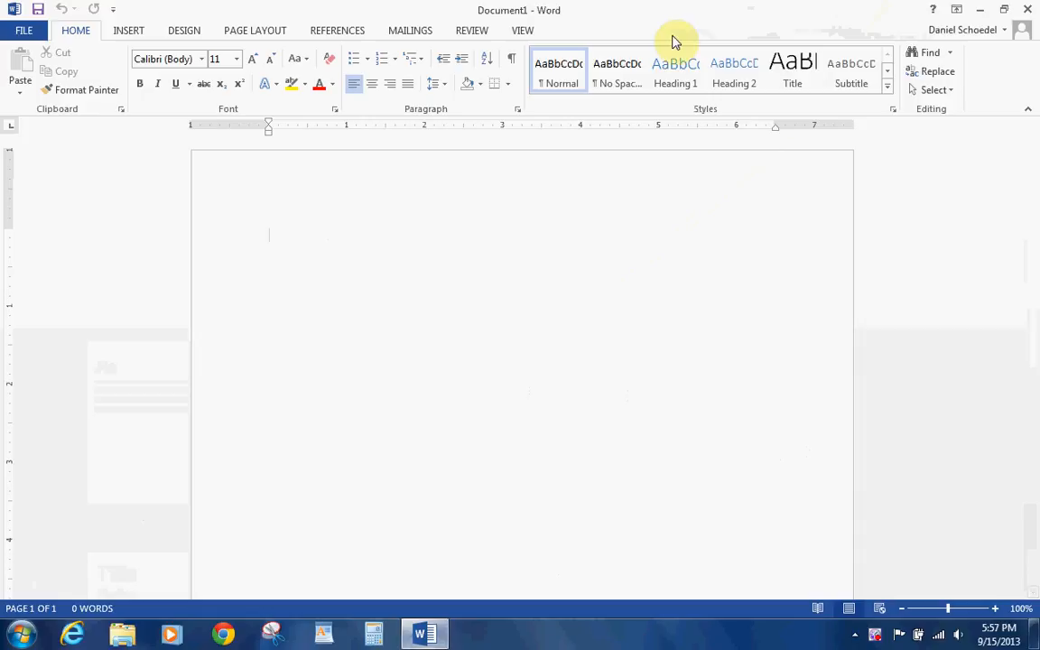
- With No Spacing style, type the sender's name, street address ending in ZIP 33602, and phone-and-e-mail line
click(626, 66)
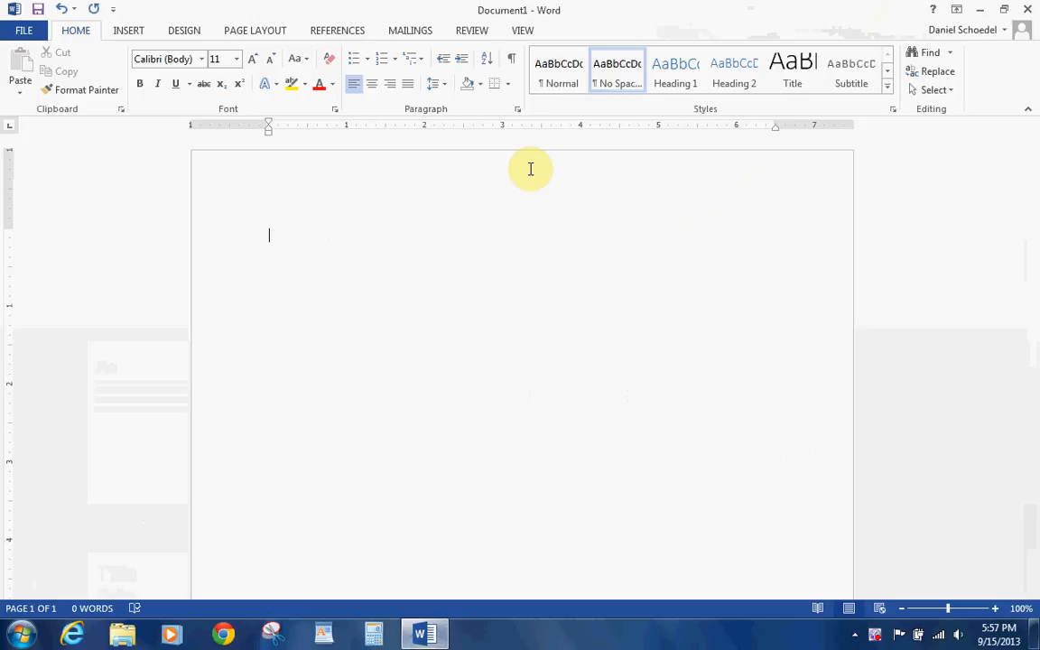
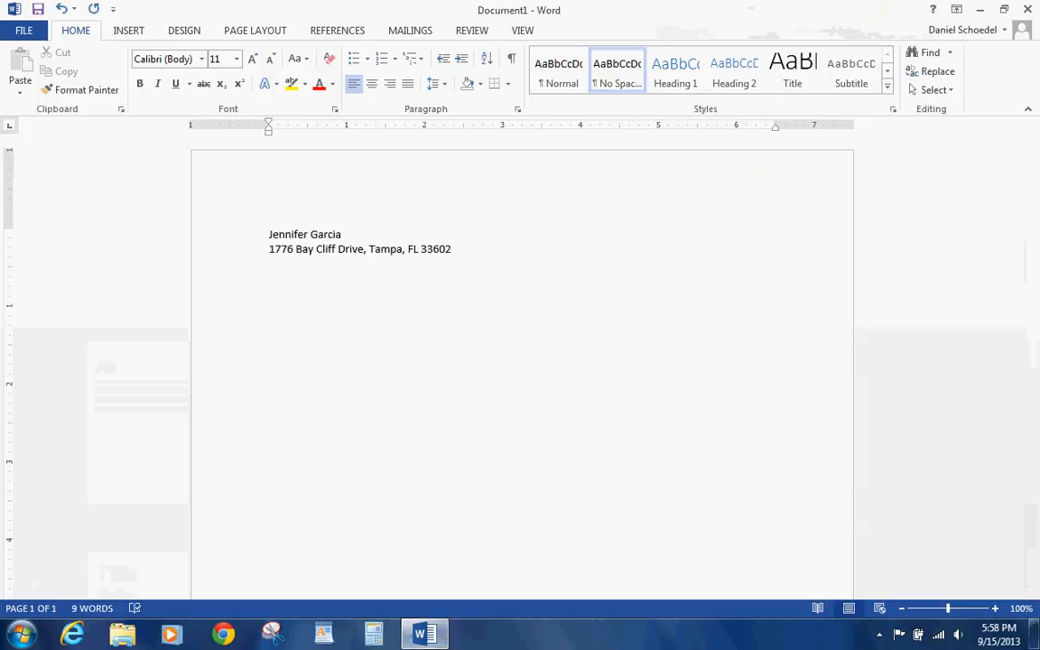
key(Return)
text((727))
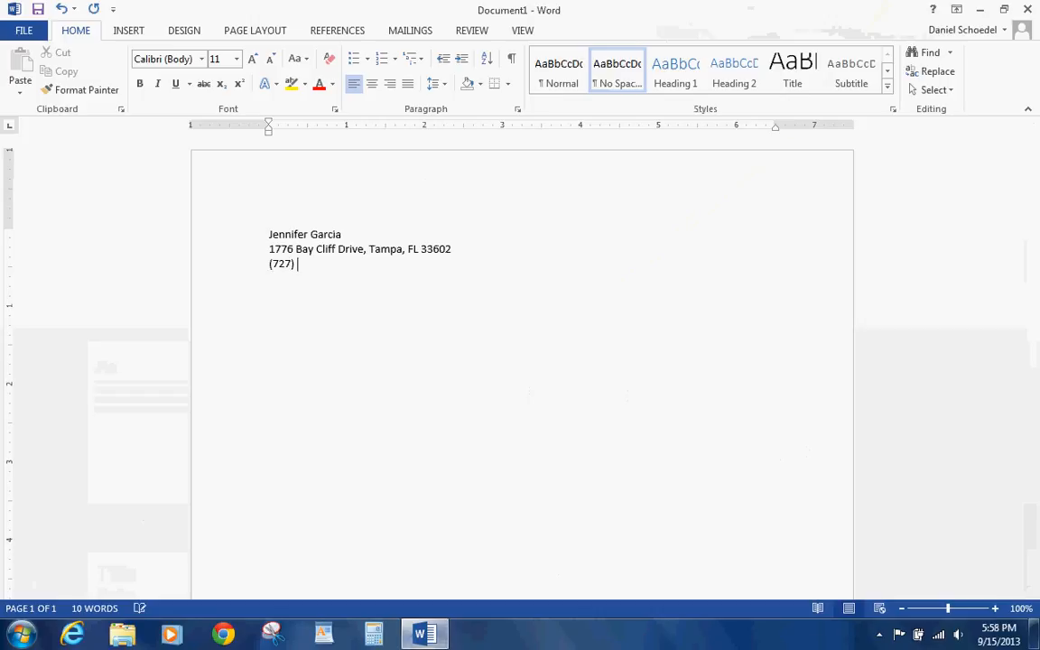
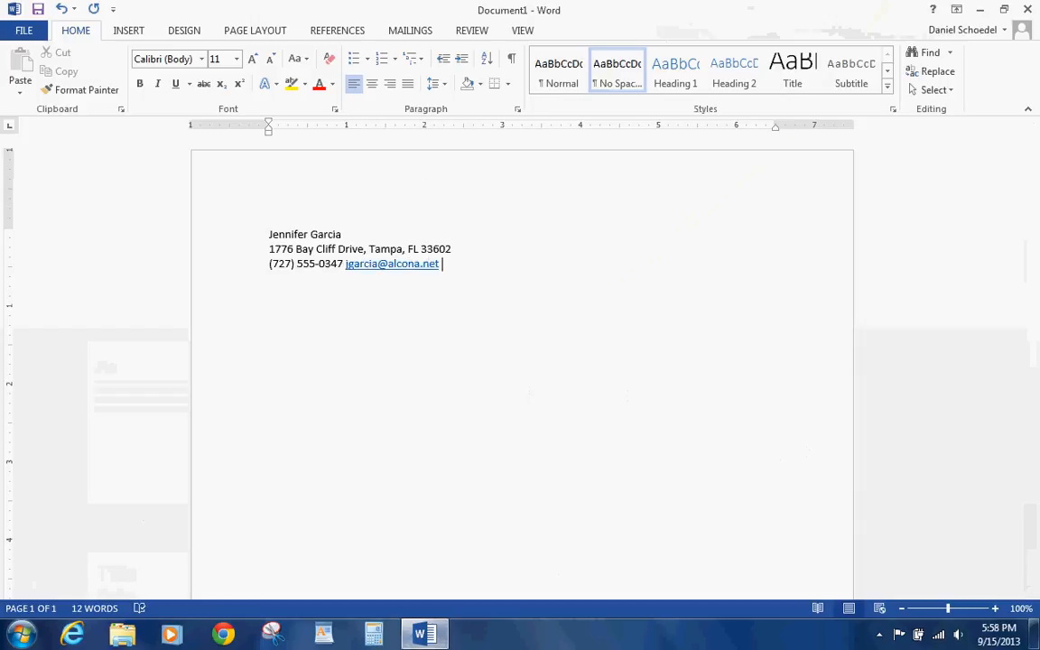
- Remove the hyperlink from the e-mail address on the contact line
right_click(394, 268)
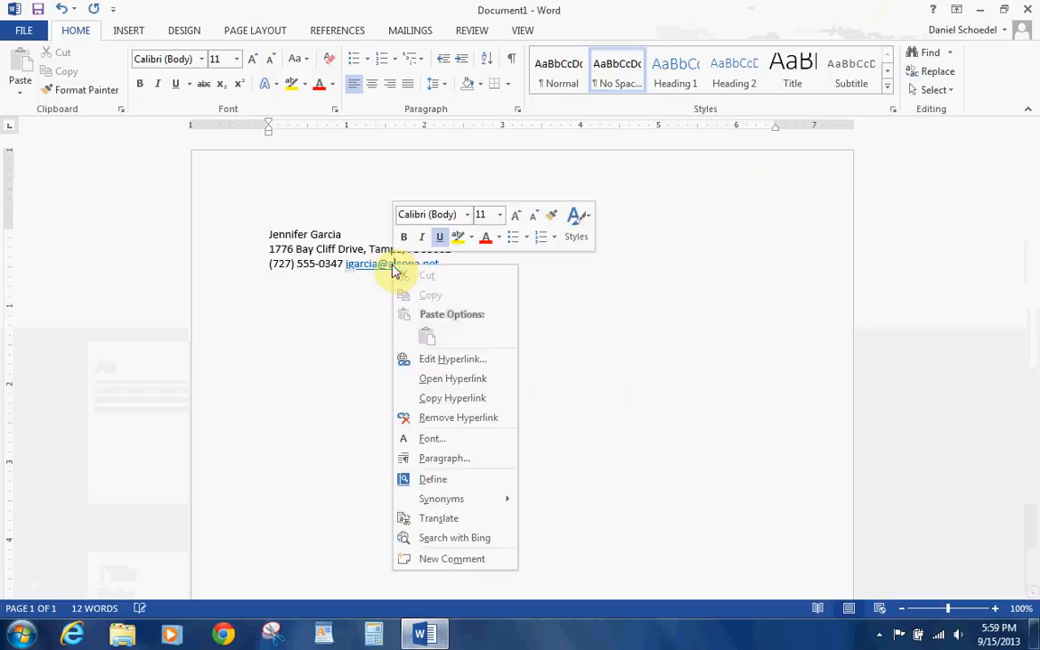
click(431, 418)
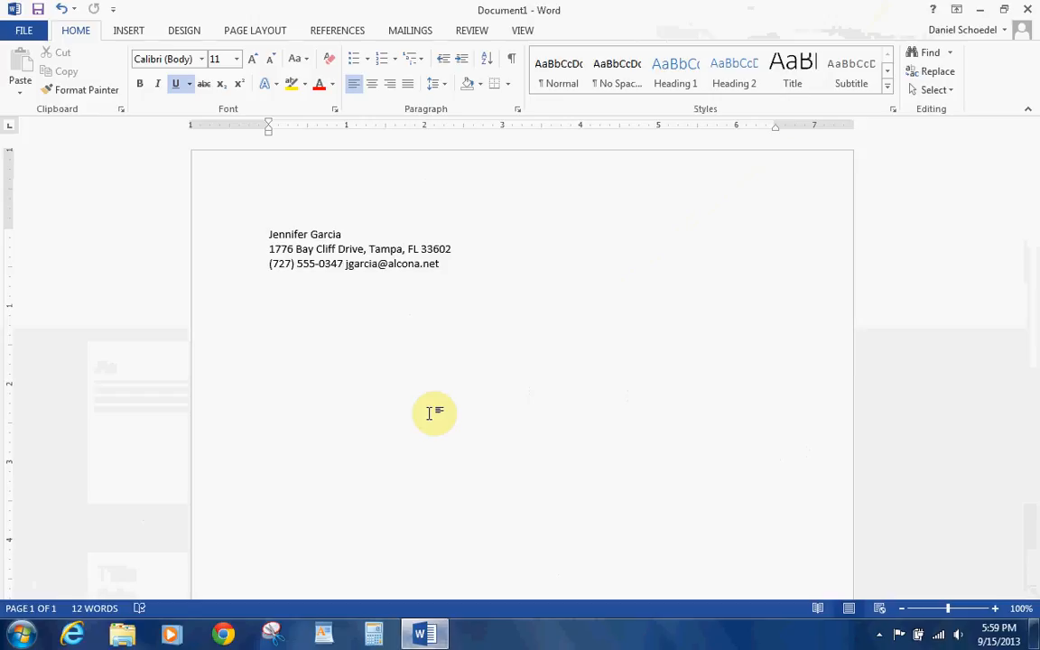
- Make the sender's name bold at 16 point
drag(349, 235, 270, 235)
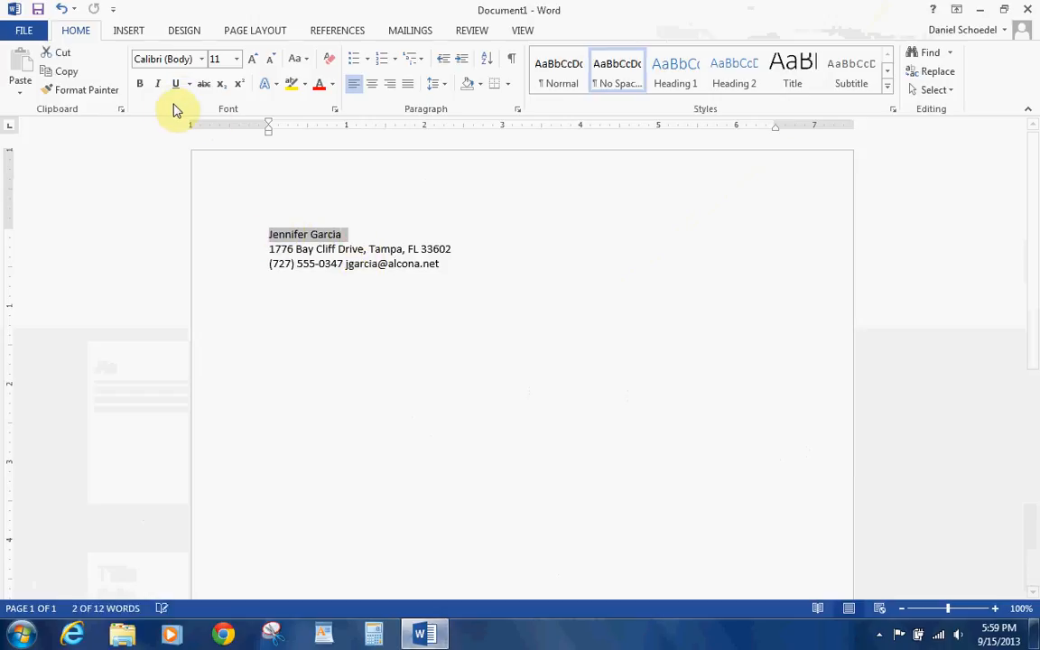
click(140, 84)
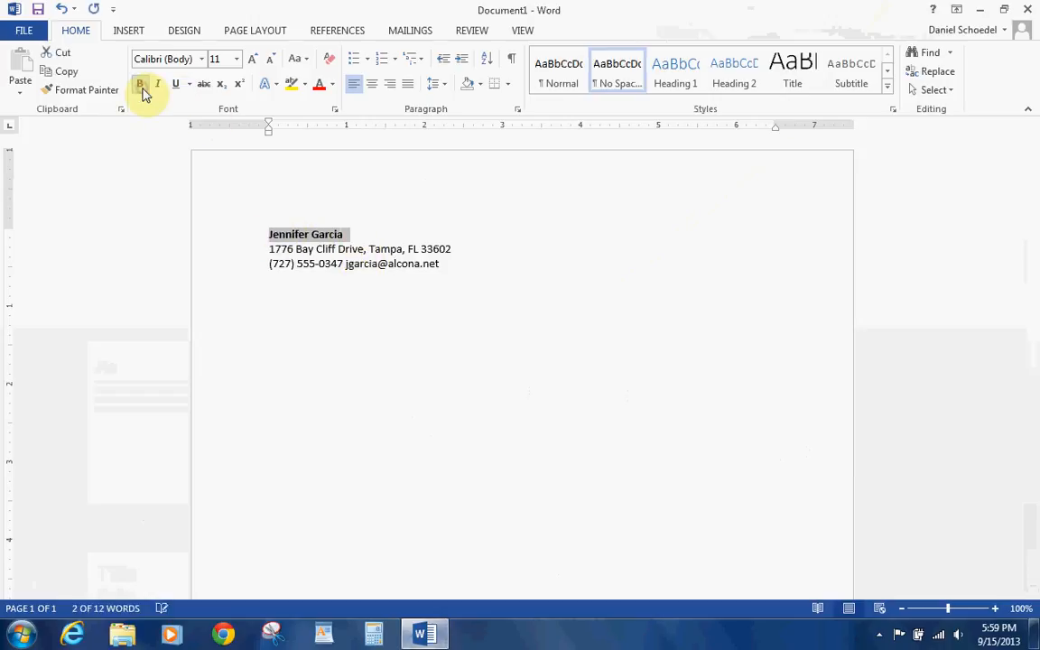
click(236, 60)
click(216, 172)
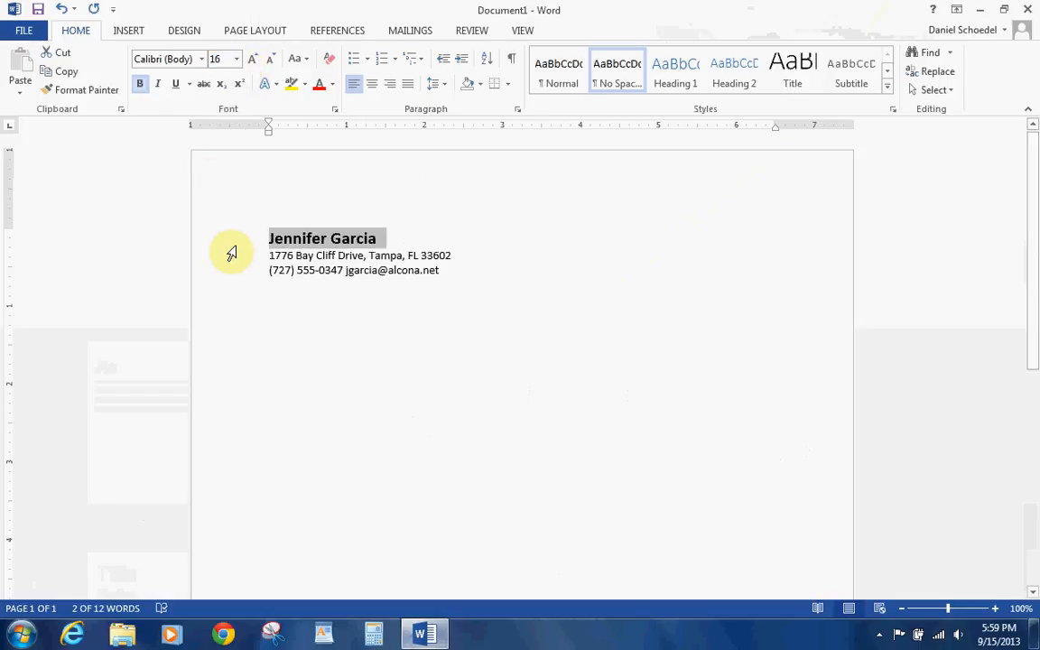
- Right-align the address and contact lines below the name
drag(267, 255, 442, 272)
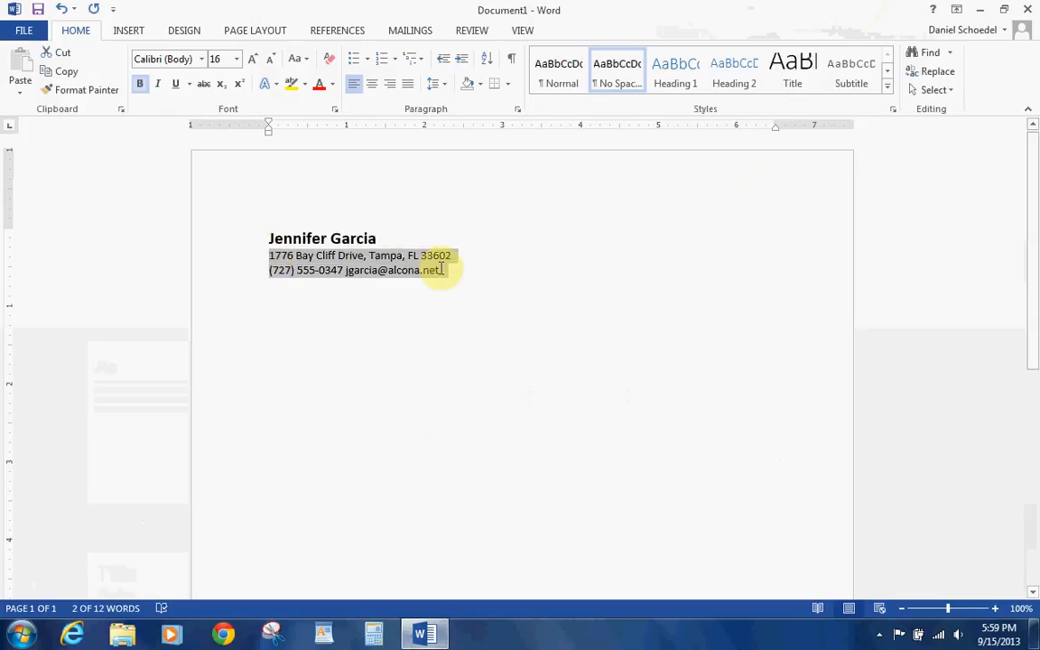
click(393, 87)
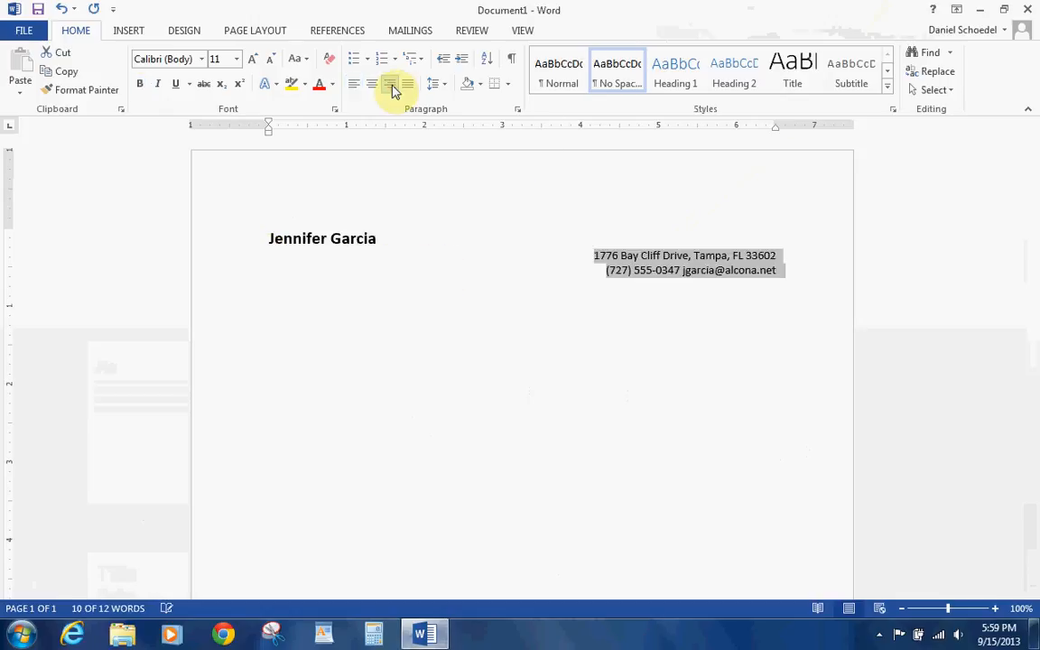
click(379, 239)
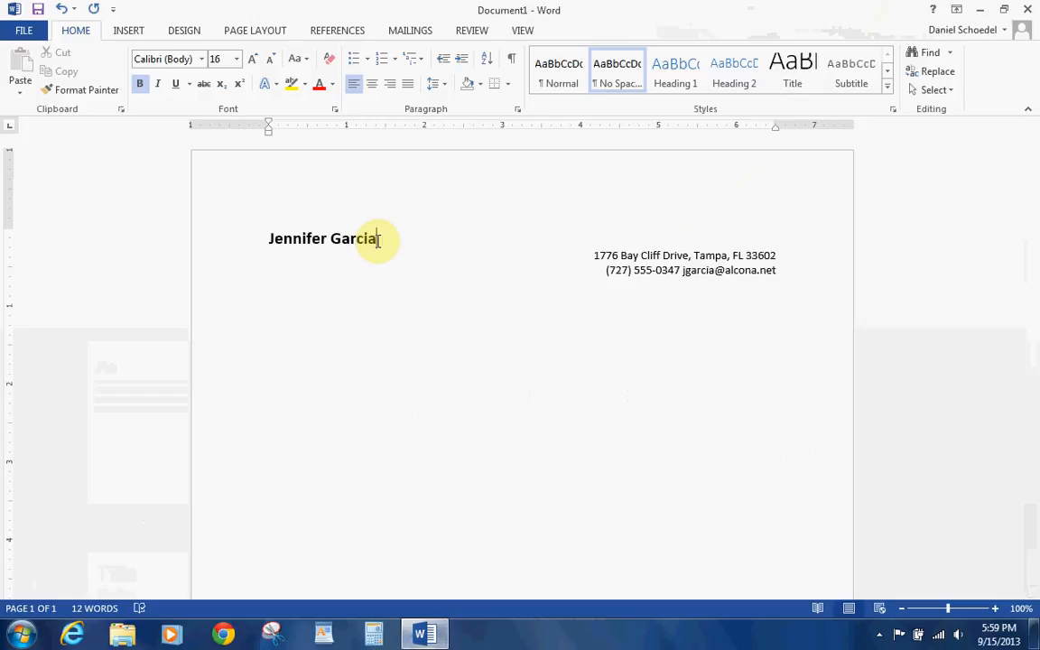
- Add a 3 pt bottom border to the name paragraph via Borders and Shading
click(505, 87)
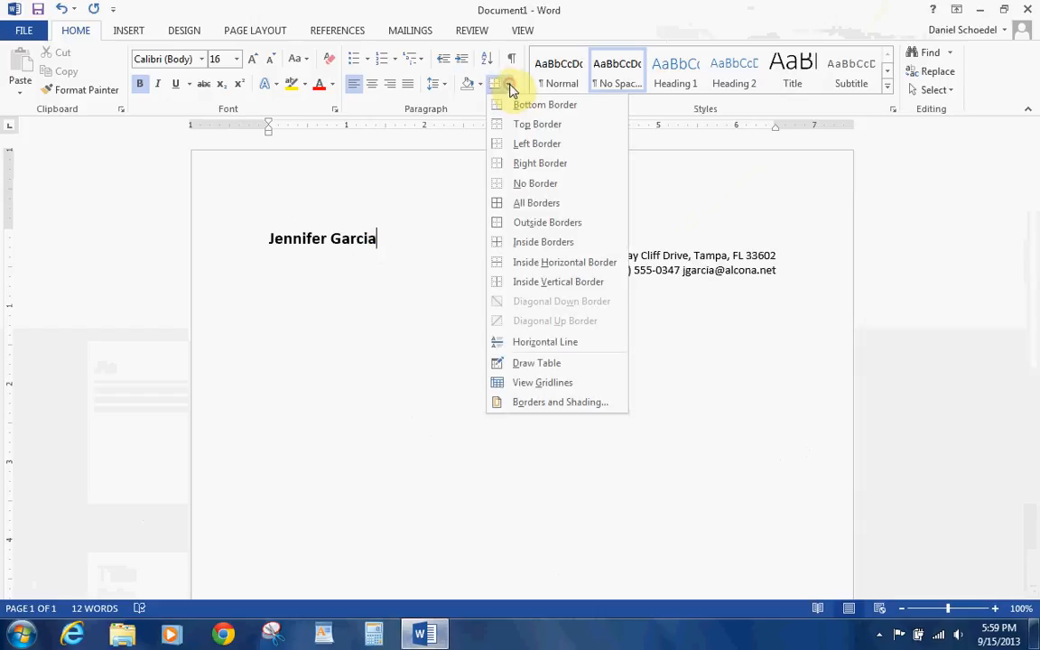
click(508, 402)
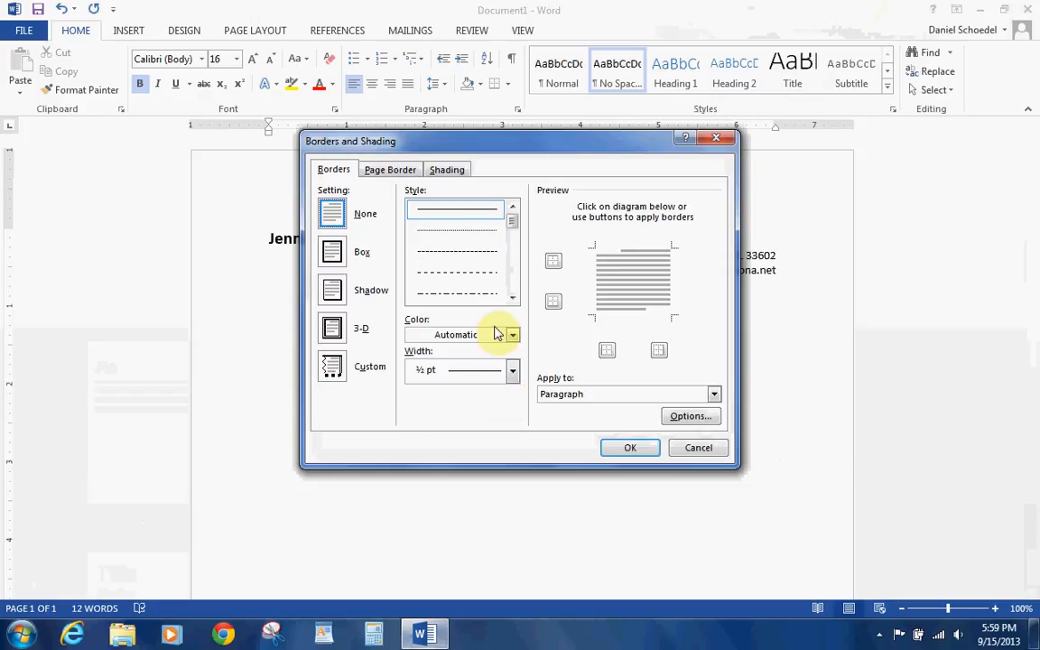
click(509, 376)
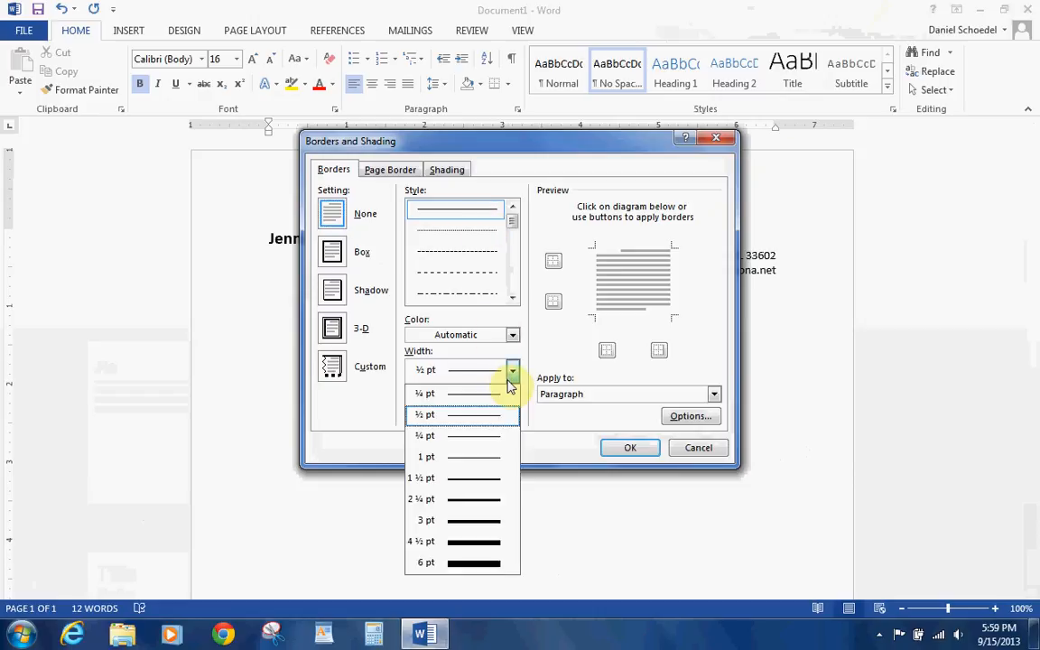
click(479, 521)
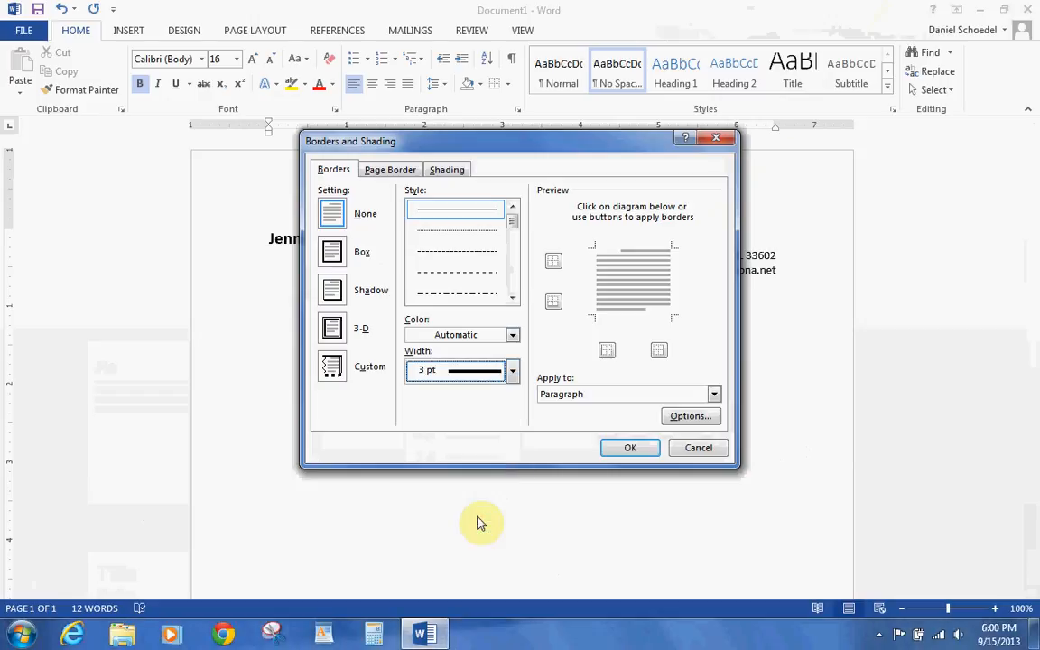
click(629, 316)
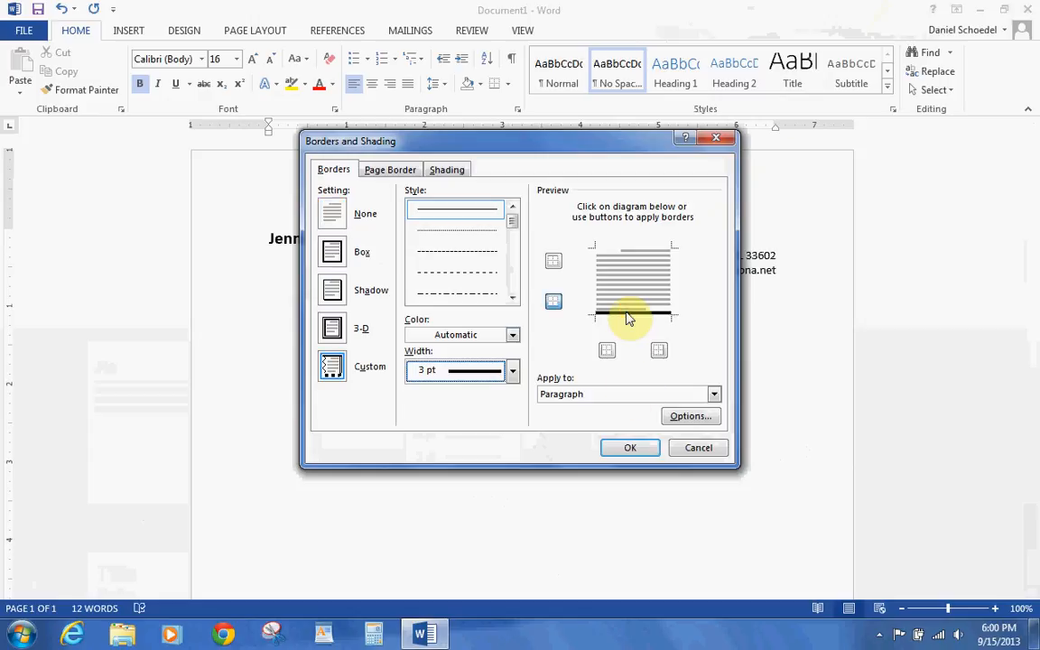
click(622, 446)
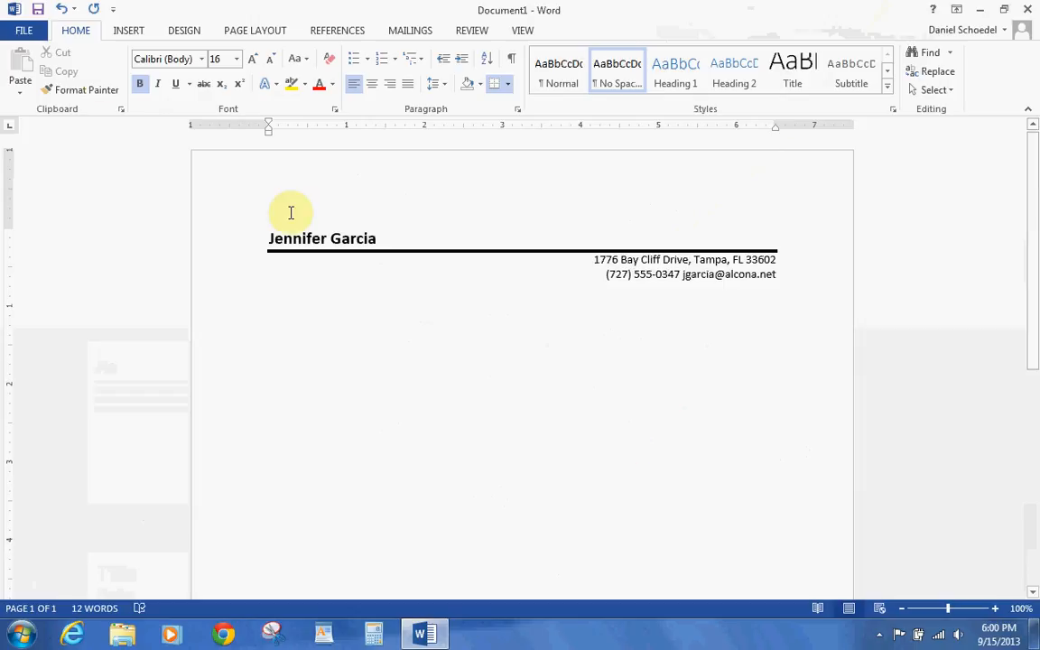
- Start Save As and browse to the Homework > Word Chapter 2 folder
click(31, 32)
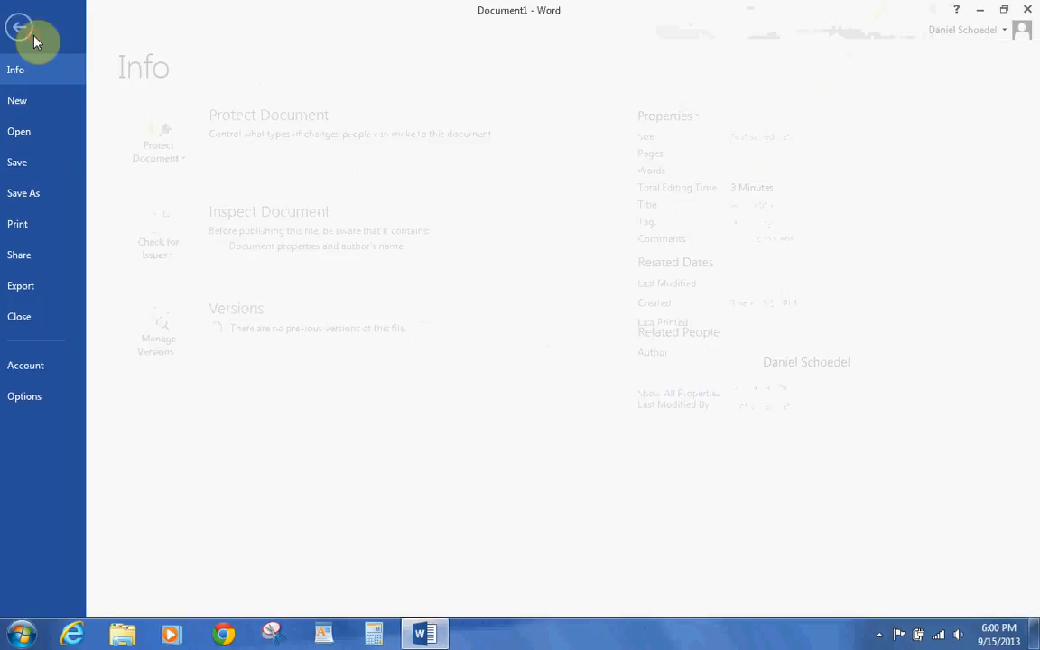
click(51, 188)
click(197, 175)
click(421, 397)
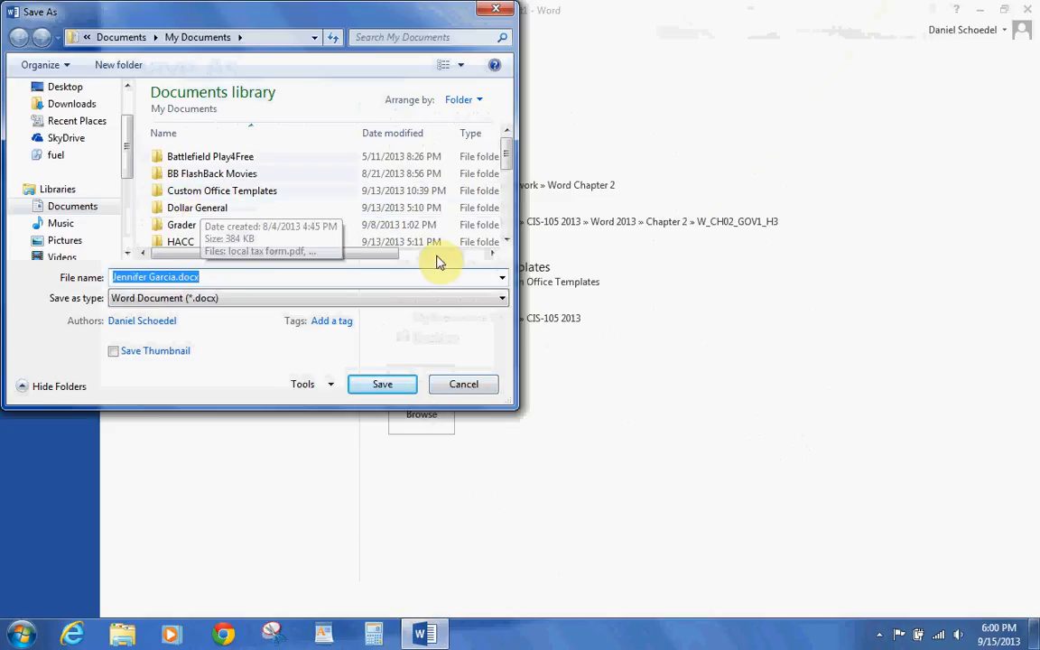
click(506, 240)
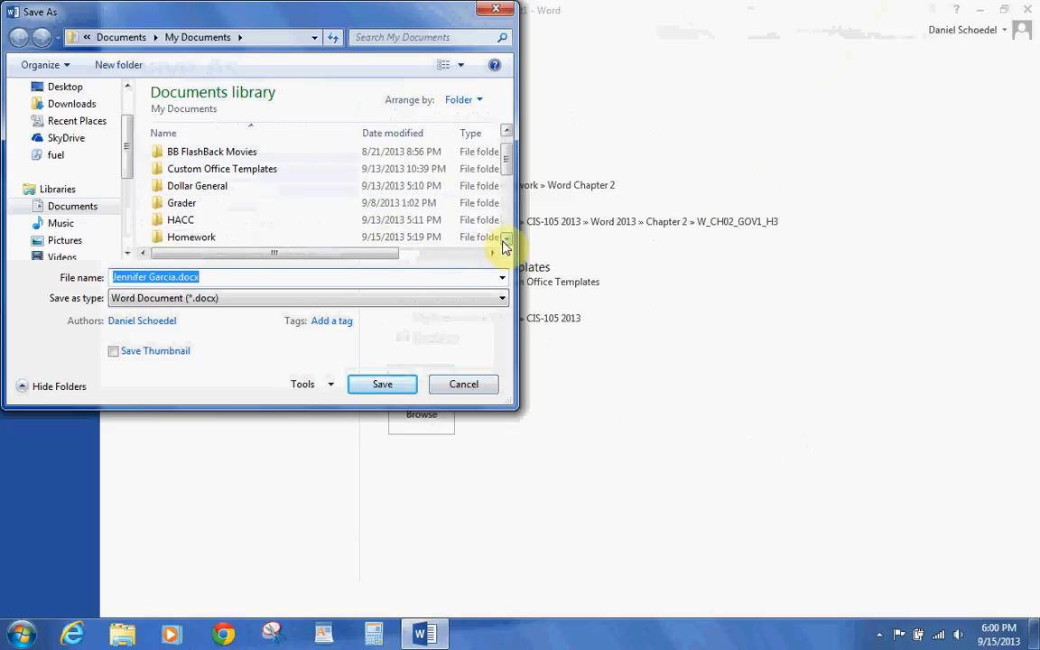
double_click(196, 236)
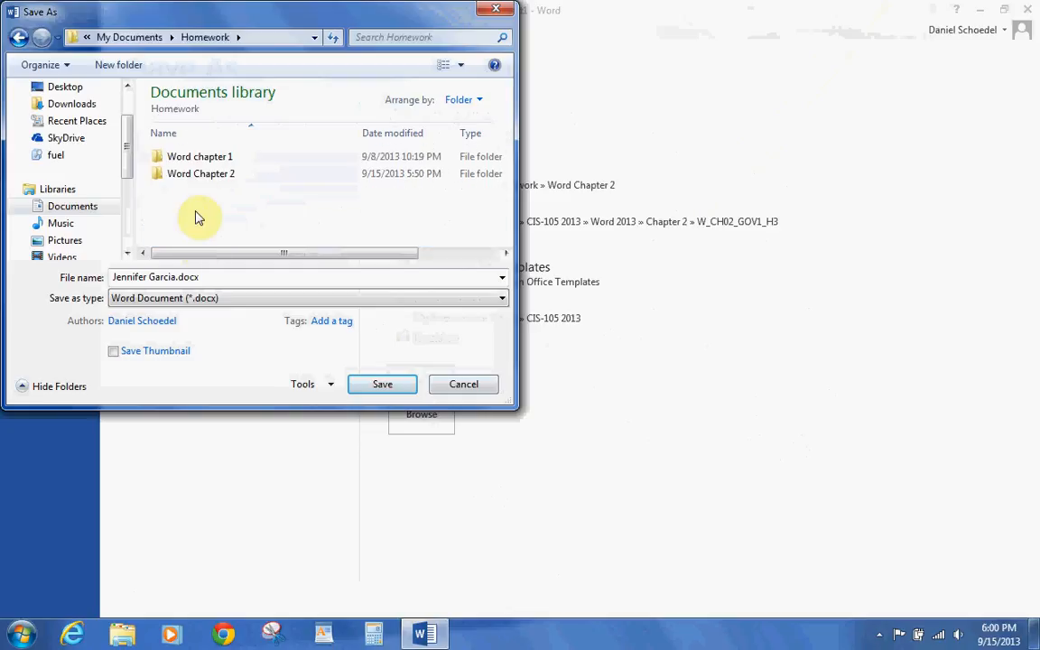
double_click(199, 176)
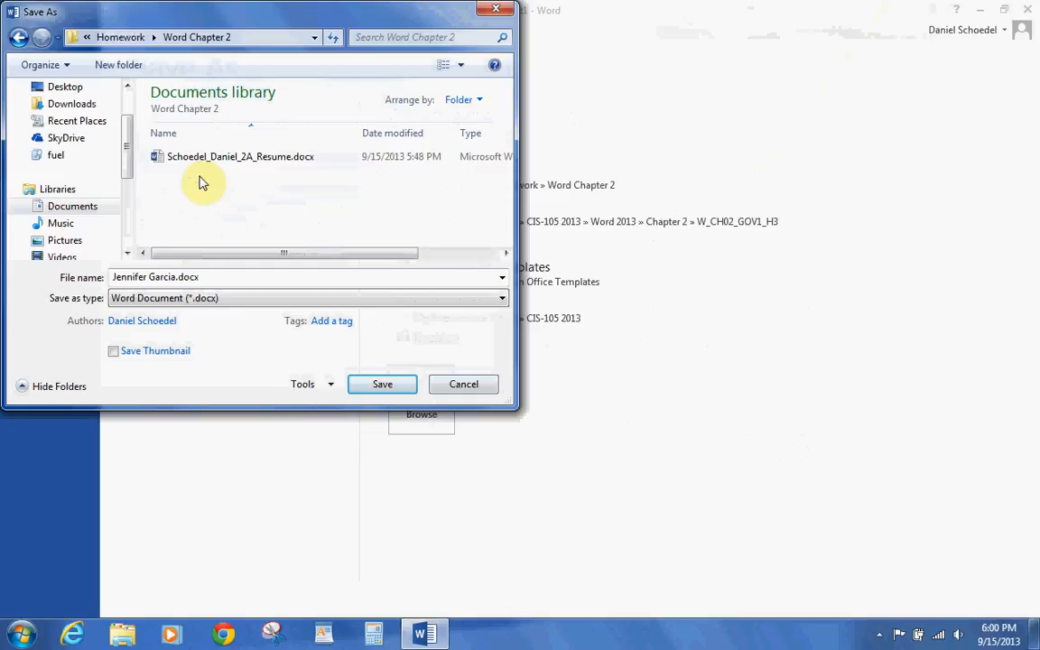
- Save as a Word Template (.dotx) named Schoedel_Daniel_2B_letterhead_template
click(502, 299)
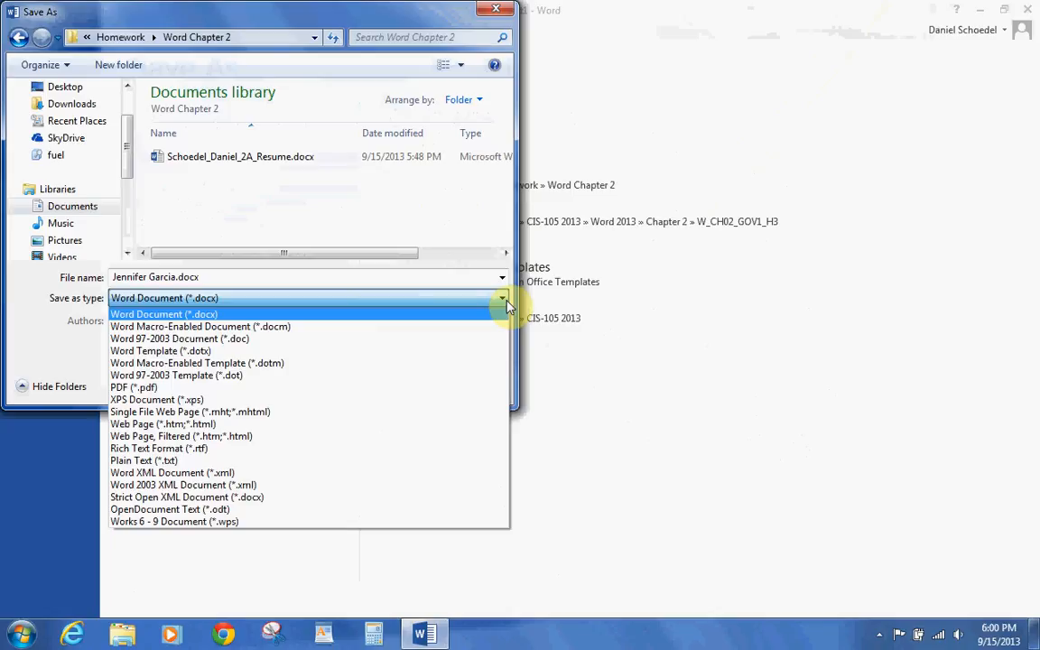
click(380, 352)
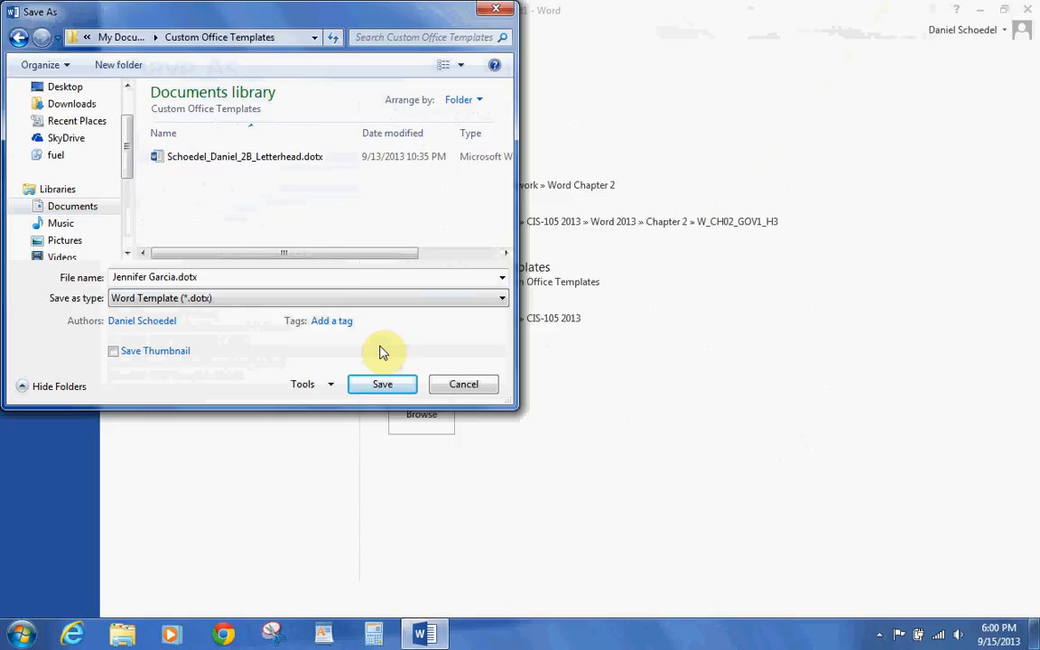
click(246, 277)
text(Schoedel_Daniel_2)
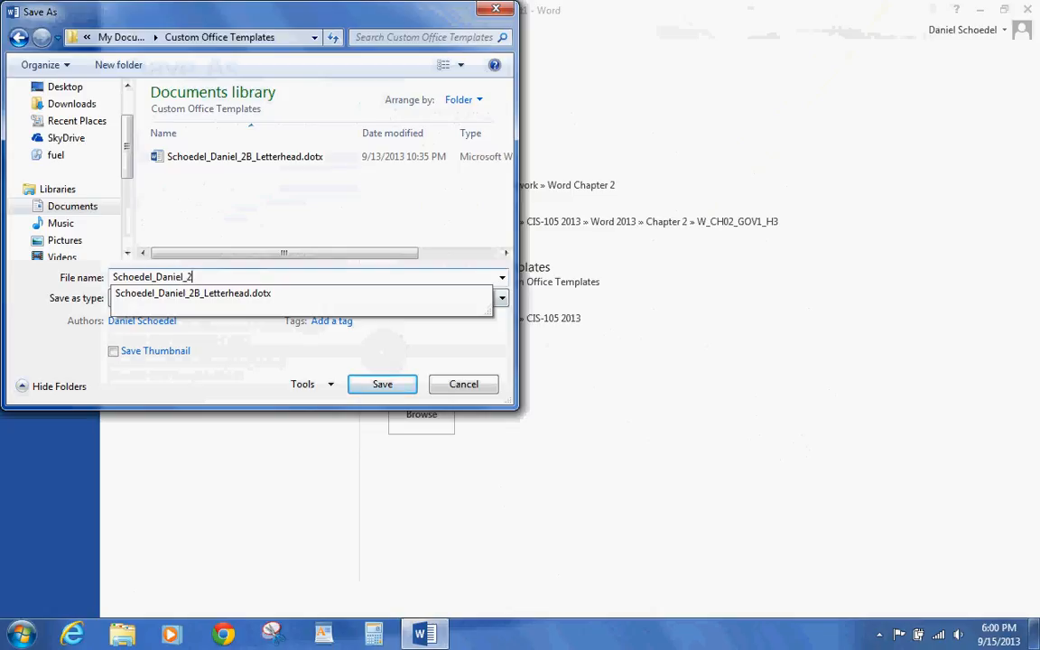
text(B_letterhead_template)
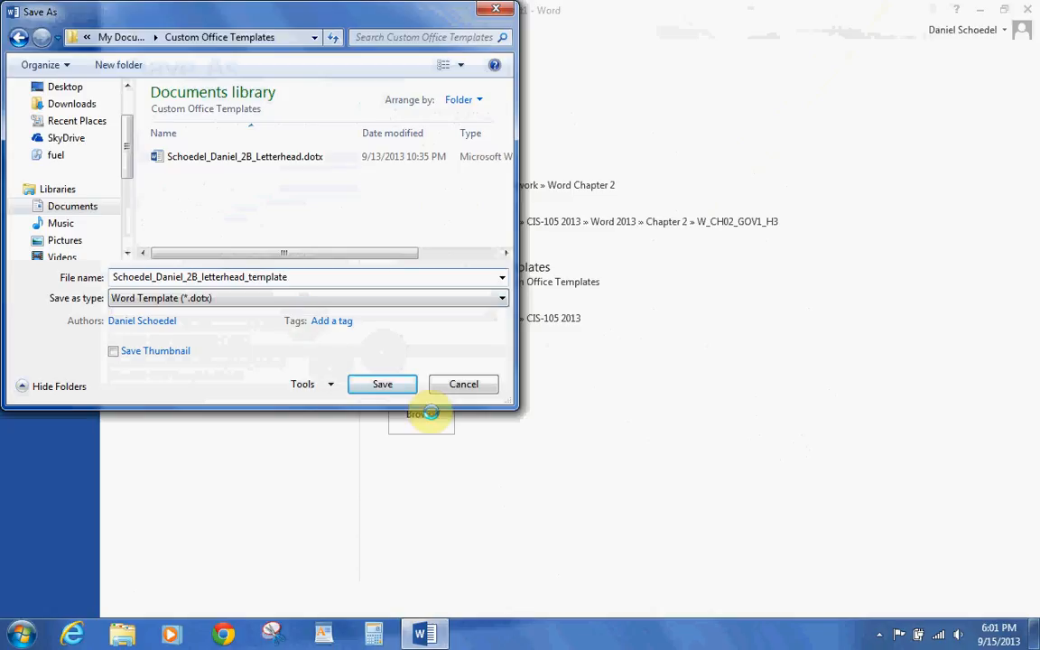
click(388, 386)
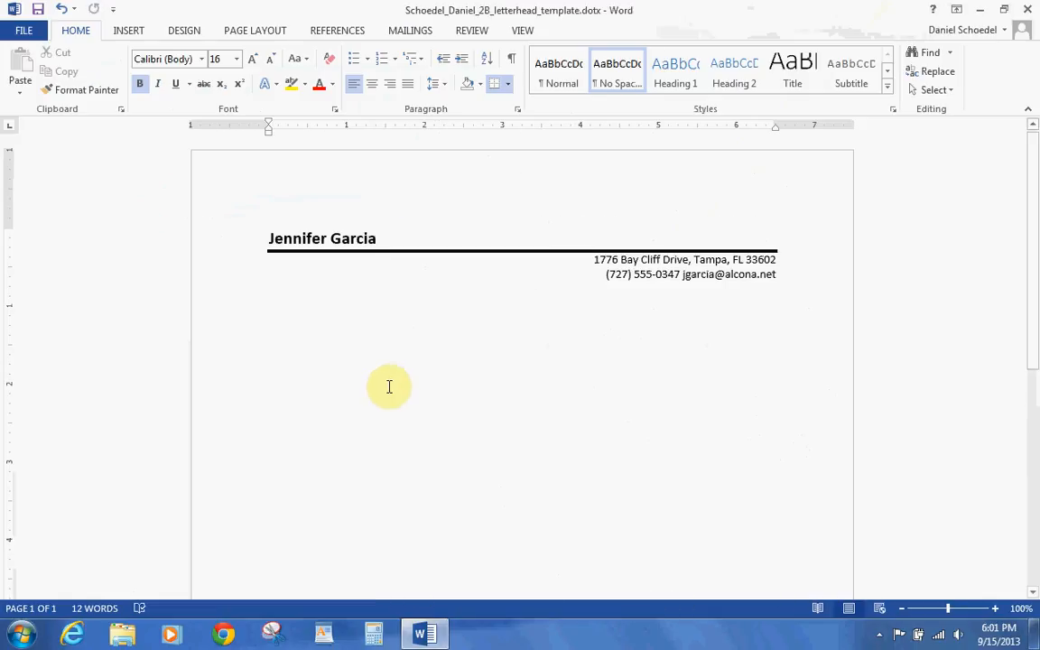
- Close the template, create a new document from the PERSONAL letterhead template, and open Save As
click(23, 36)
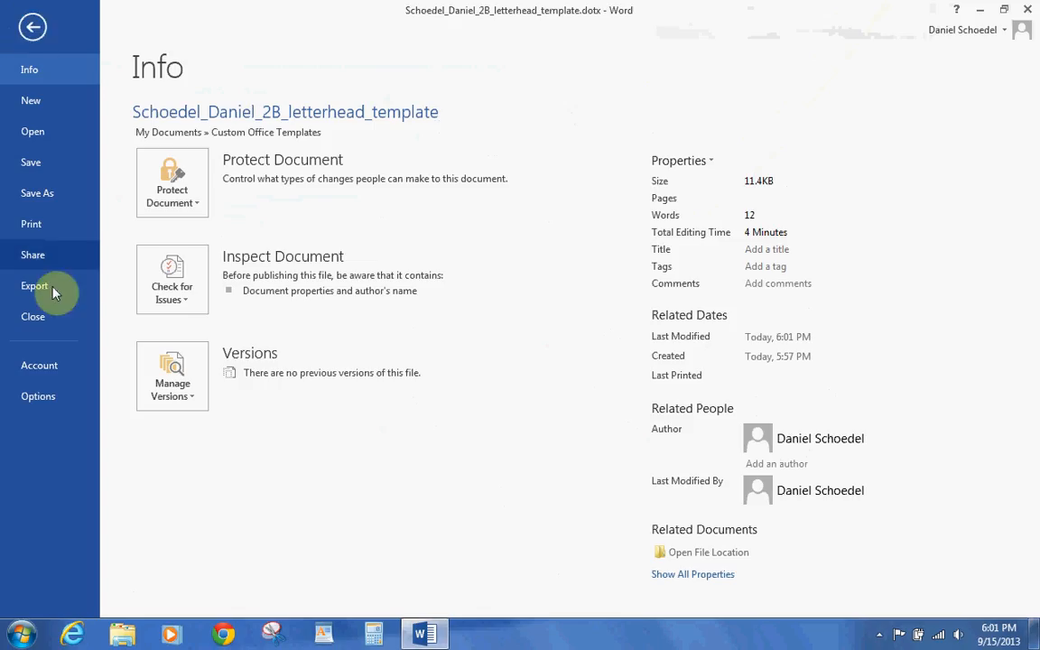
click(47, 323)
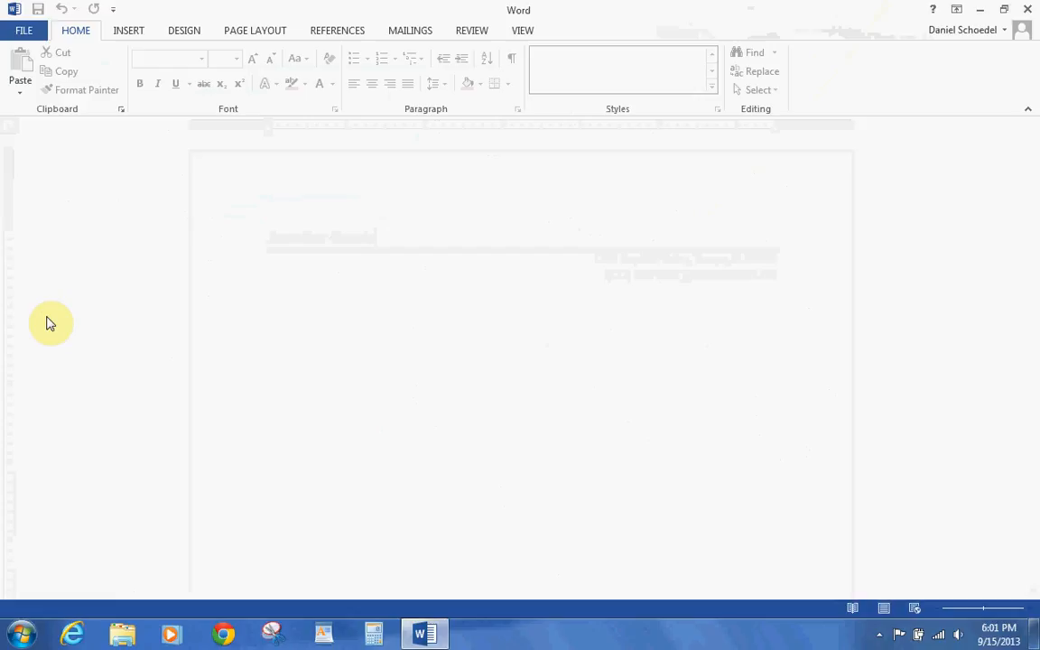
click(24, 33)
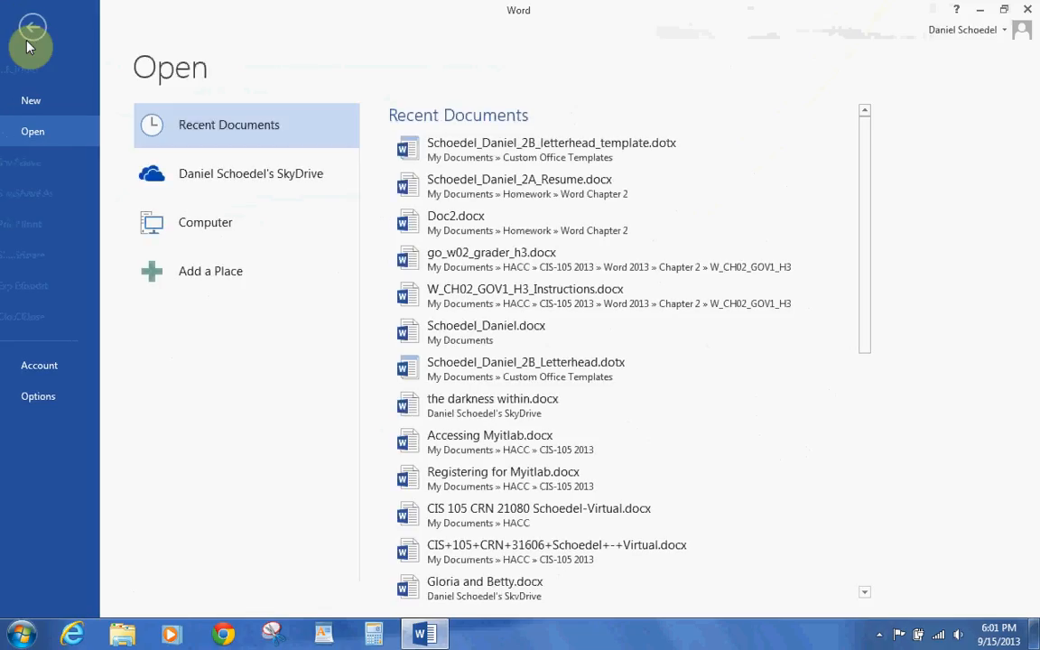
click(25, 103)
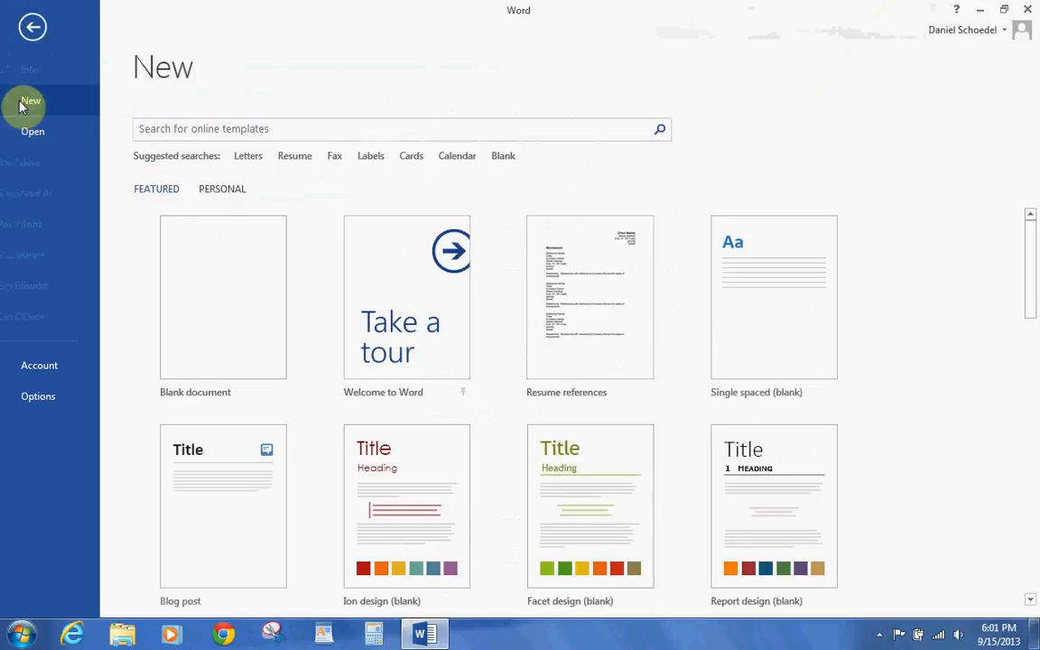
click(215, 191)
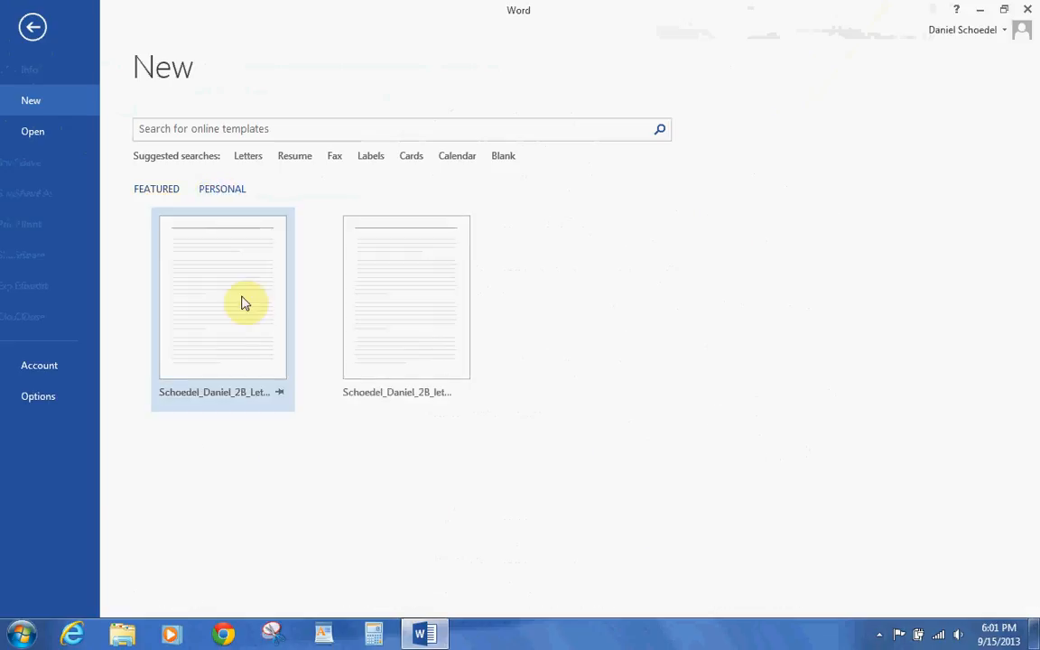
click(412, 302)
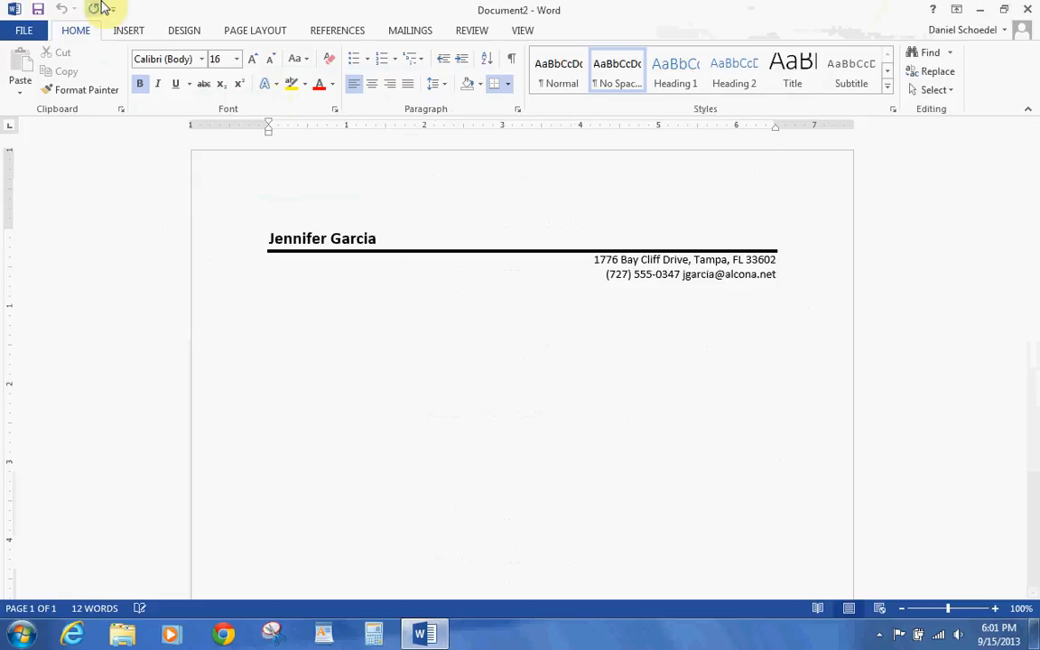
click(22, 29)
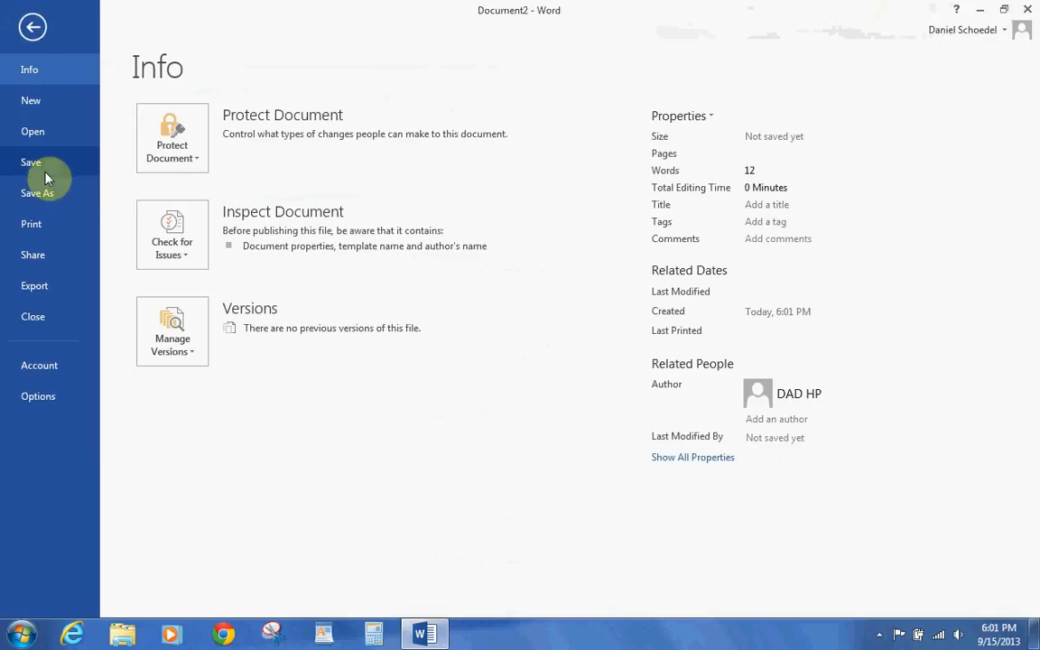
click(46, 192)
- Save the document as Schoedel_Daniel_2B_Cover_Letter in Homework > Word Chapter 2
click(164, 175)
click(420, 397)
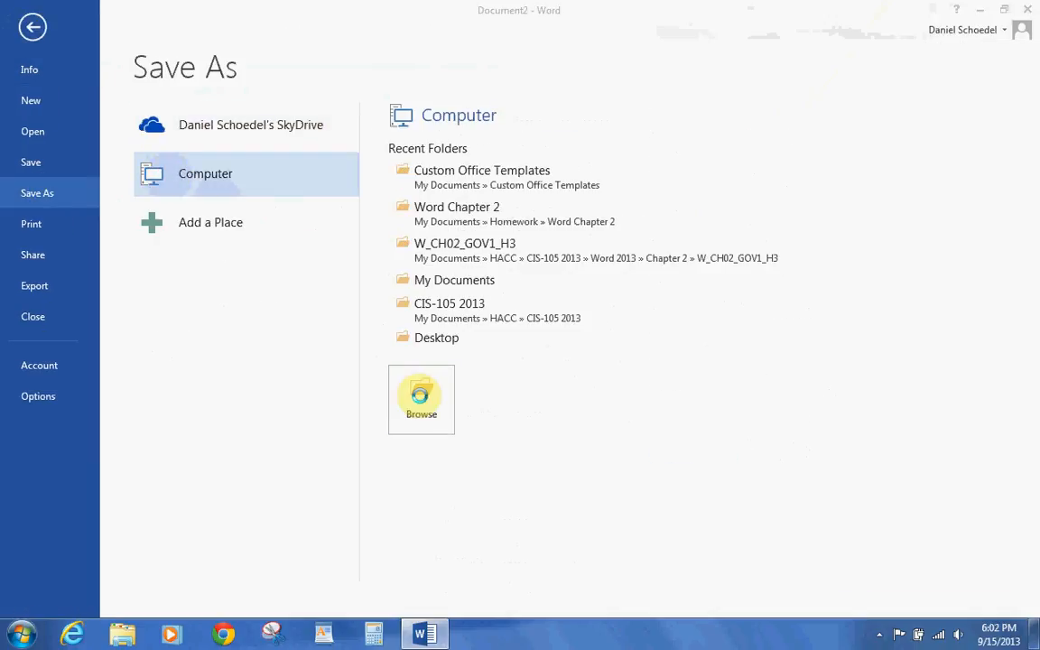
click(504, 240)
click(504, 240)
click(204, 225)
click(179, 215)
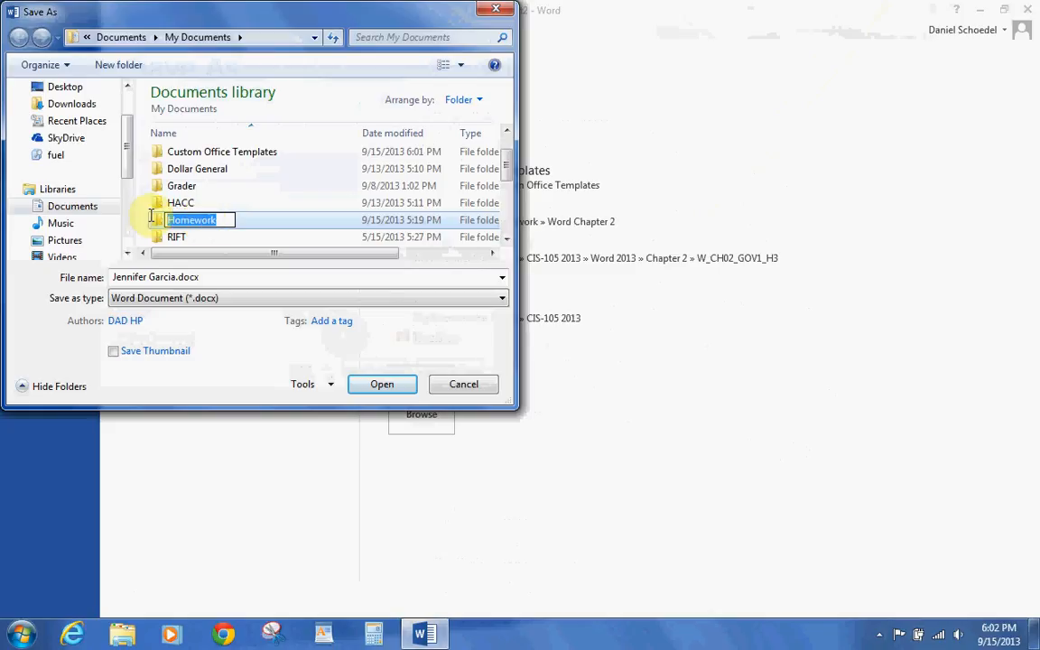
double_click(158, 221)
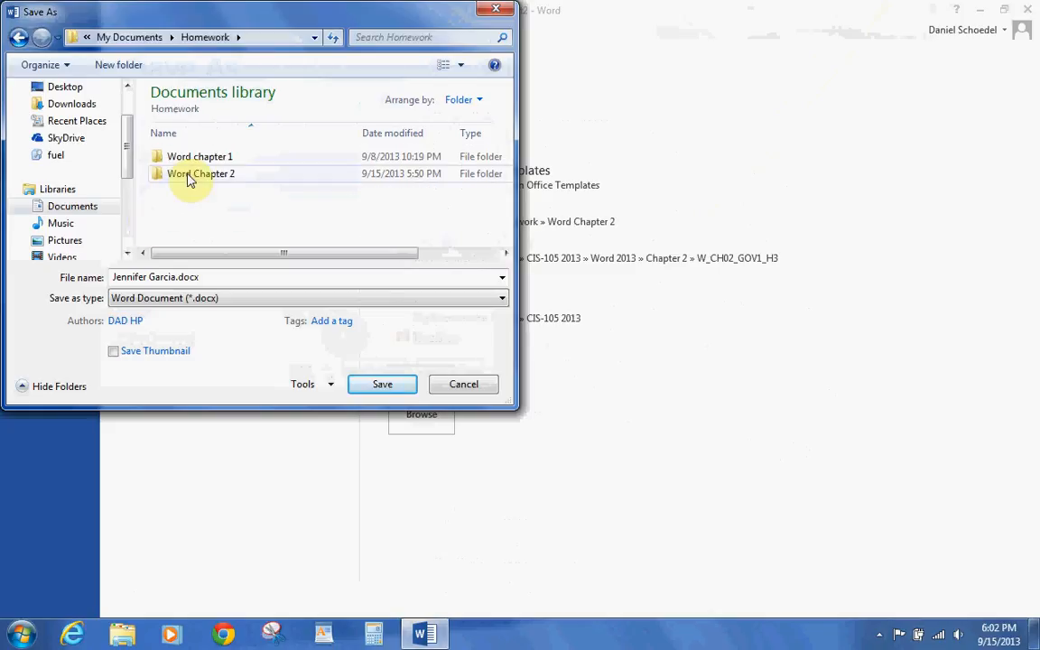
double_click(188, 177)
triple_click(199, 276)
text(Schoedel_Daniel)
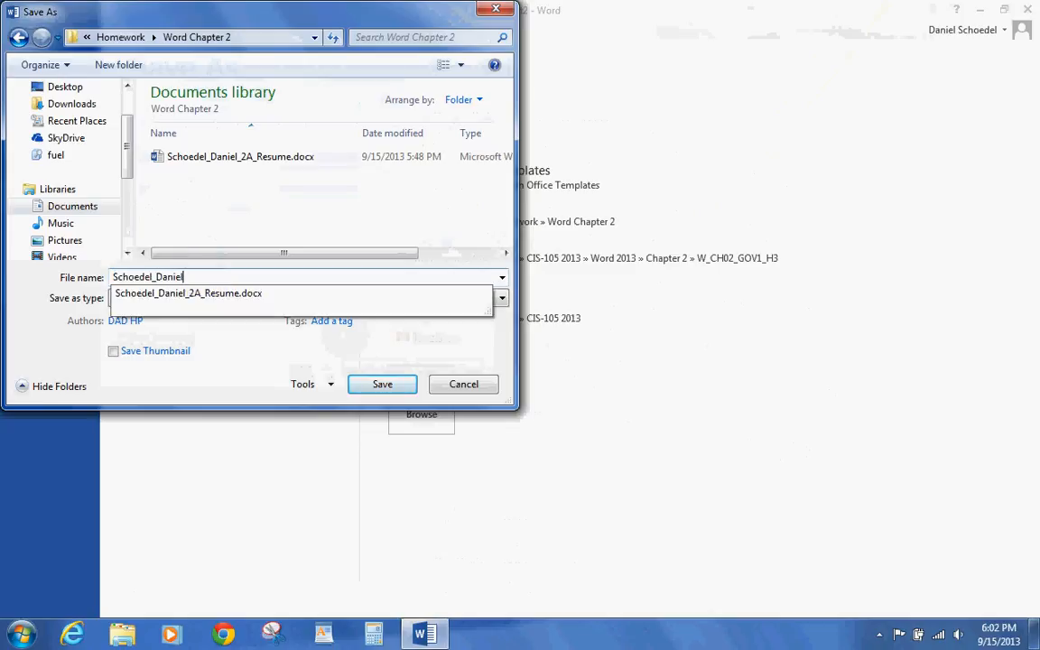
text(_2B_Cover_Letter)
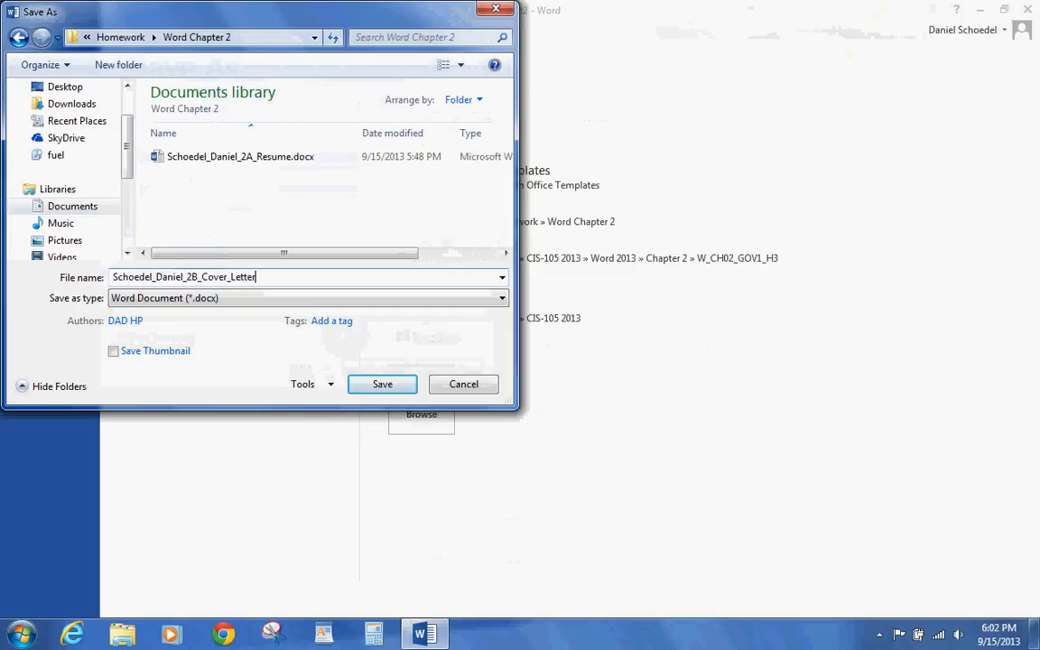
click(361, 384)
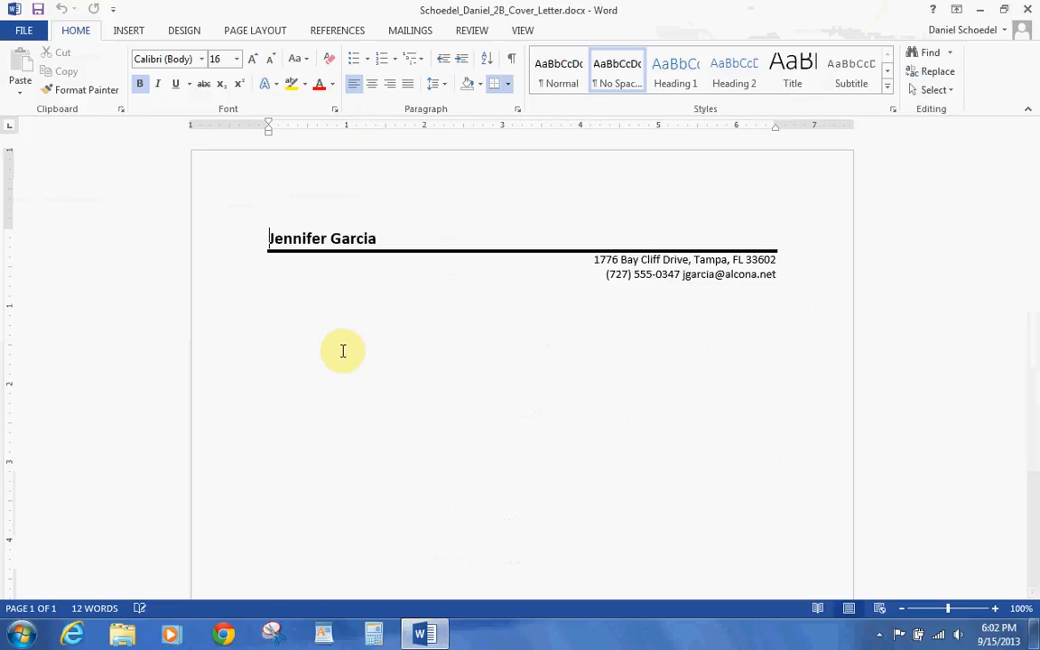
- Insert a FileName field into the footer, close the footer, and save the letter
click(135, 33)
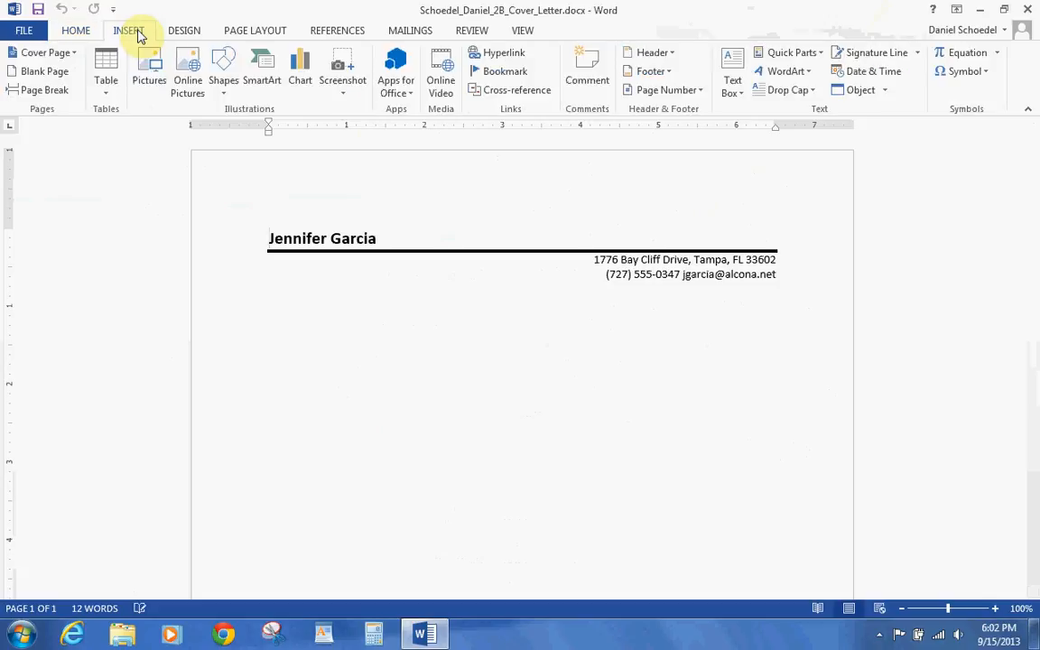
click(655, 72)
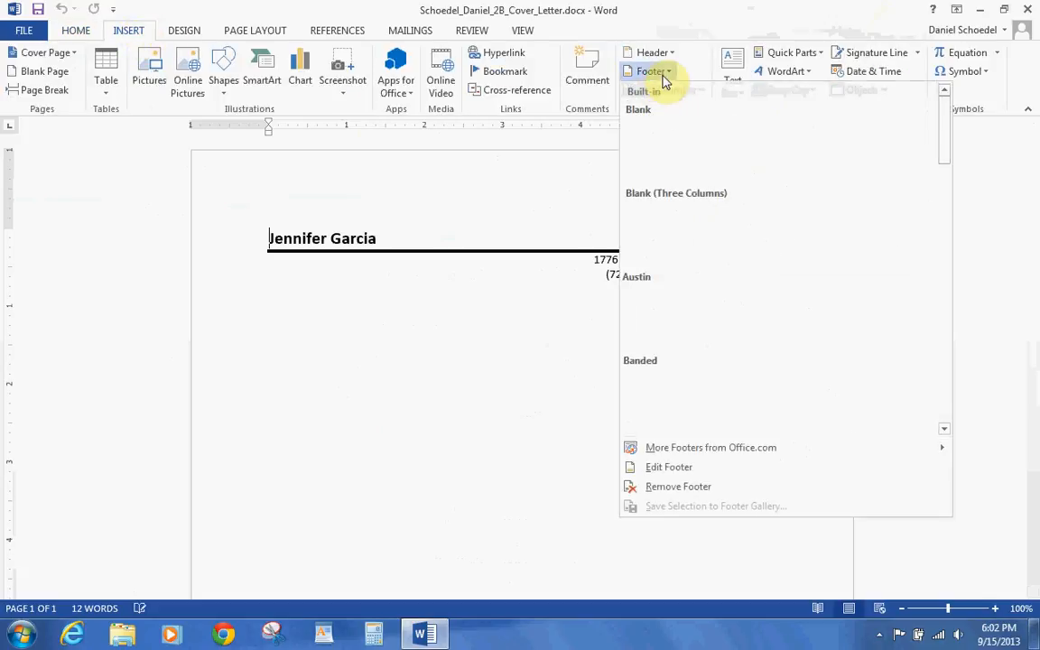
click(668, 468)
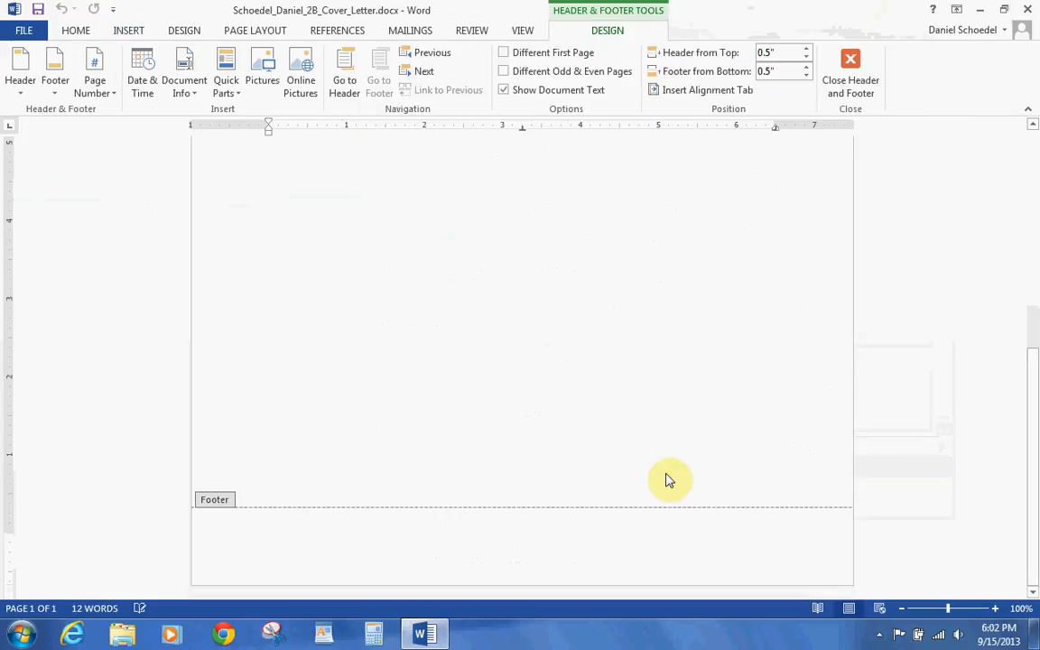
click(226, 65)
click(252, 216)
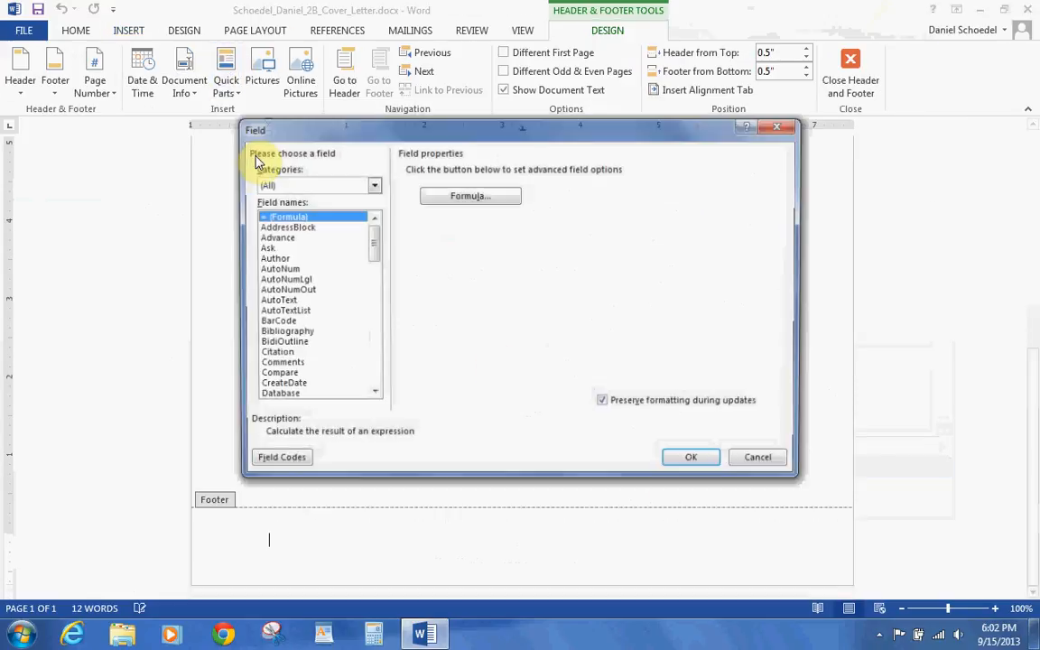
drag(369, 244, 371, 278)
click(323, 290)
click(696, 462)
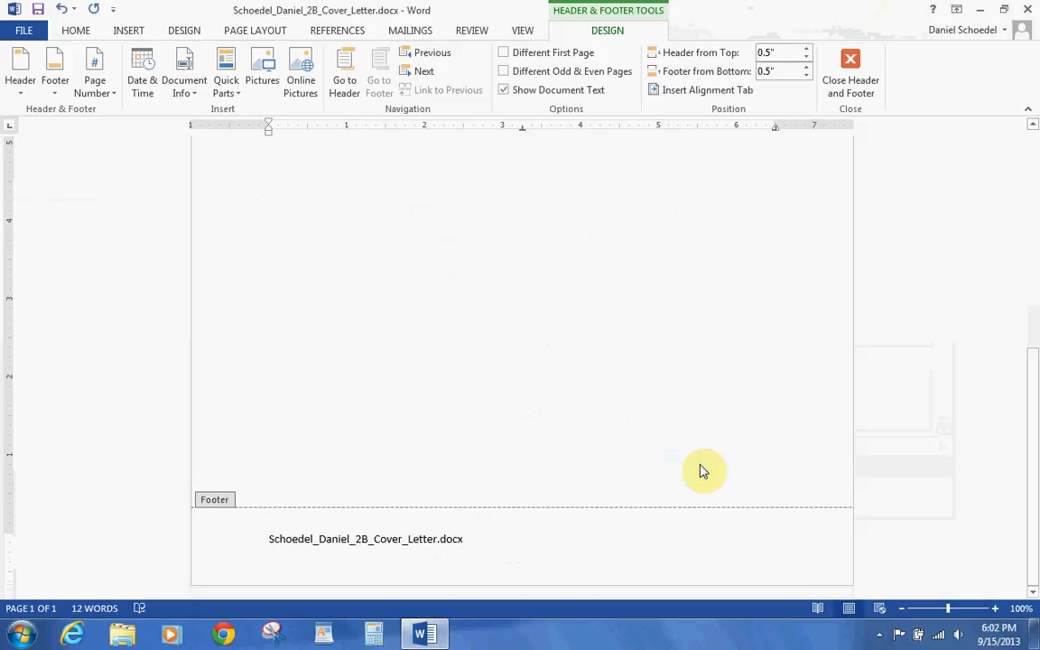
click(872, 92)
click(42, 10)
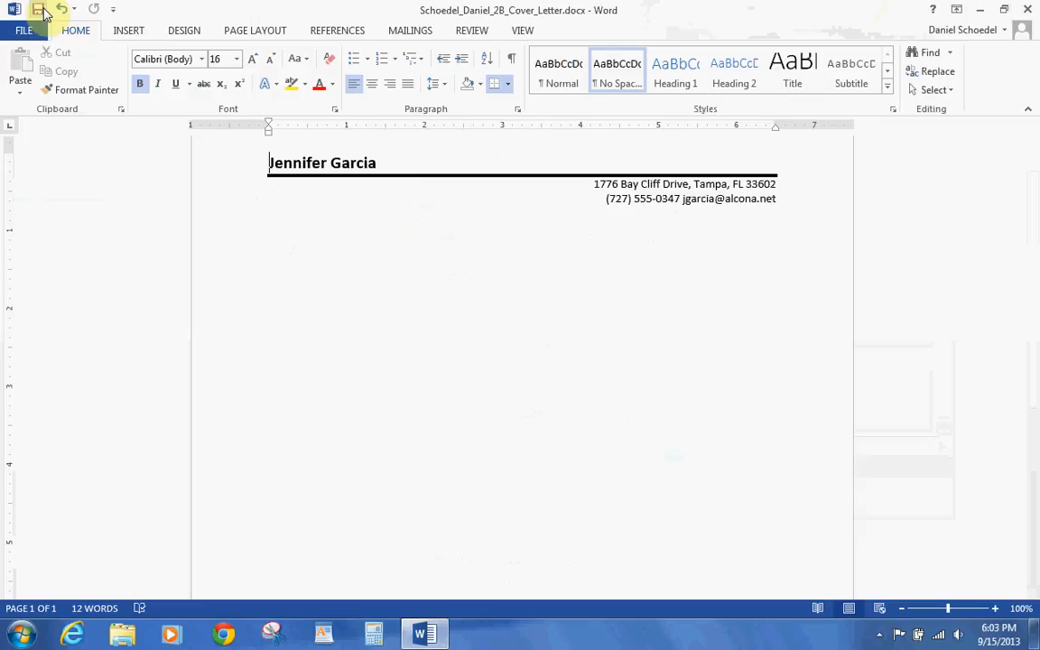
- In Word Options Proofing, add an AutoCorrect entry replacing resumee with resume
click(25, 28)
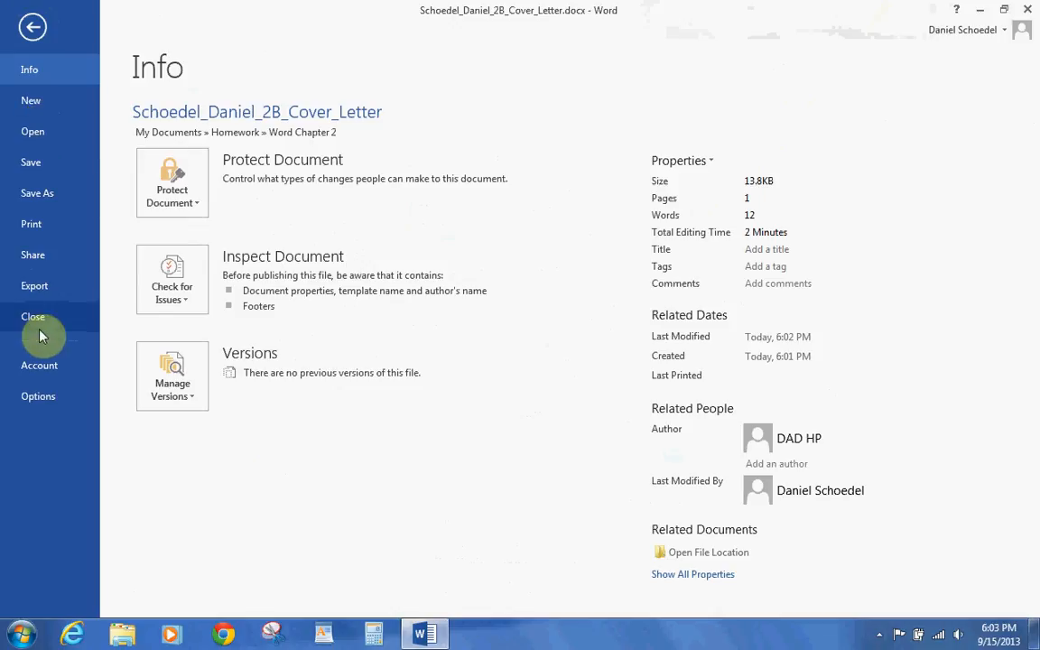
click(42, 397)
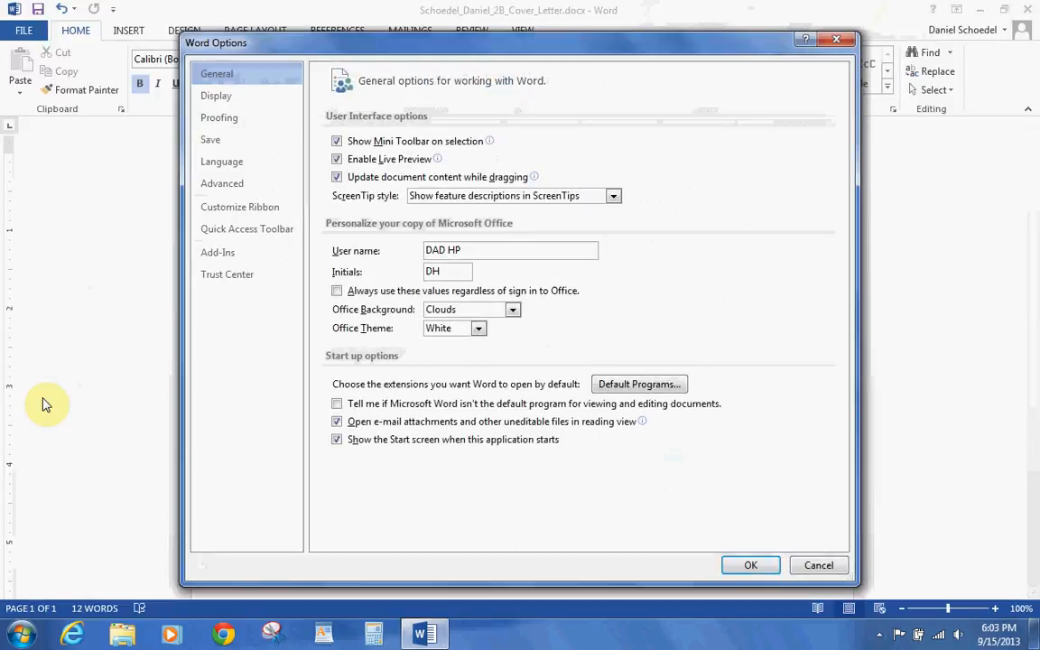
click(219, 123)
click(634, 144)
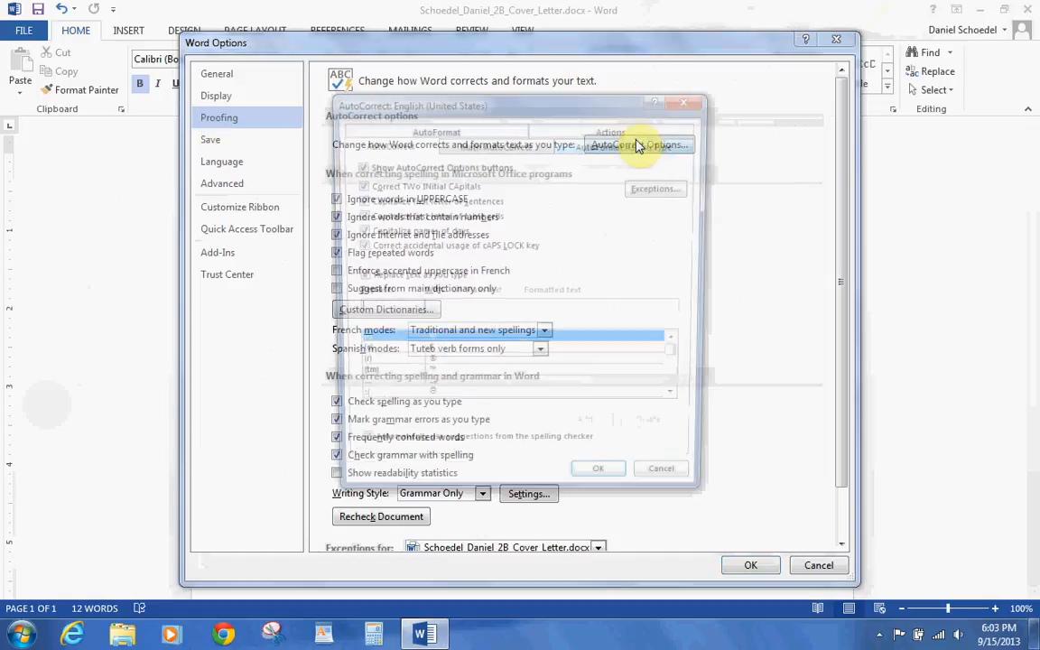
click(680, 405)
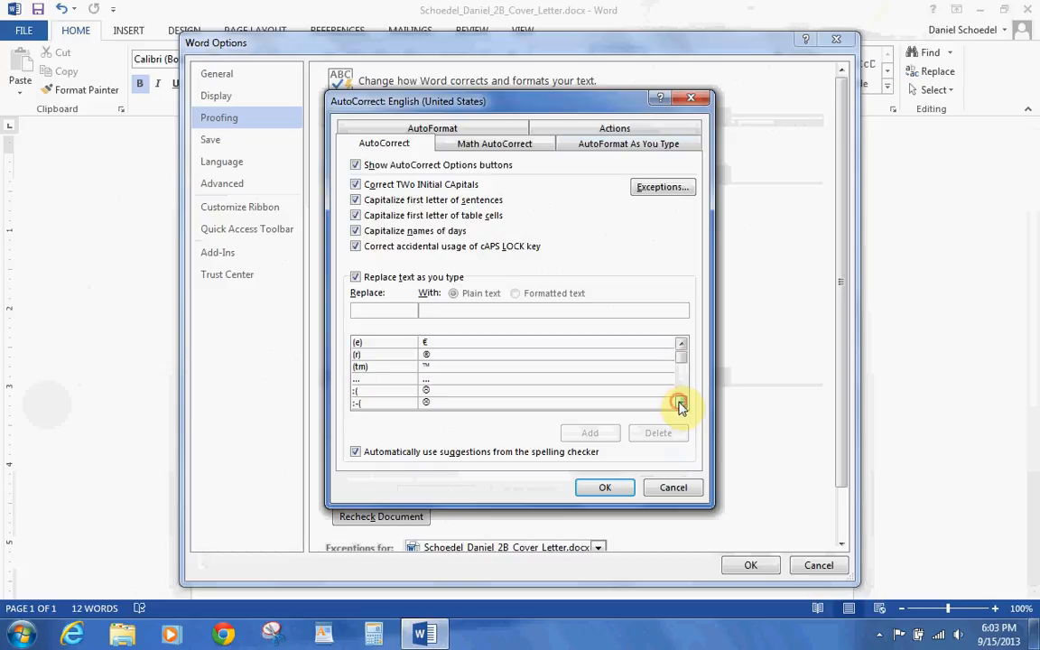
click(680, 405)
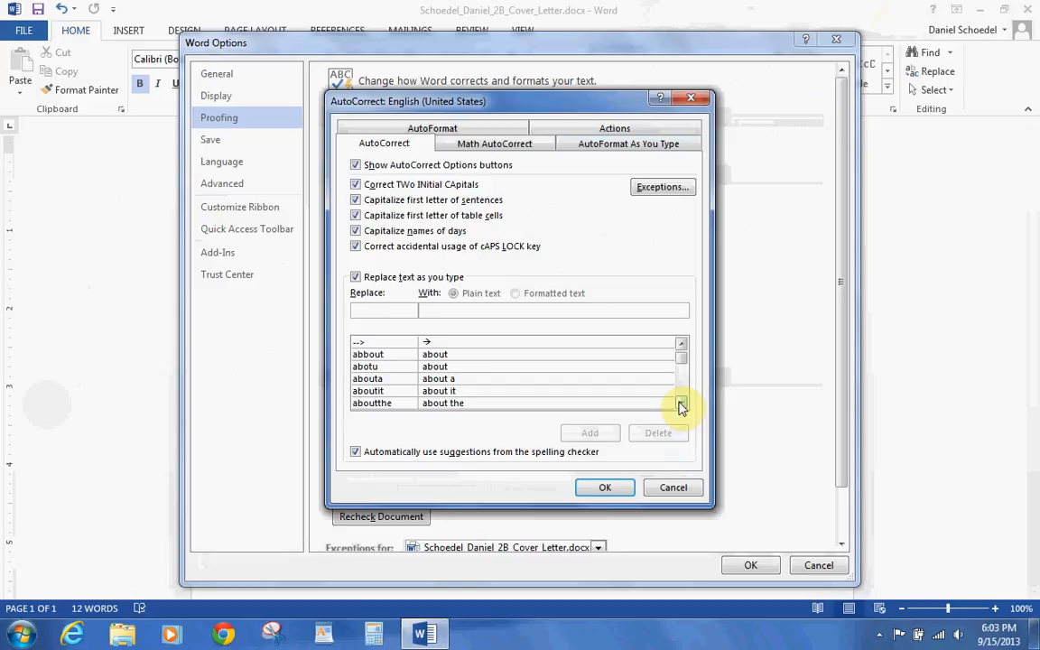
text(resum)
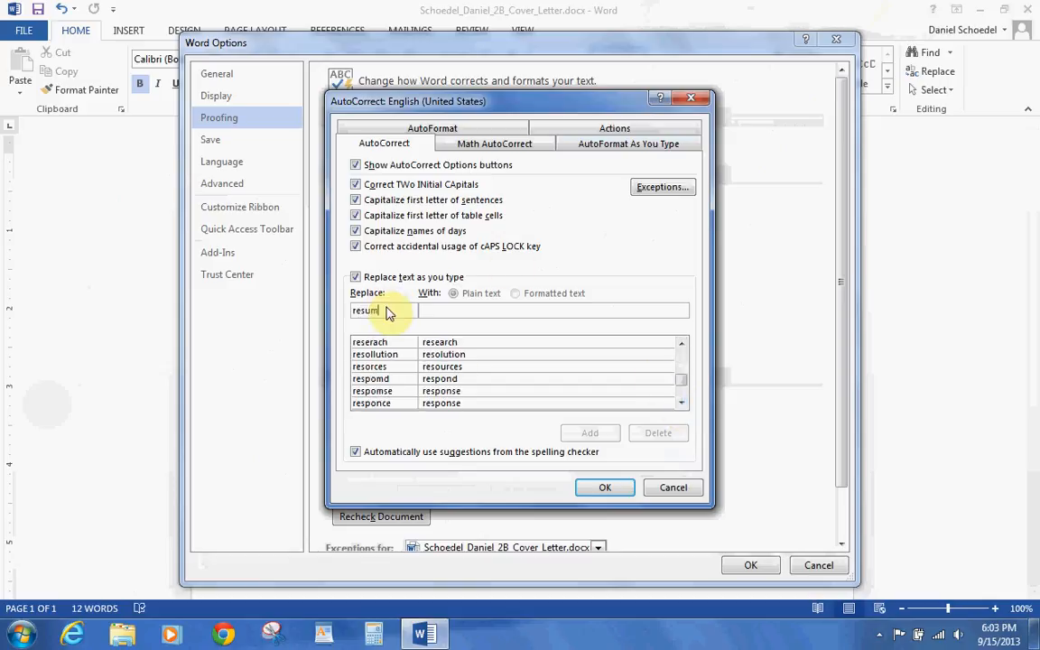
text(eresume)
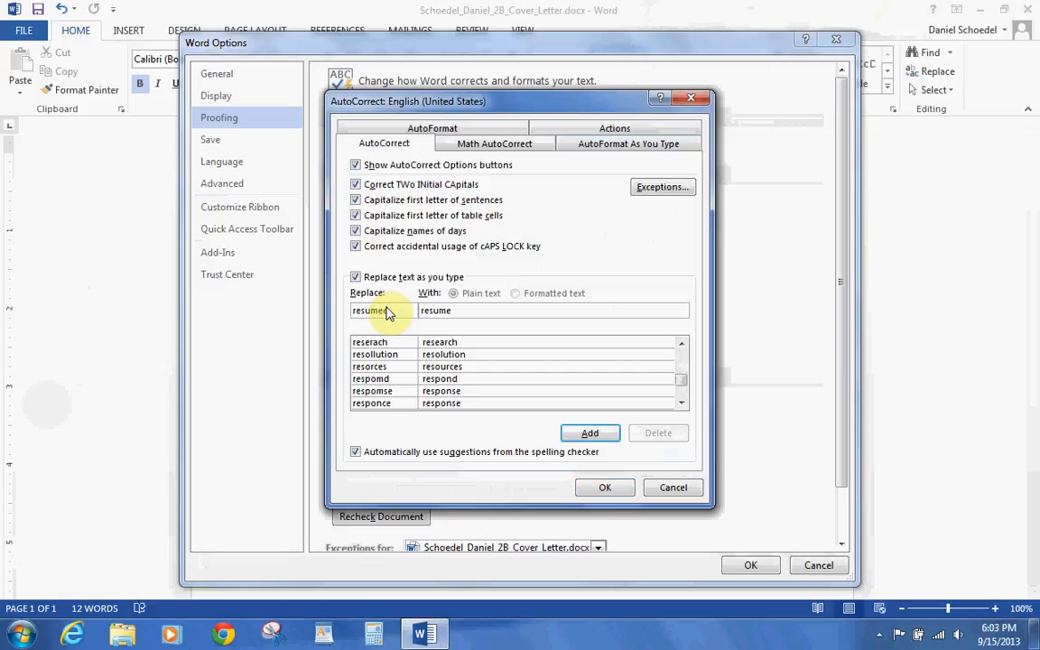
click(598, 433)
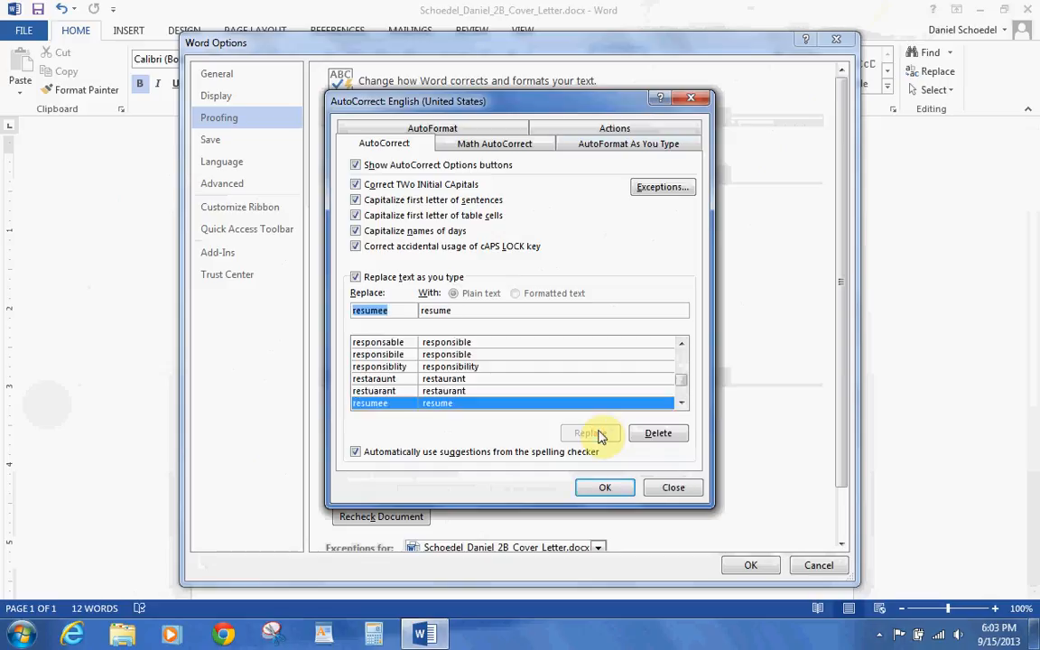
- Add an AutoCorrect entry replacing computr with computer and close both dialogs
text(comp)
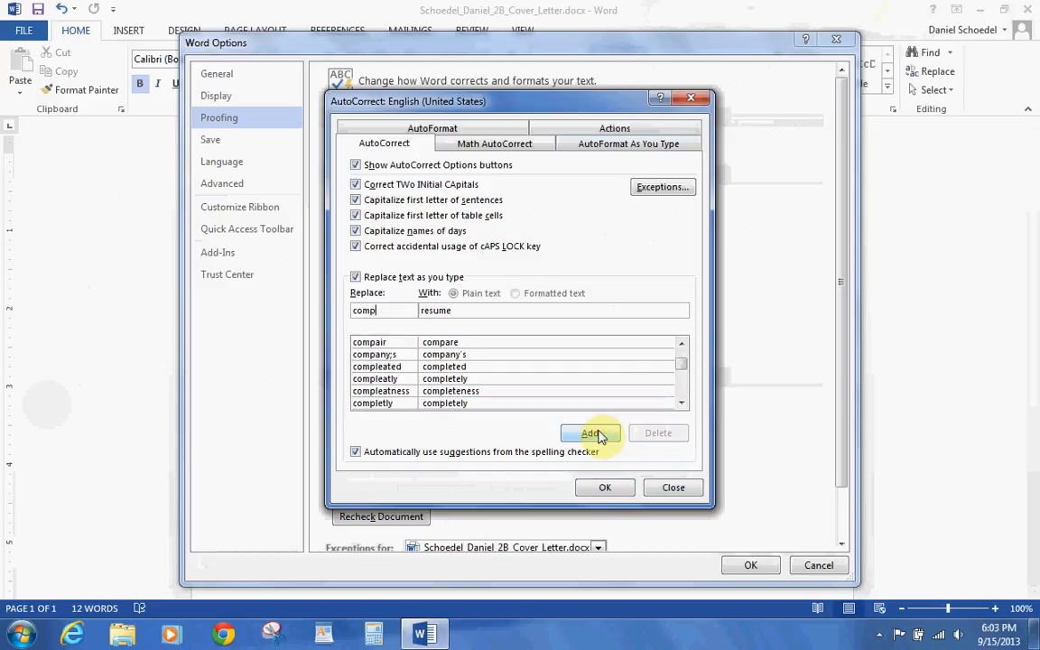
text(utr)
key(Tab)
text(computer)
click(594, 434)
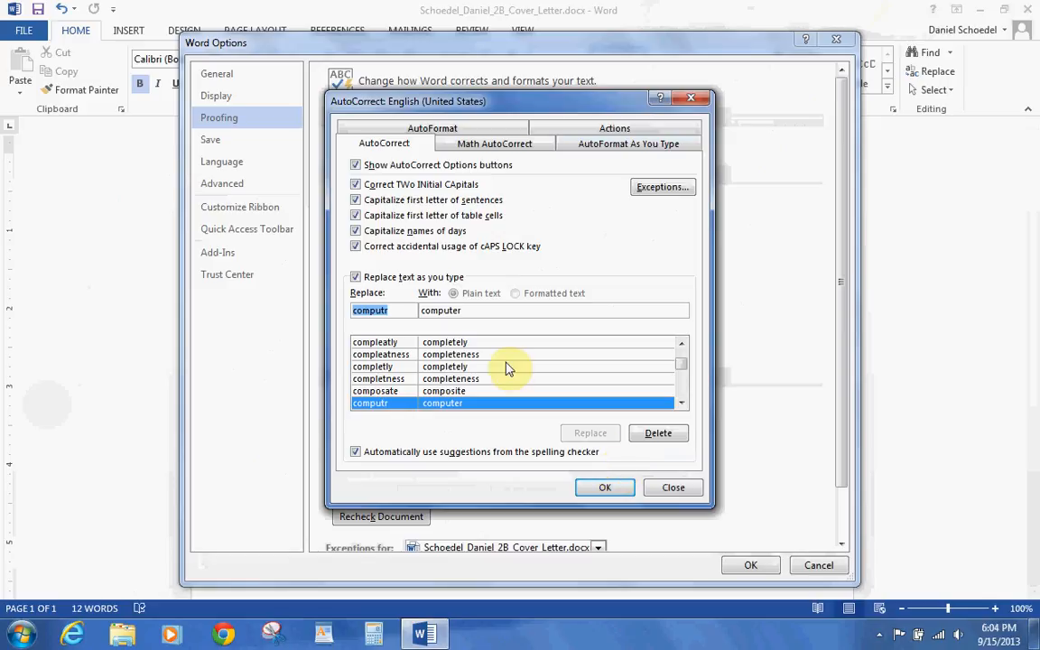
click(613, 493)
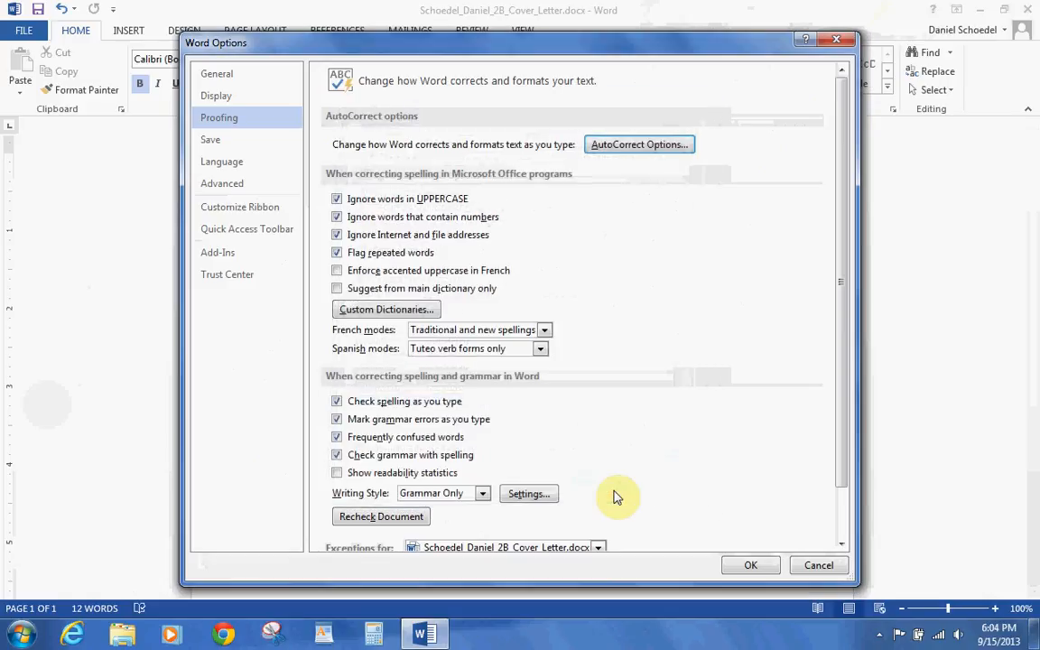
click(757, 565)
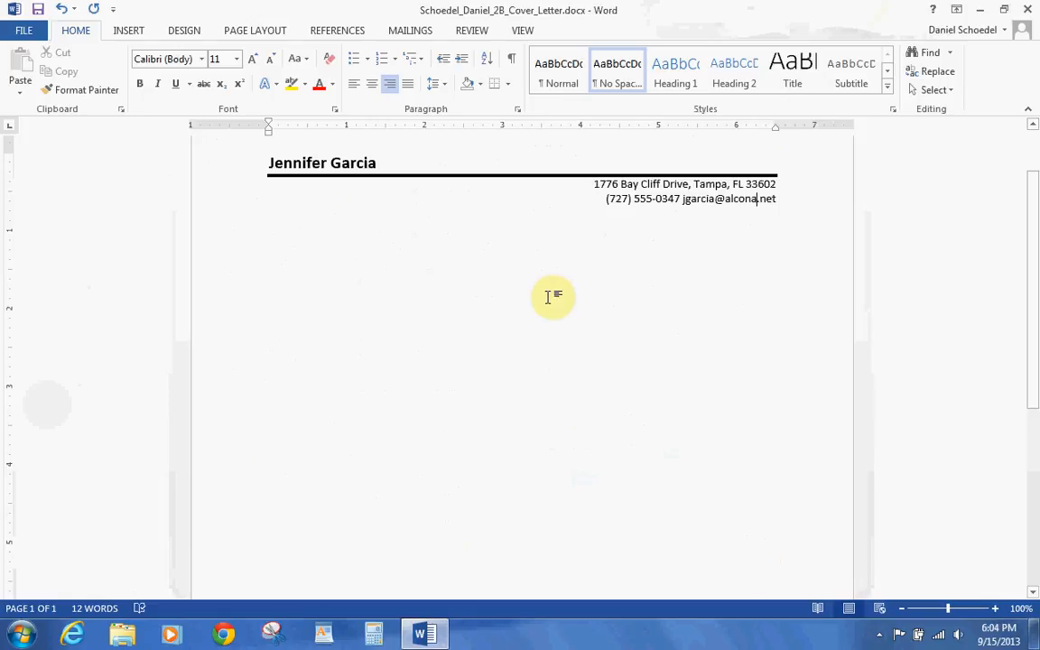
- Add a new left-aligned empty line after the e-mail address
click(776, 203)
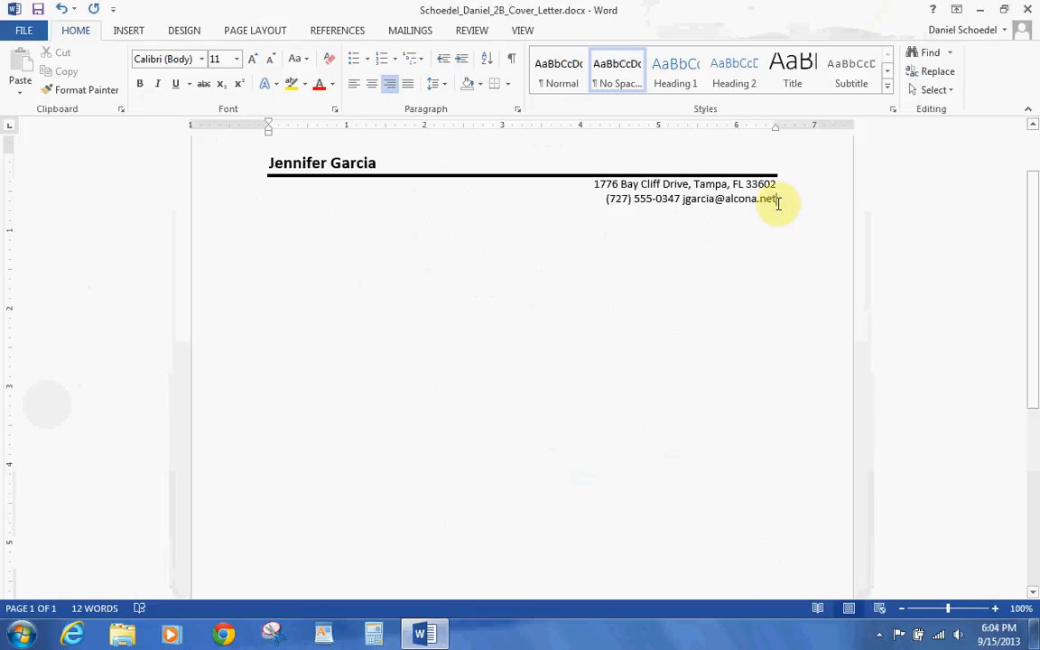
key(Return)
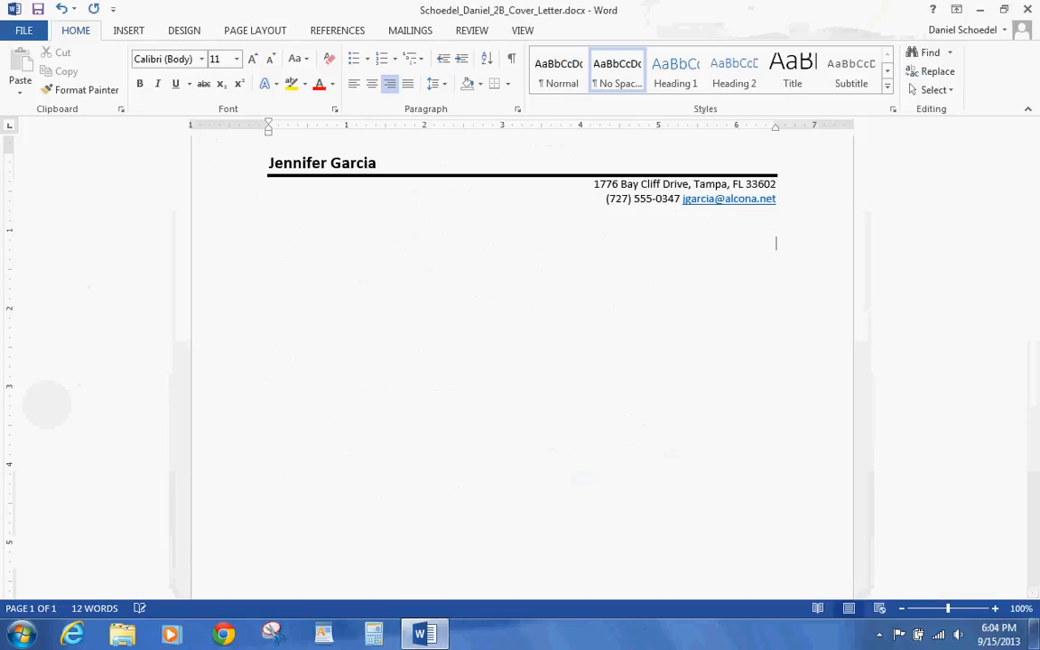
click(358, 89)
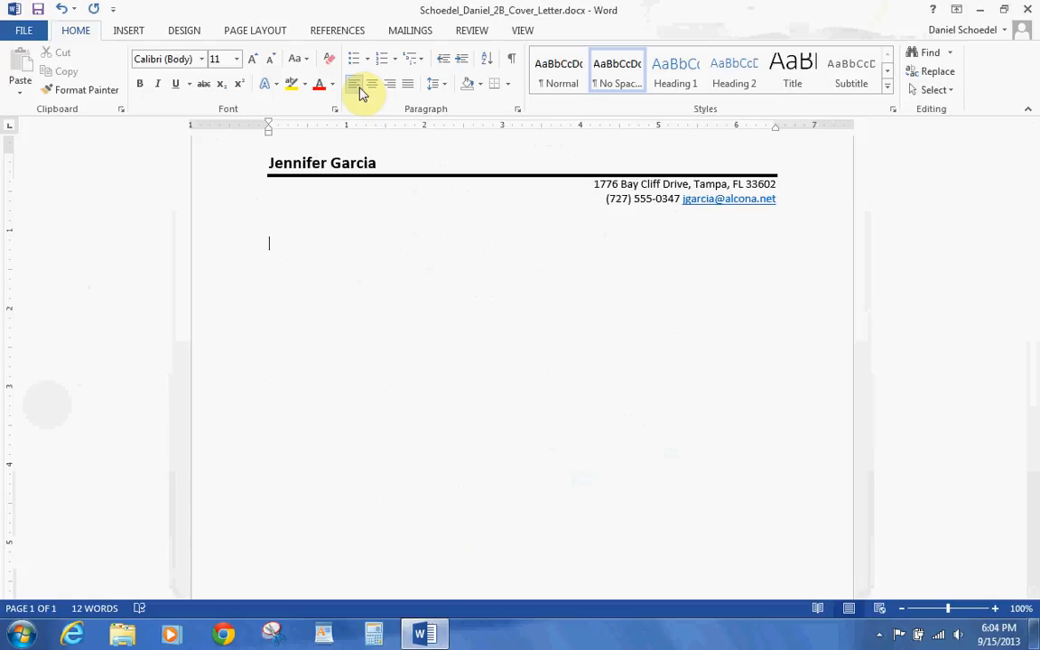
- Insert the date in the 'September 15, 2013' format below the letterhead, with blank lines after it
click(124, 31)
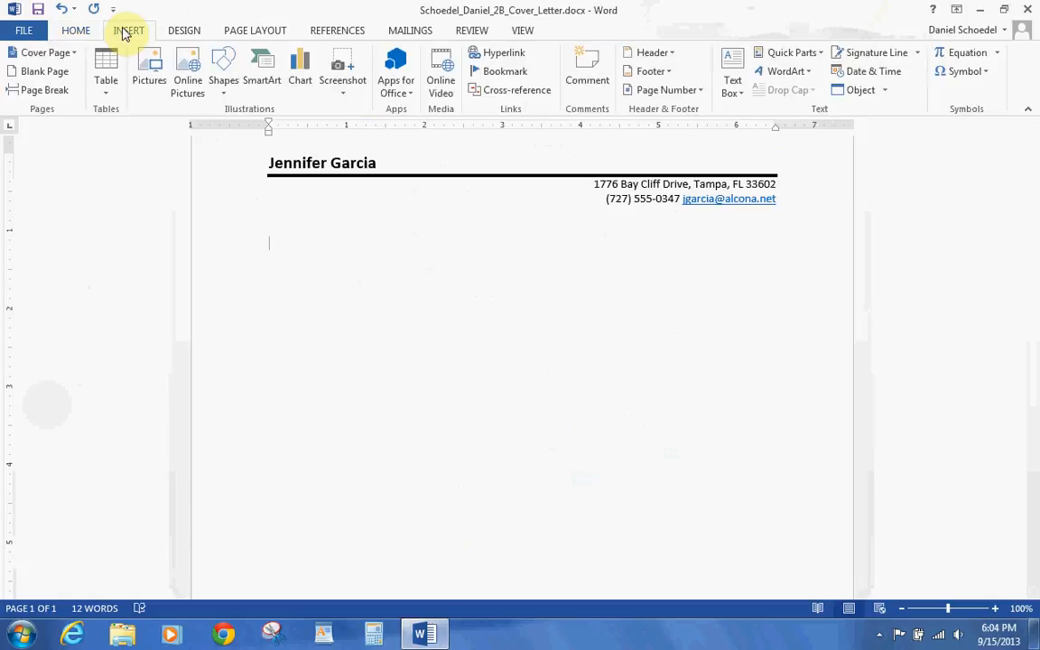
click(862, 71)
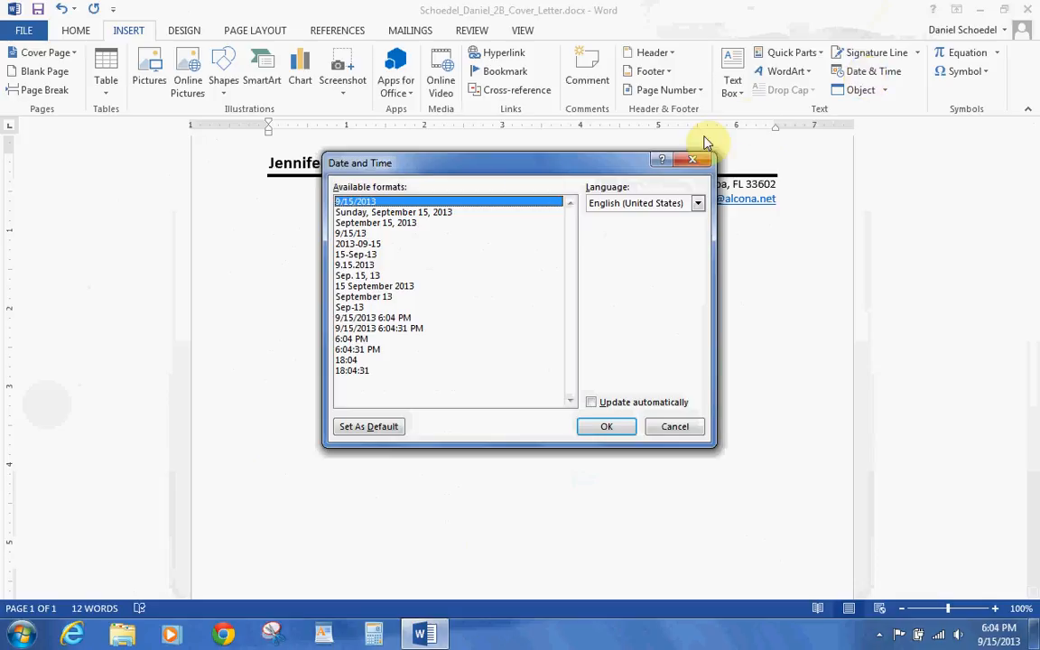
click(385, 223)
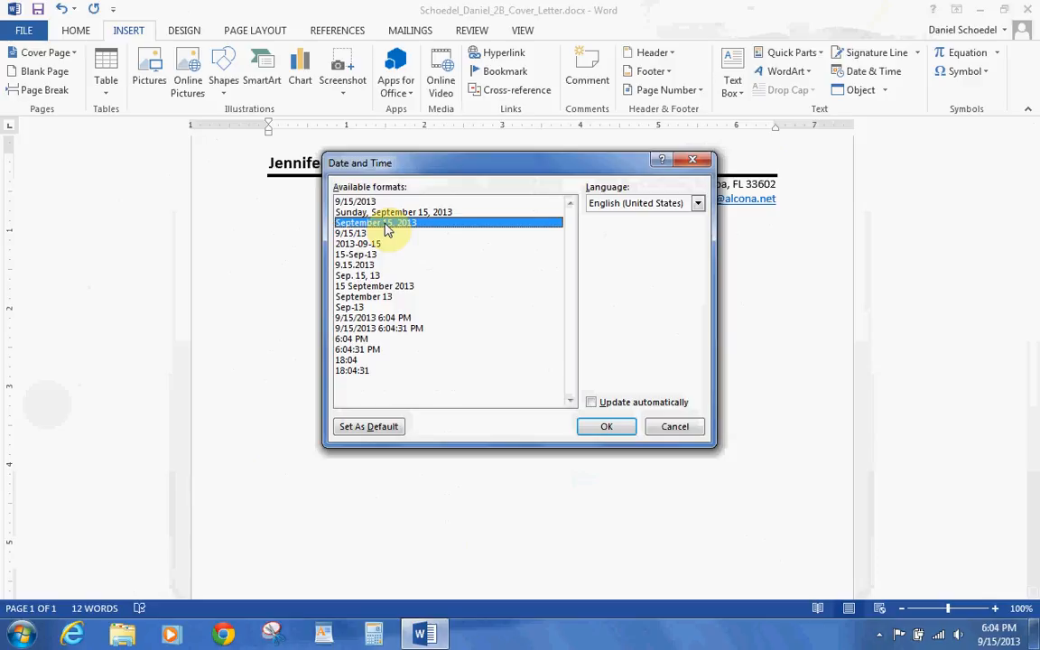
click(604, 425)
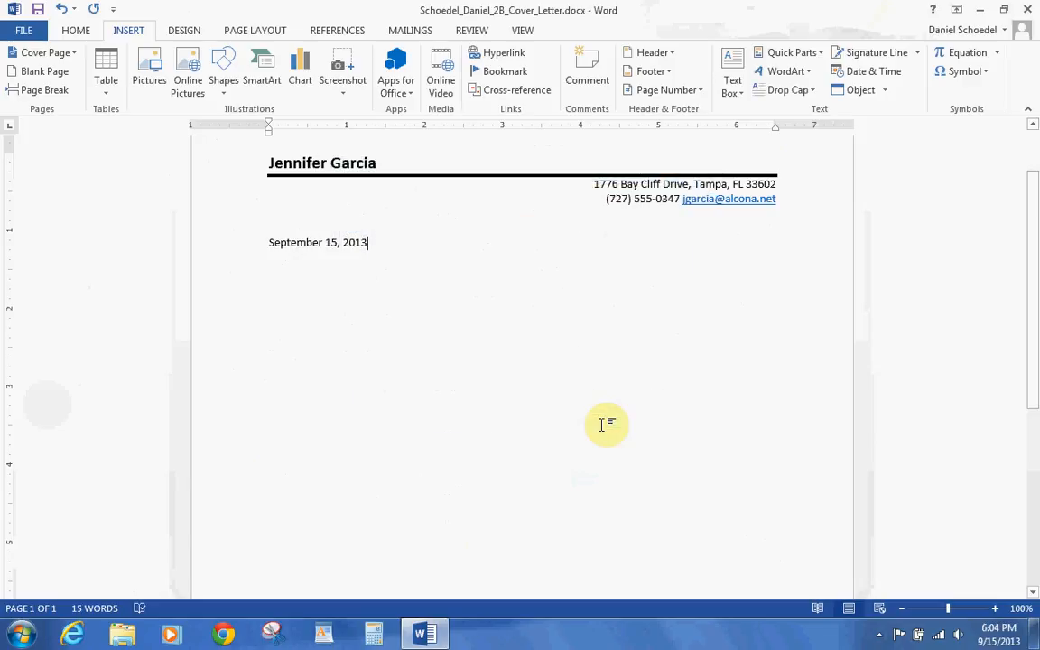
key(Return)
key(Return)
key(Return)
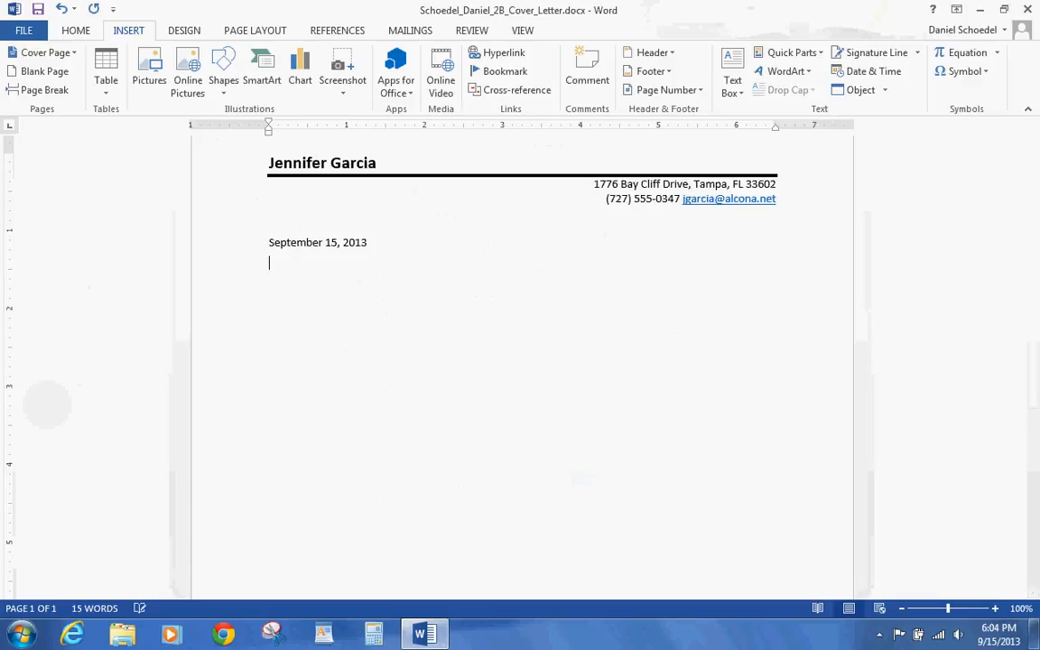
- Show formatting marks and type the recipient's name with the title Director
click(81, 30)
click(512, 61)
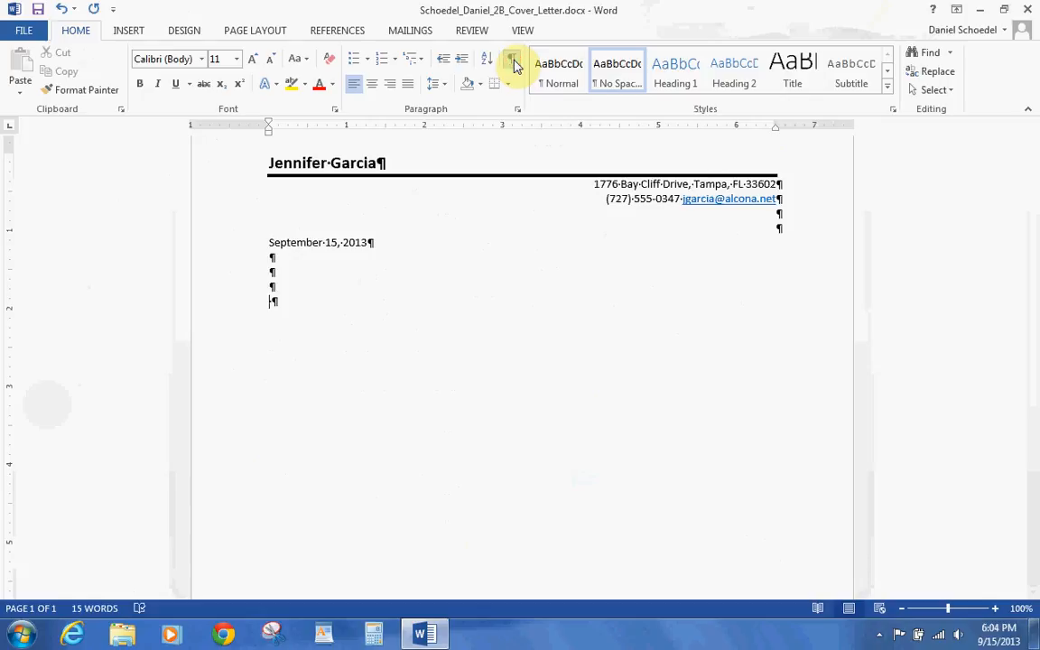
text(M)
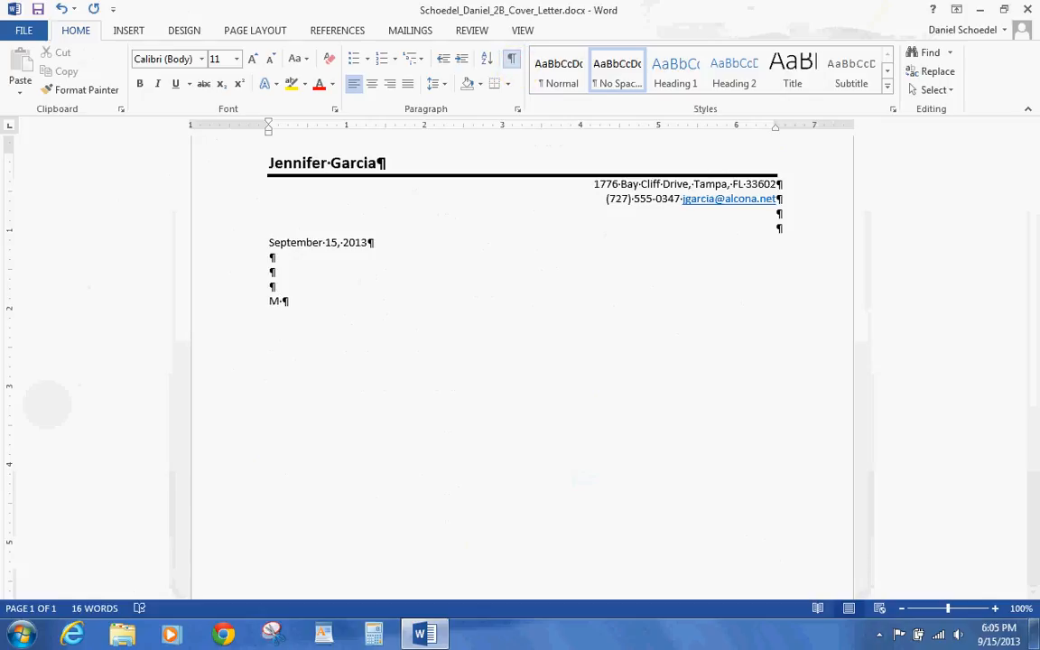
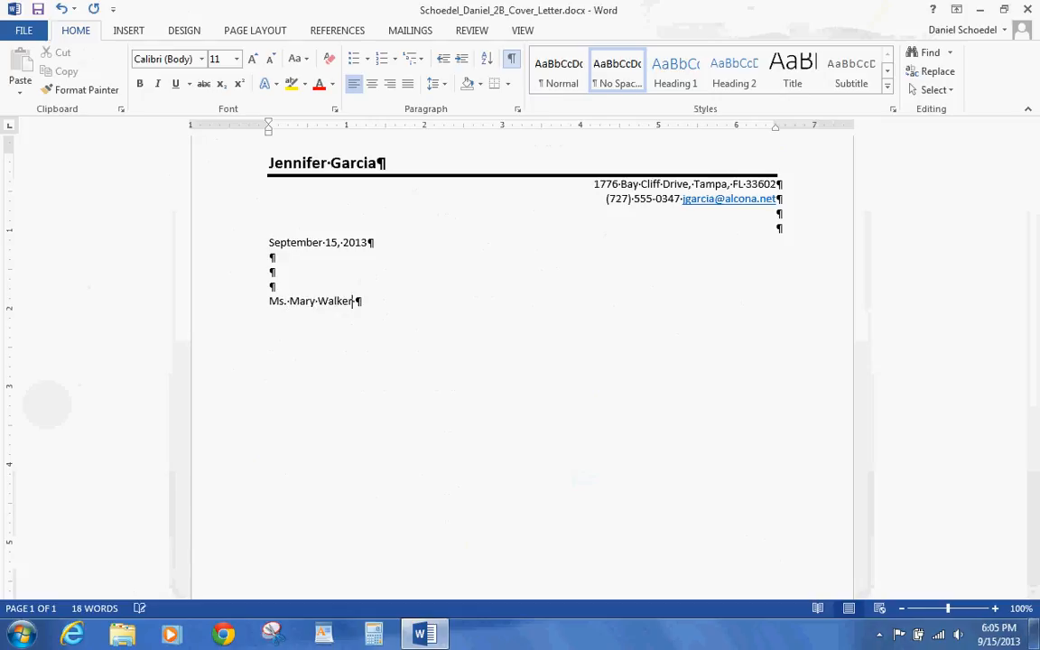
text(r )
text(Huelsman, Director)
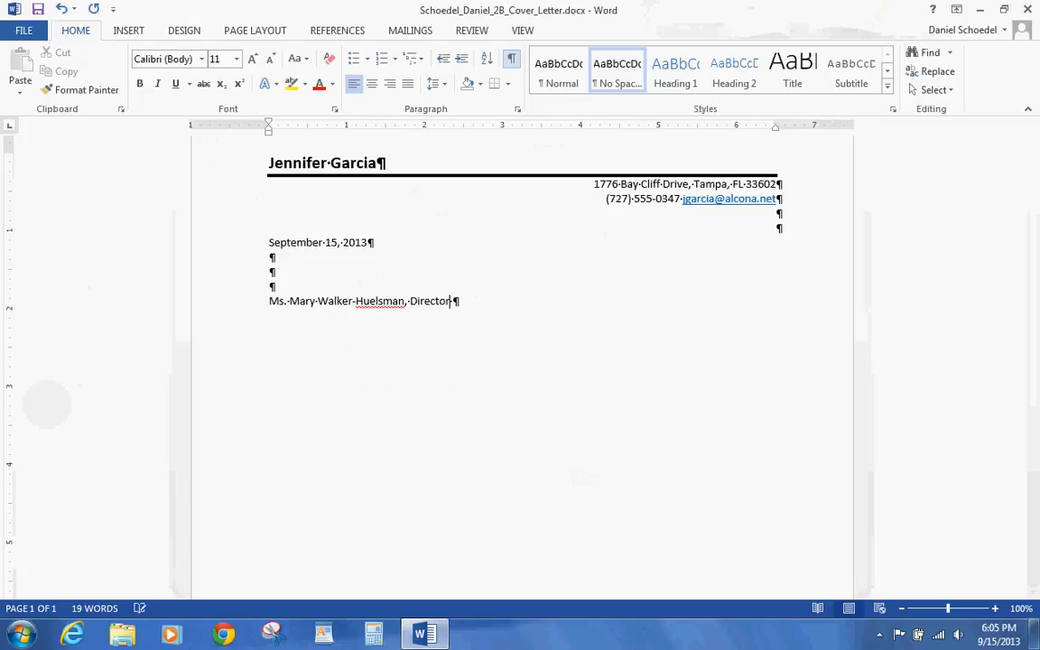
- Add 'Florida Port Community College Career Center' and the street and city/ZIP address lines
key(Return)
text(Florida Port Commu)
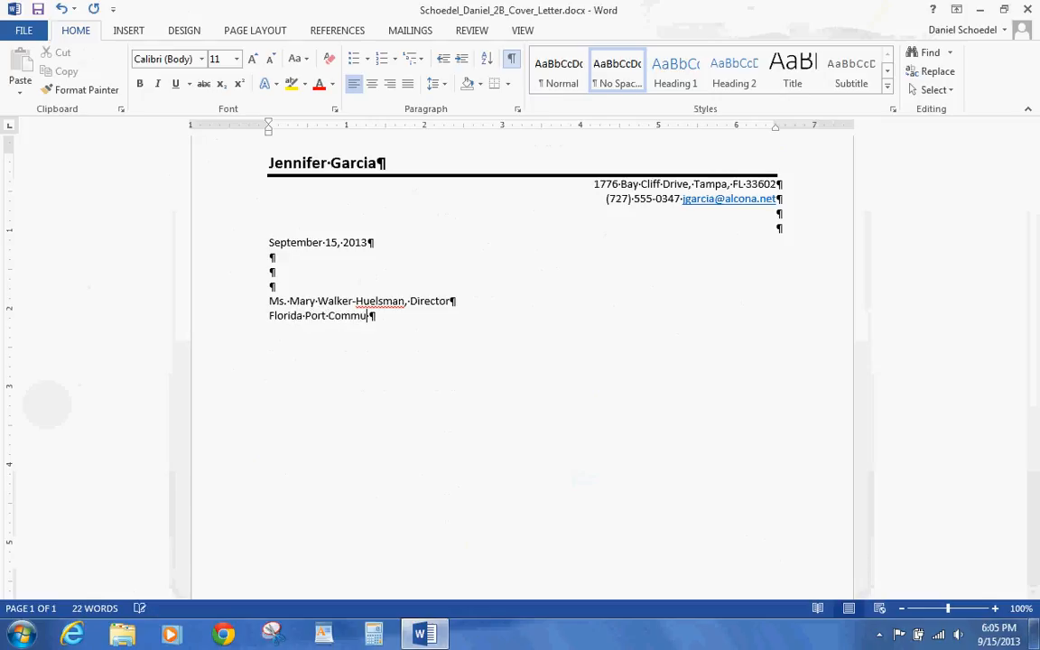
text(nity College Career Center)
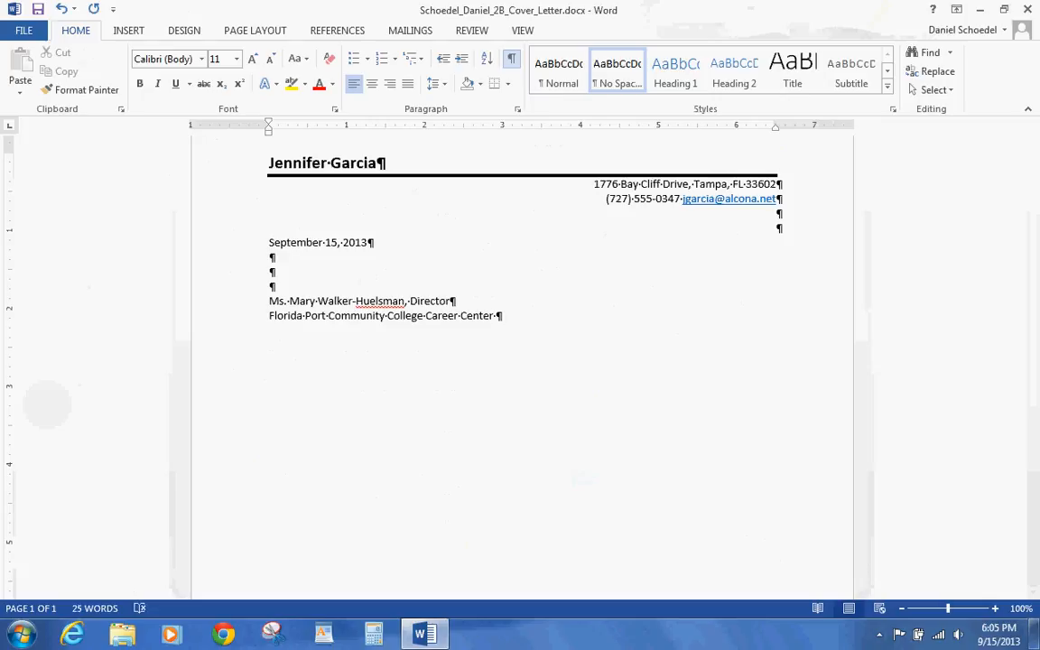
key(Return)
text(2745 Oaklan d Avenue)
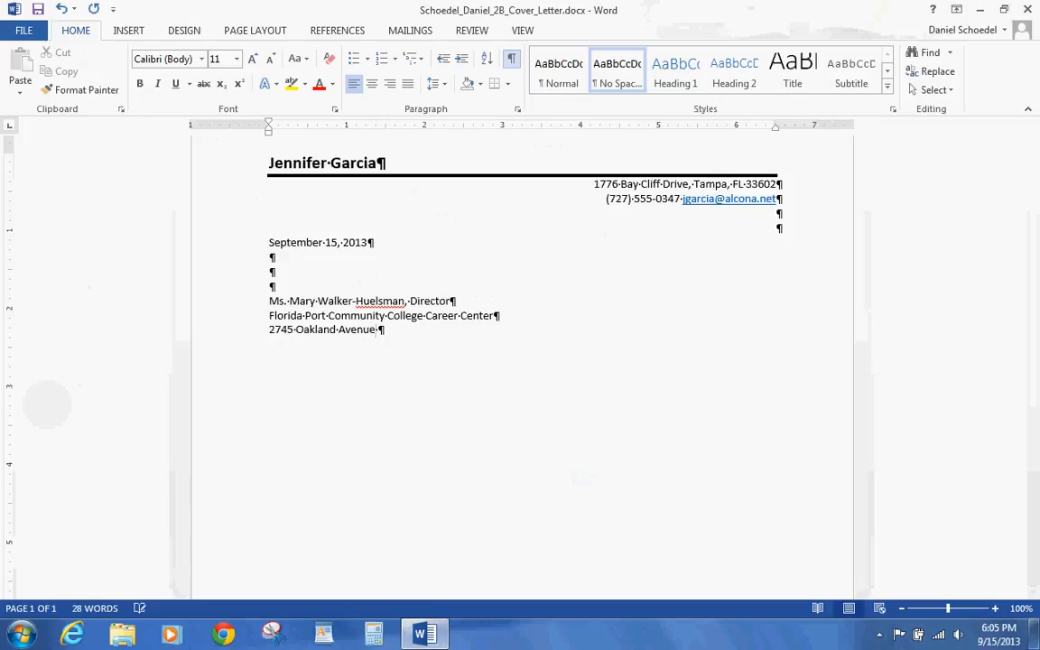
key(Return)
text(St. Petersburg FL )
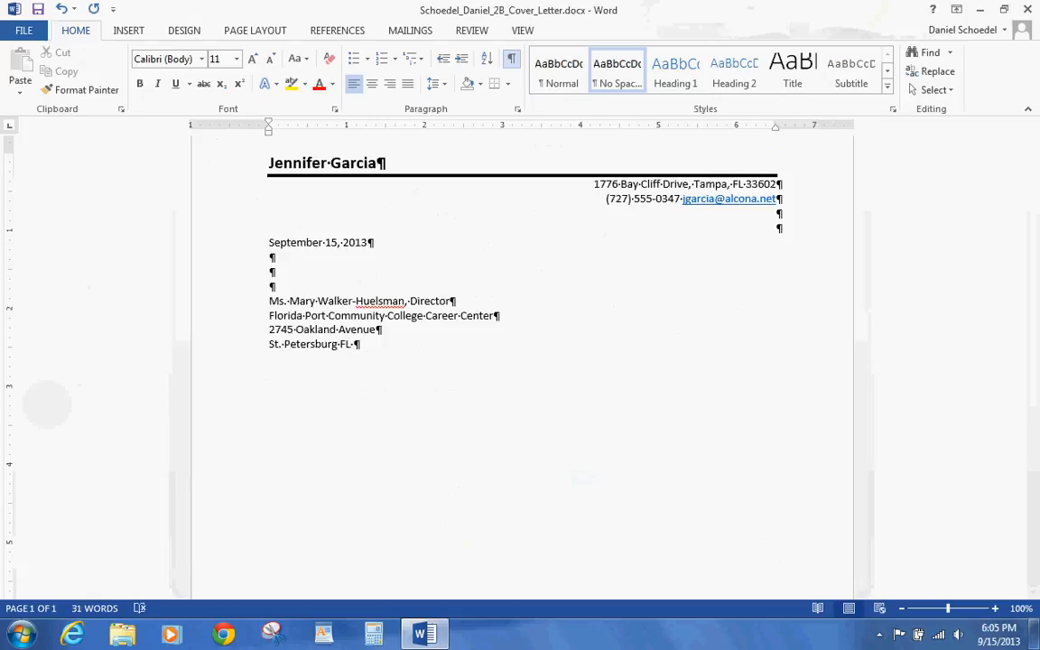
text(33713)
key(BackSpace)
key(Return)
key(Return)
- Type the 'Dear' salutation addressed to the recipient by name, followed by a blank line
text(Dan)
key(BackSpace)
key(BackSpace)
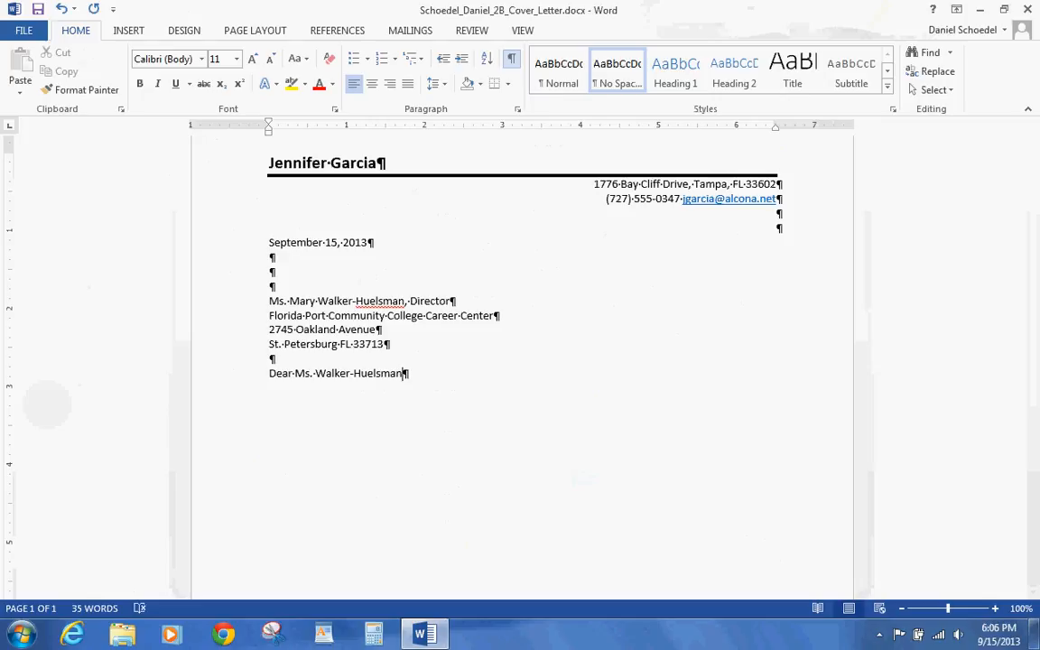
text(:)
key(Return)
key(Return)
- Type the opening paragraph on computer and communication skills, ending 'Business Software Applications Specialist certificate from FPCC.'
text(I am seeking a position in wh)
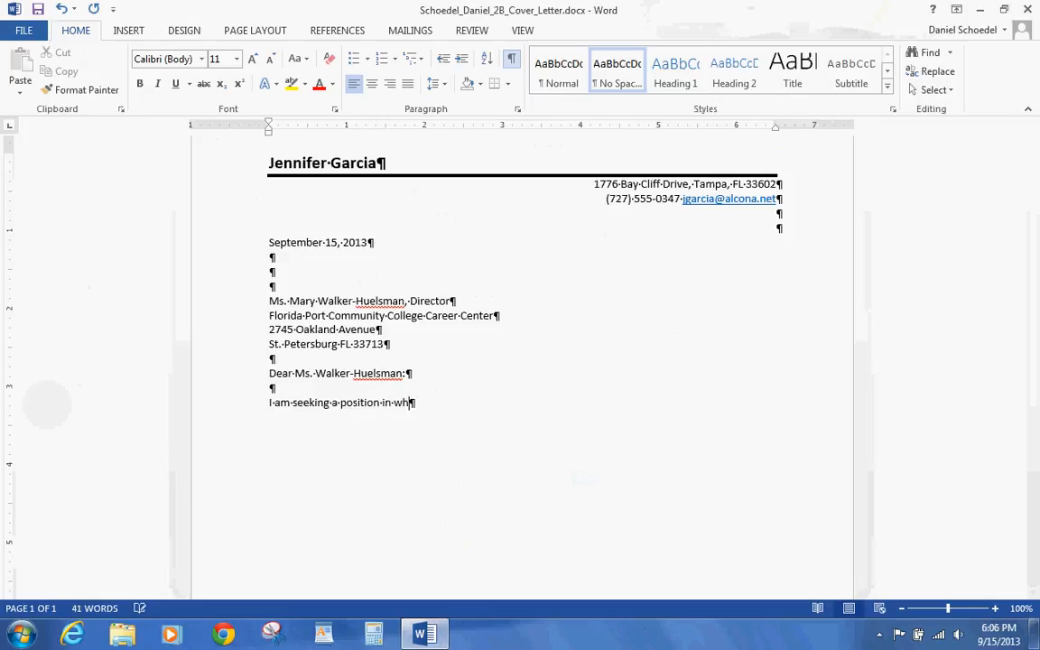
key(BackSpace)
text(itch I can use my co)
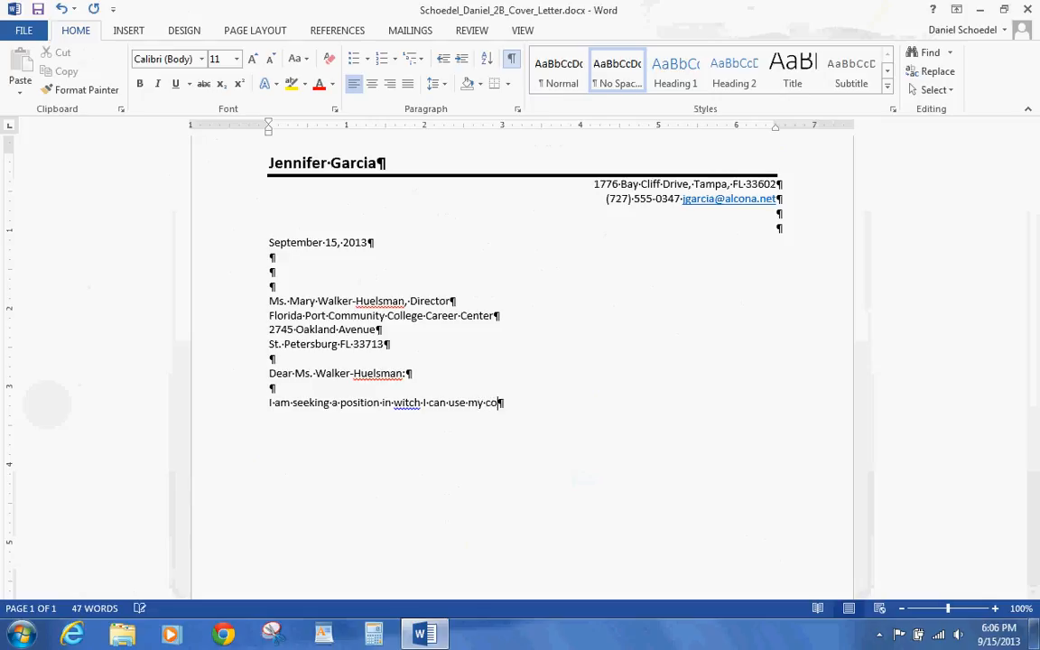
text(mputer)
text(and communica)
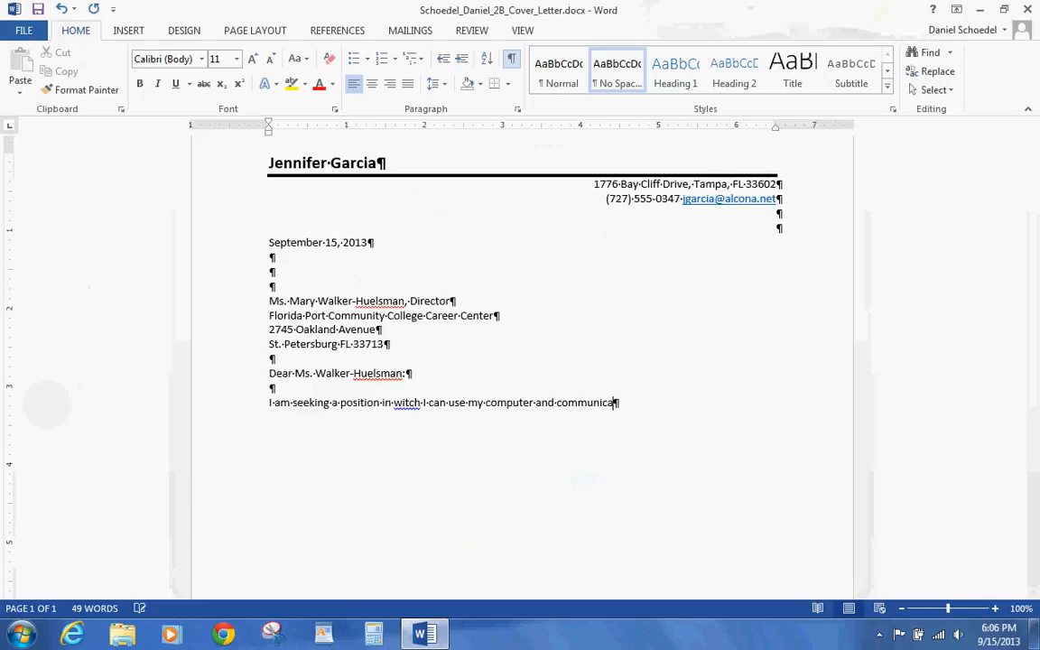
text(tion skills. My )
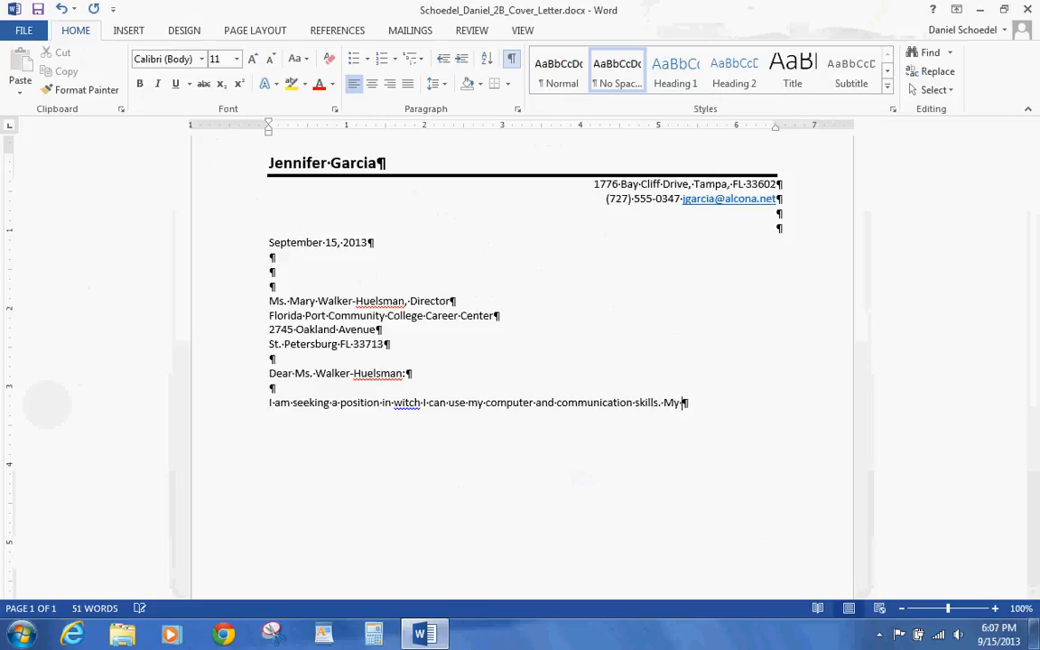
text(education and expe)
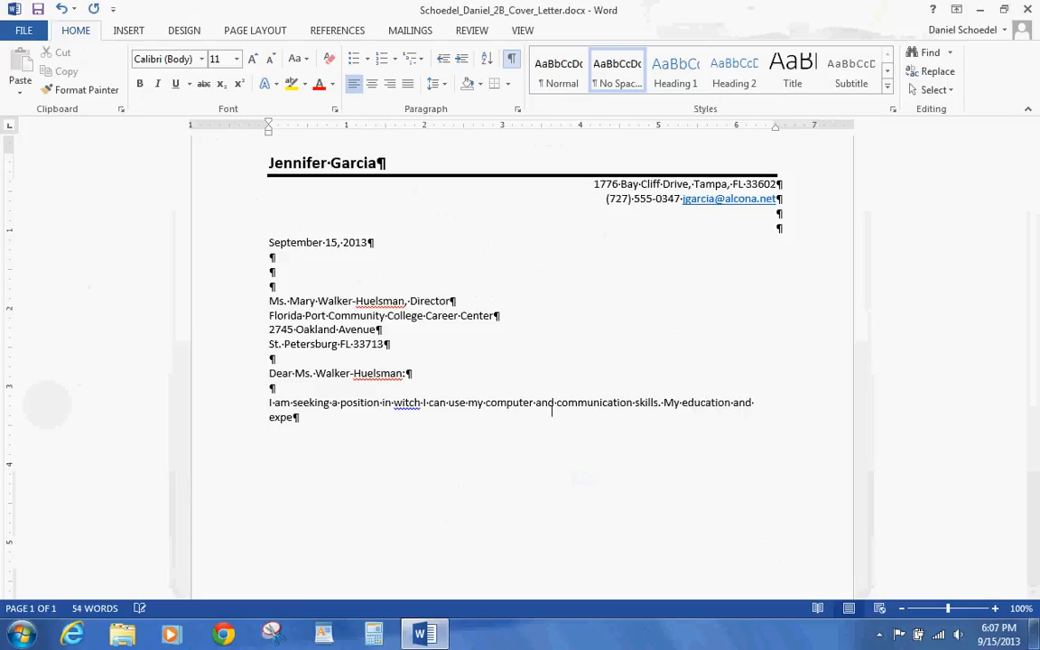
text(rience, outline on t)
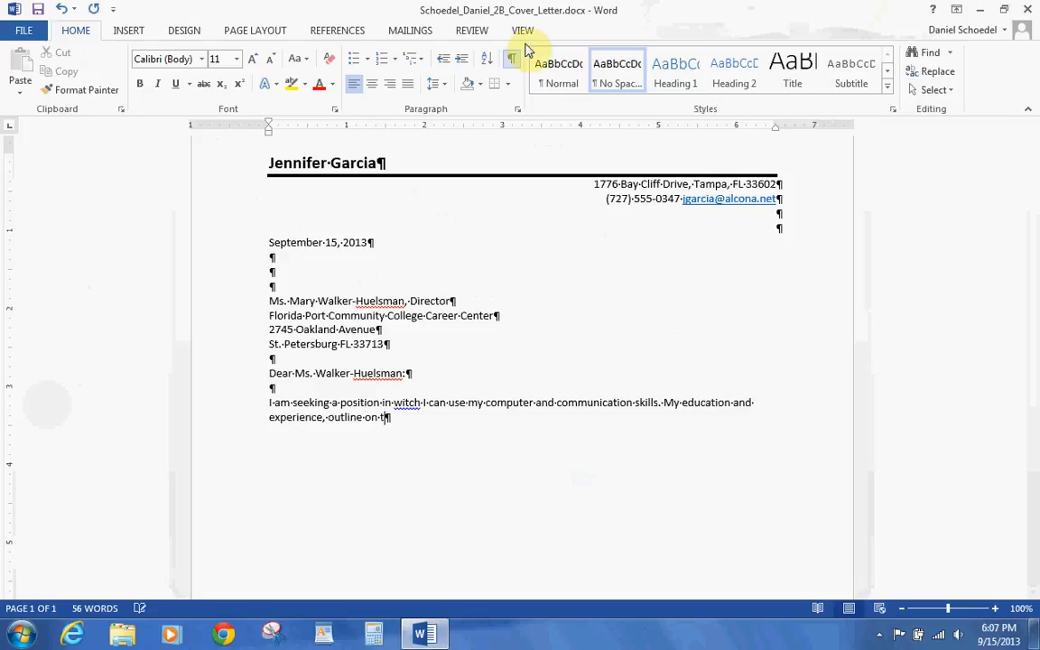
text(he enclose)
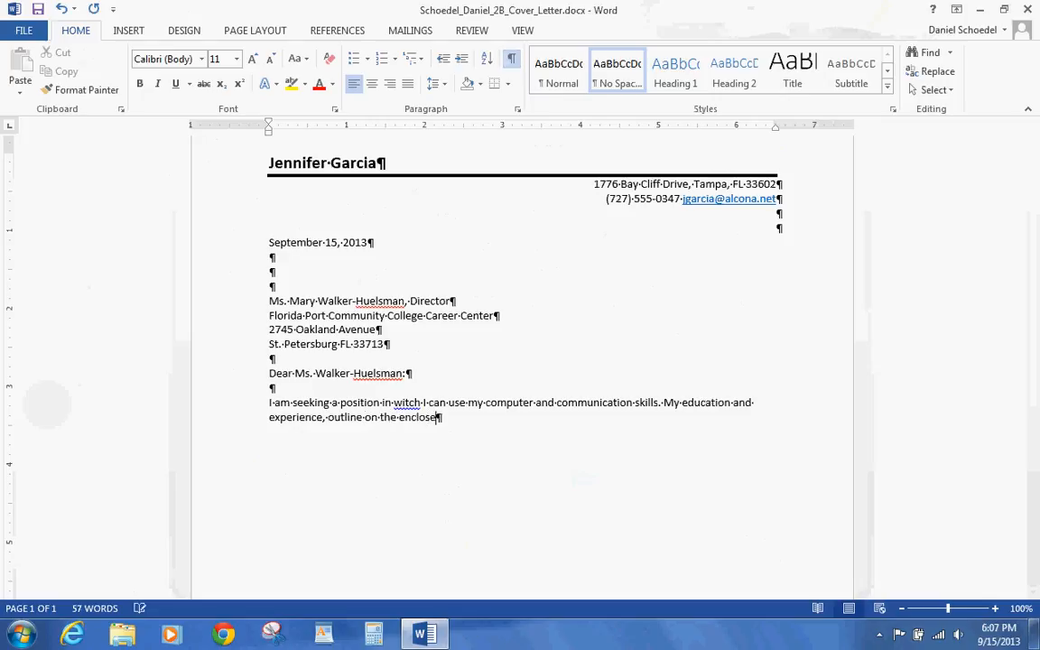
text(d resume includ)
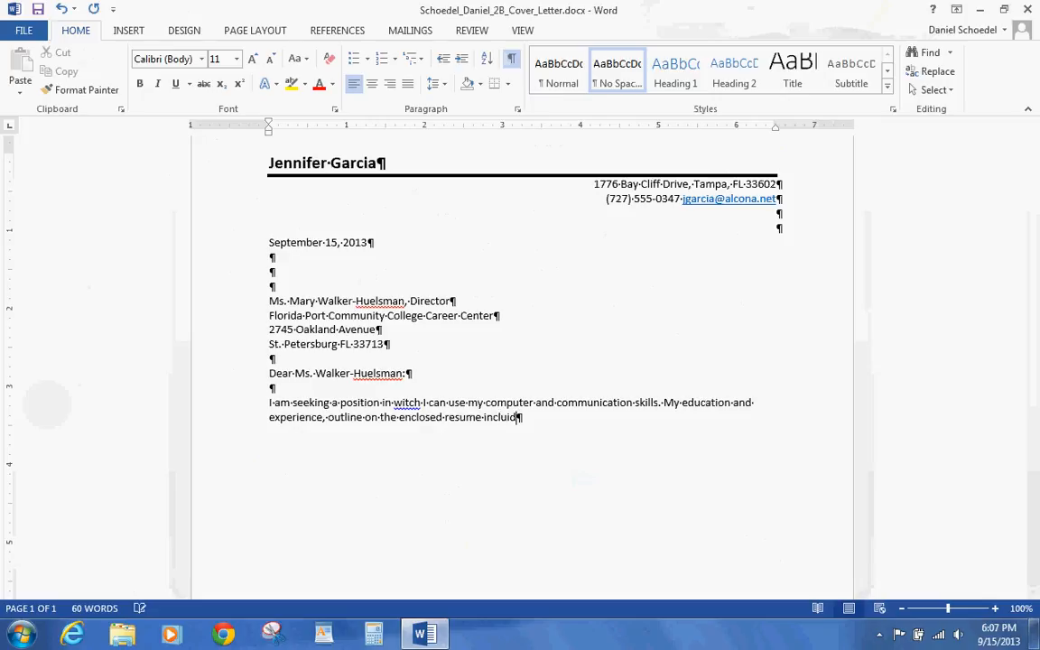
text(es a Business)
text(S)
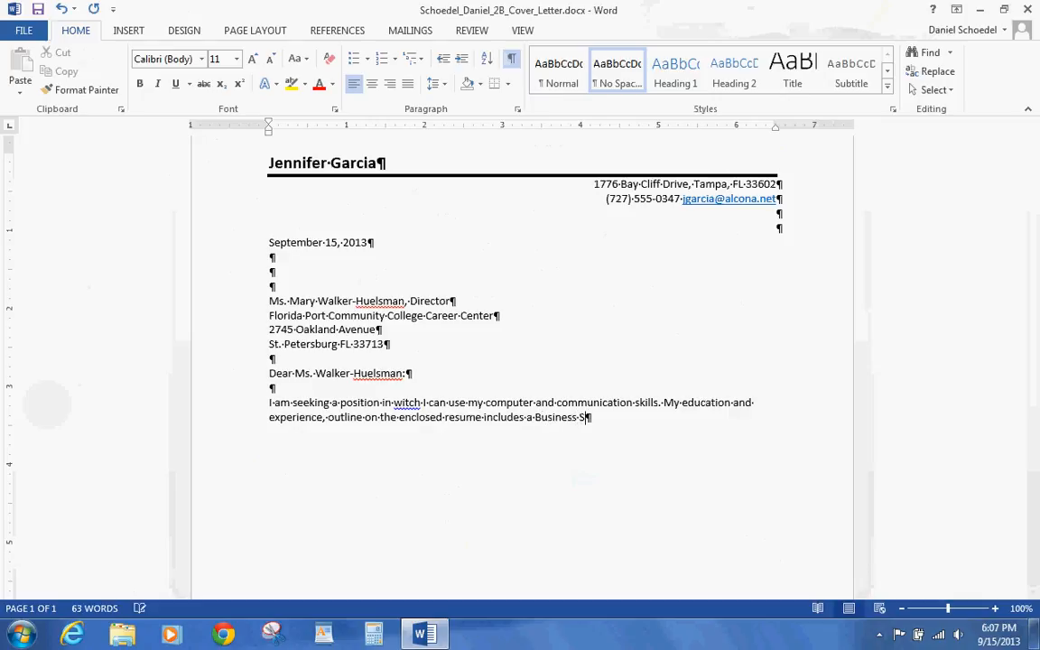
text(oftware Applica)
text(tions)
text( Specia)
text(list )
text(certifica)
text(te f)
text(rom )
text(FPCC)
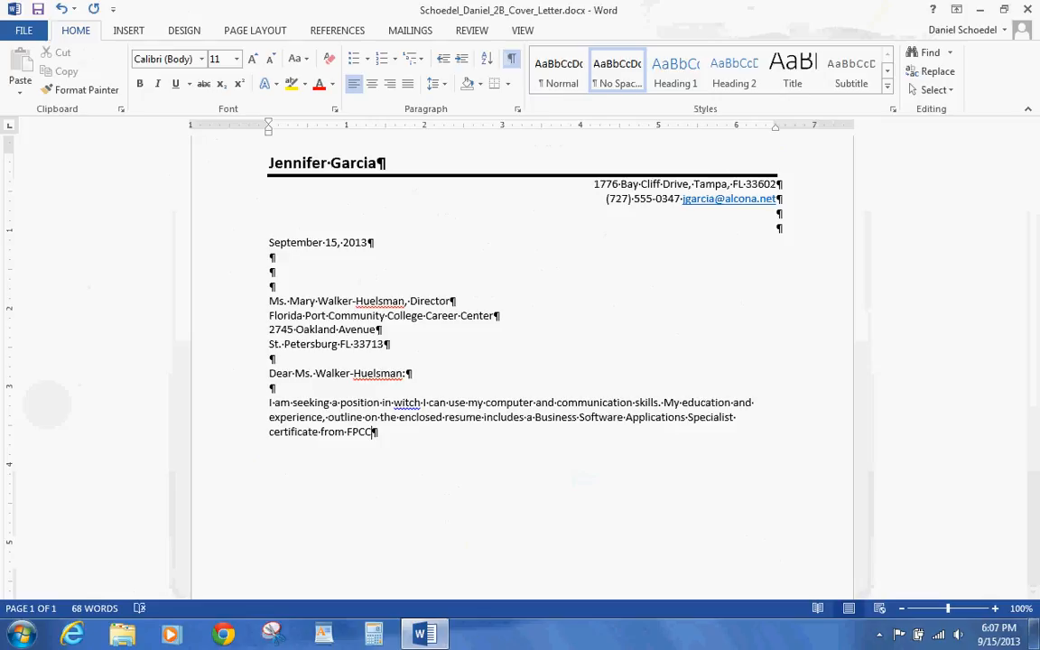
text(.)
key(Return)
key(Return)
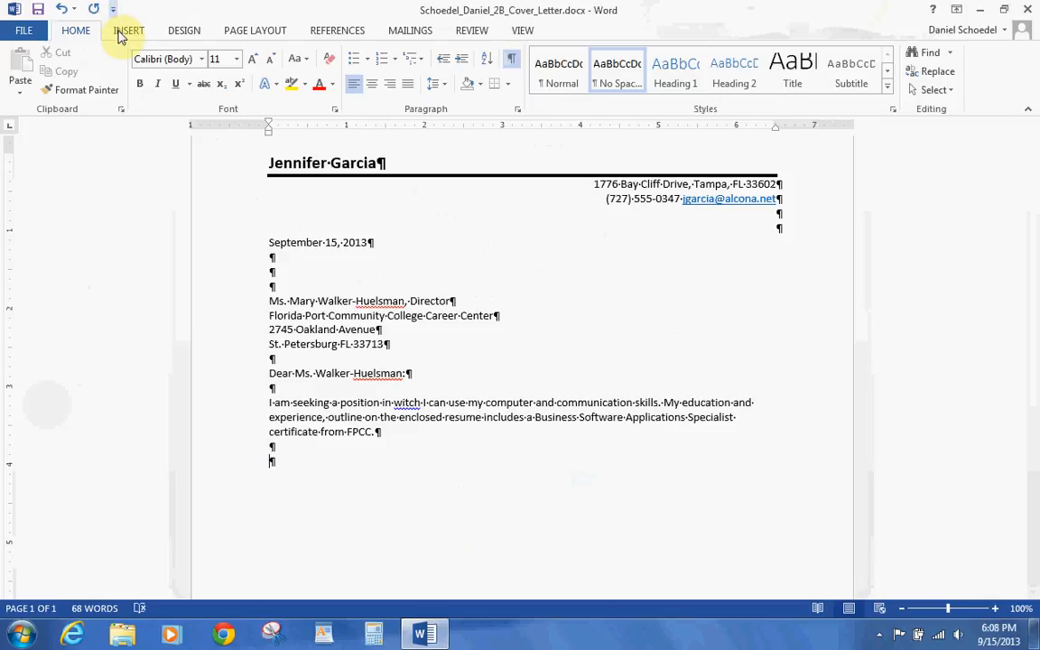
- Insert the text of w02B_Cover_Letter_Text.docx from the w02_student_data_files folder via Text from File
click(118, 36)
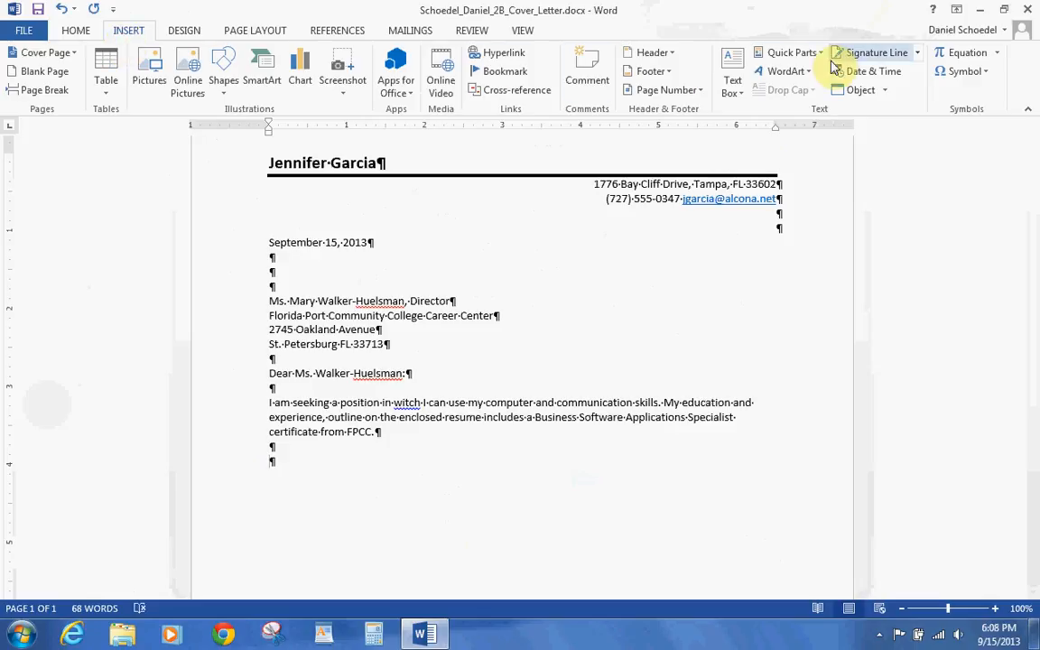
click(885, 93)
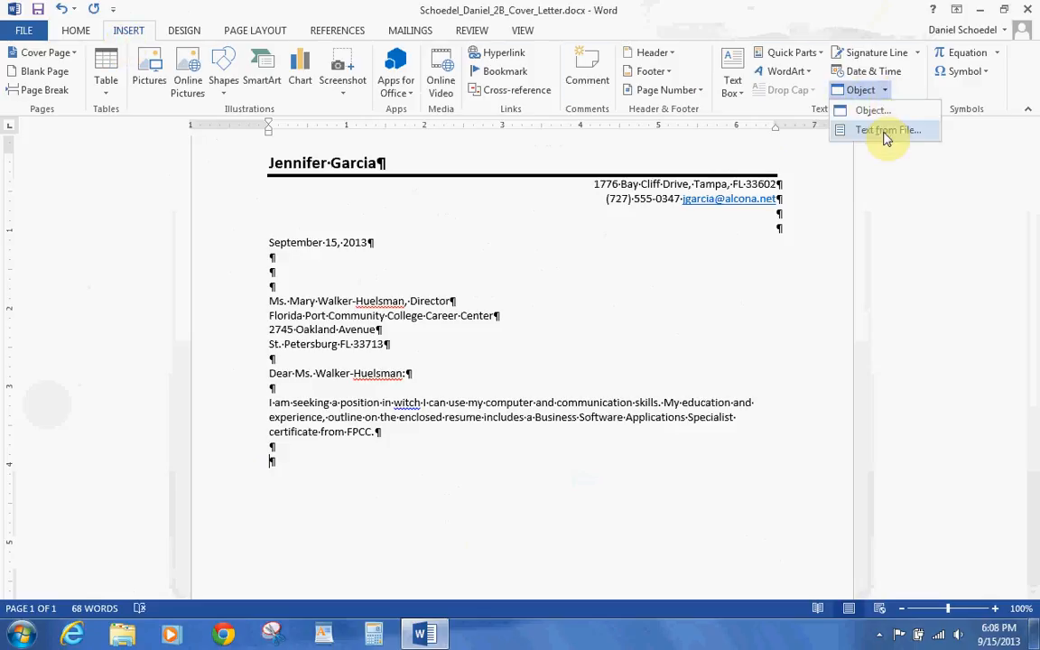
click(885, 131)
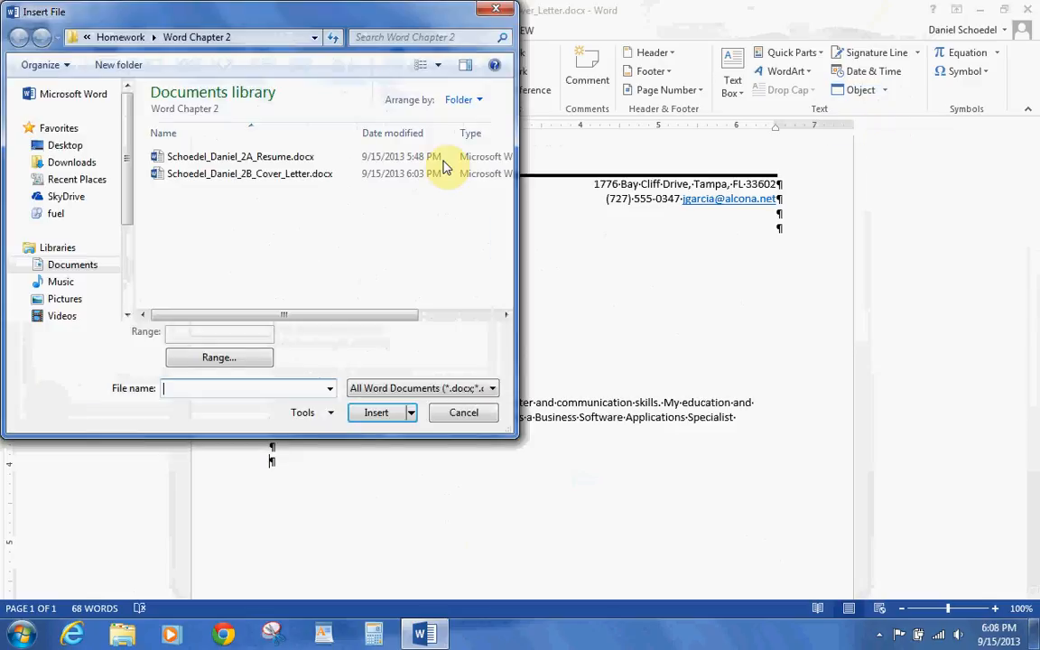
click(92, 267)
click(171, 281)
double_click(172, 280)
double_click(181, 158)
double_click(185, 208)
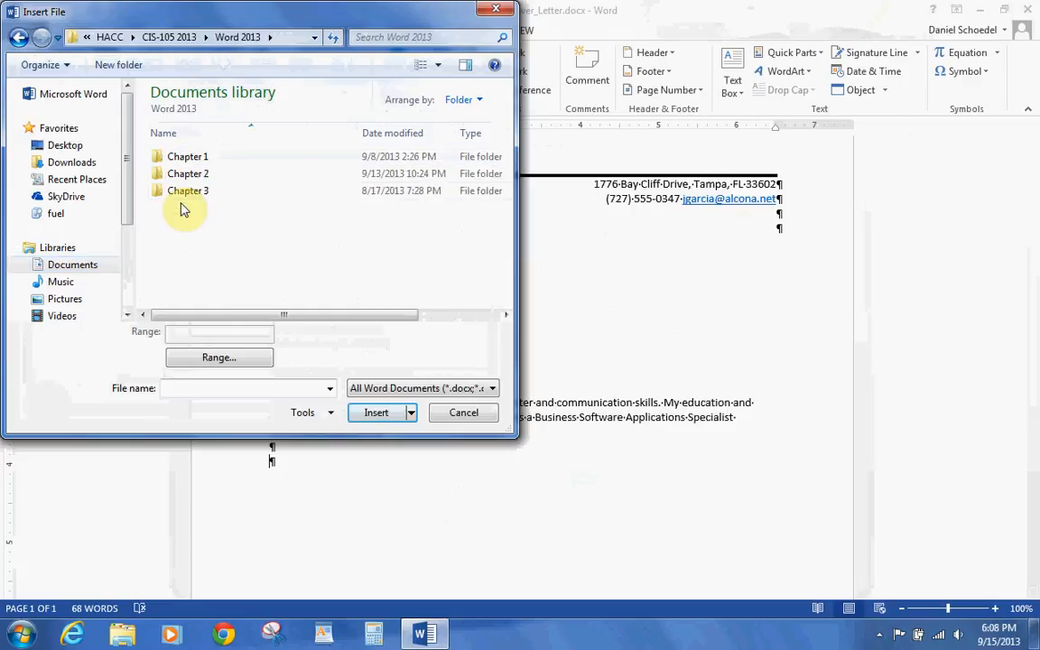
double_click(185, 176)
double_click(186, 176)
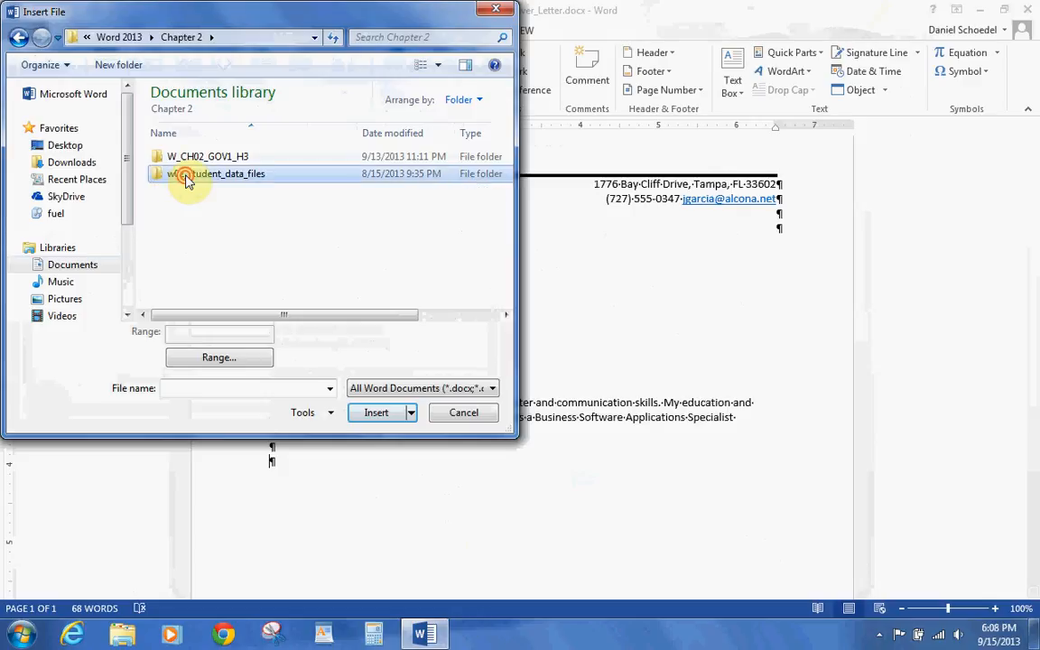
double_click(191, 161)
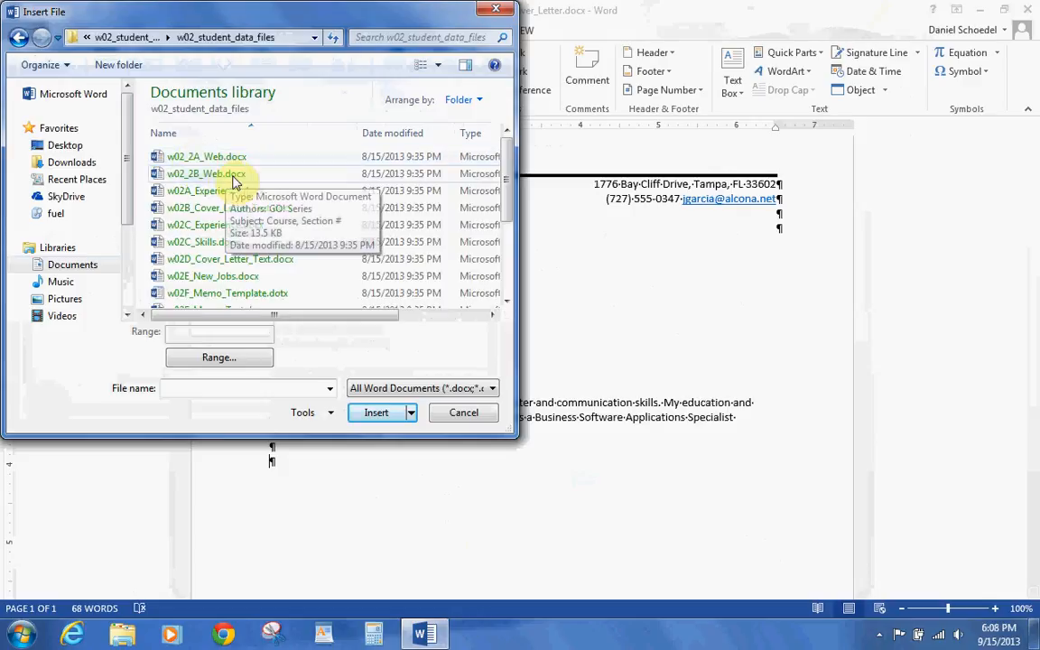
click(225, 210)
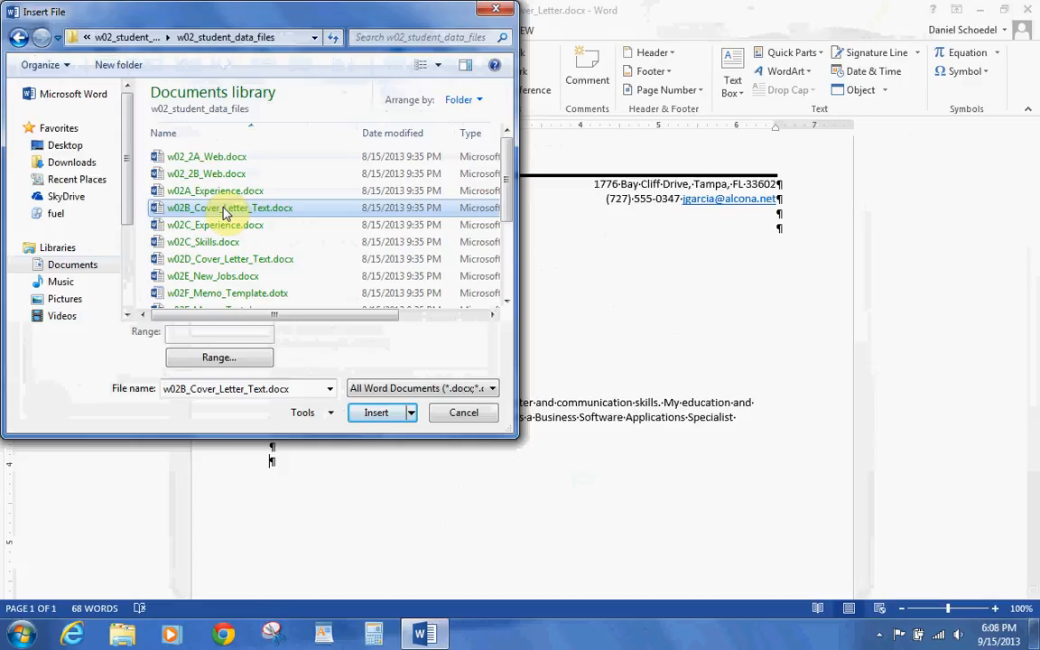
click(376, 412)
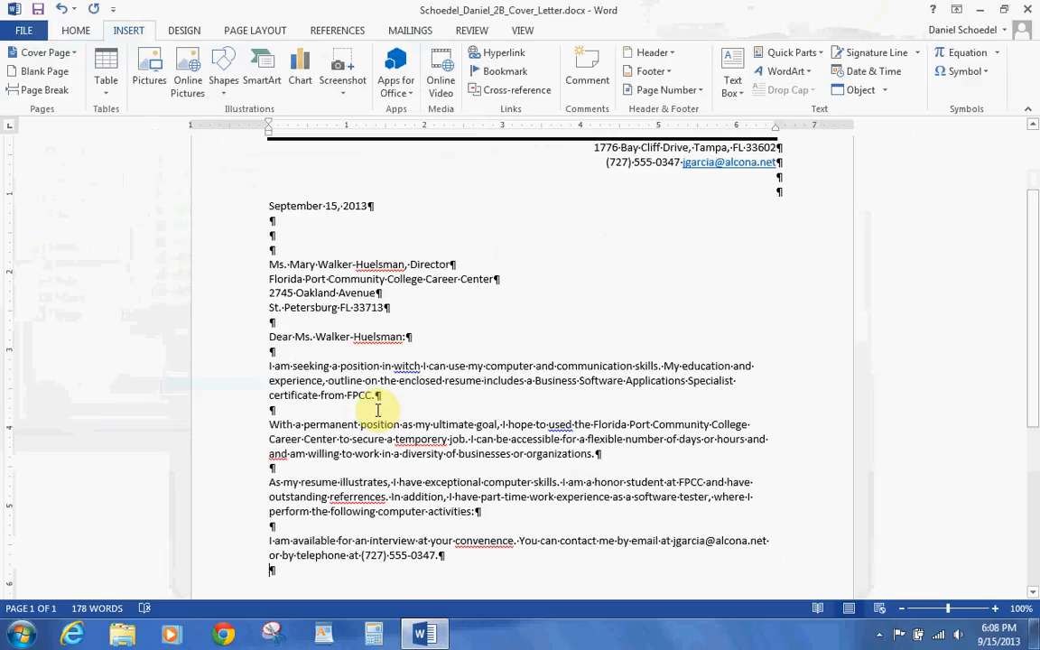
- Add the 'Sincerely,' closing, the writer's signature name and an 'Enclosure' line, then save
key(Return)
text(With)
key(BackSpace)
key(BackSpace)
key(BackSpace)
key(BackSpace)
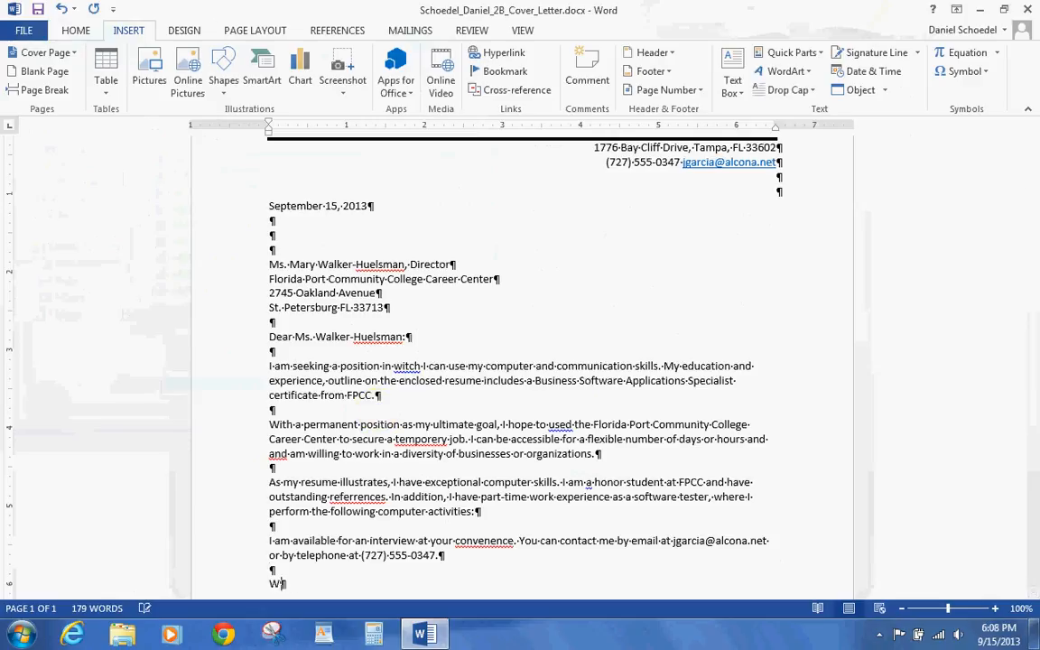
text(Sincerely,)
key(Return)
key(Return)
key(Return)
key(Return)
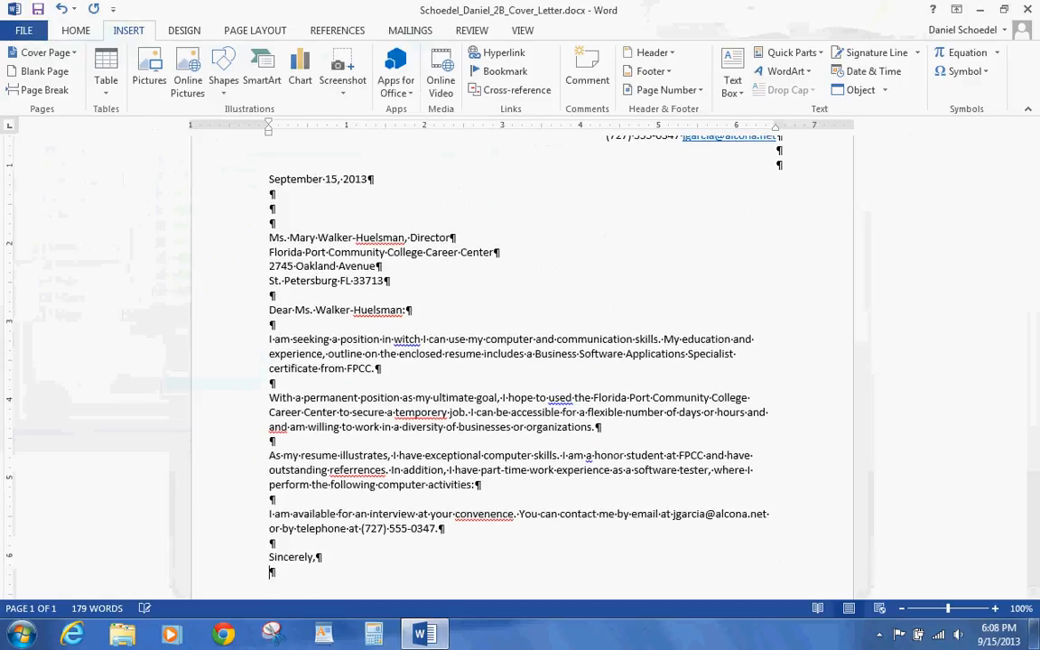
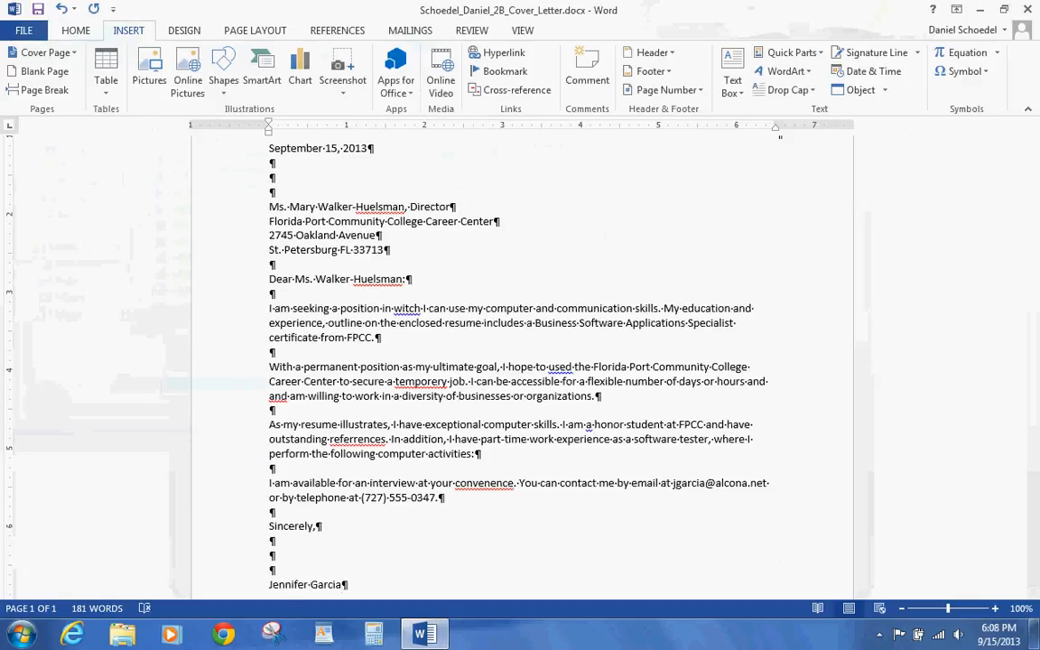
key(Return)
key(Return)
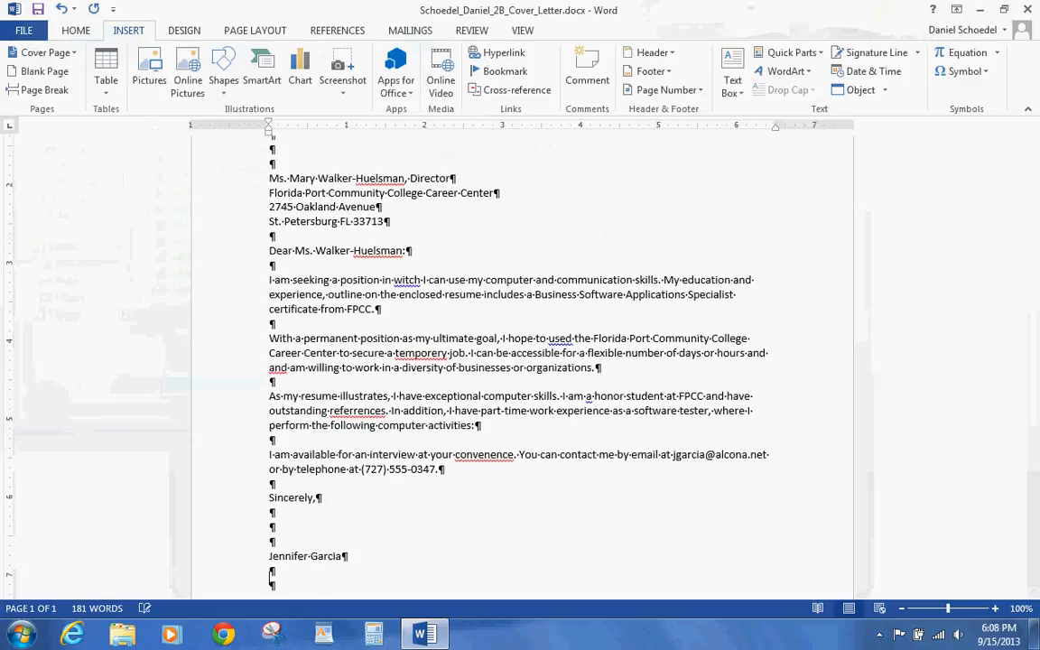
text(Enclosure)
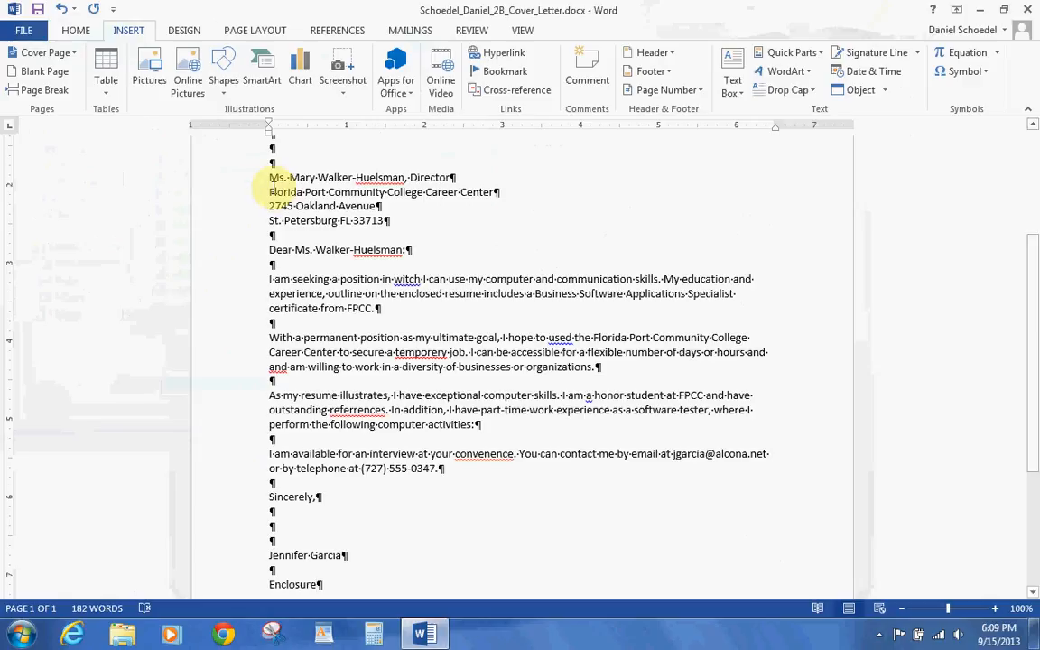
click(37, 11)
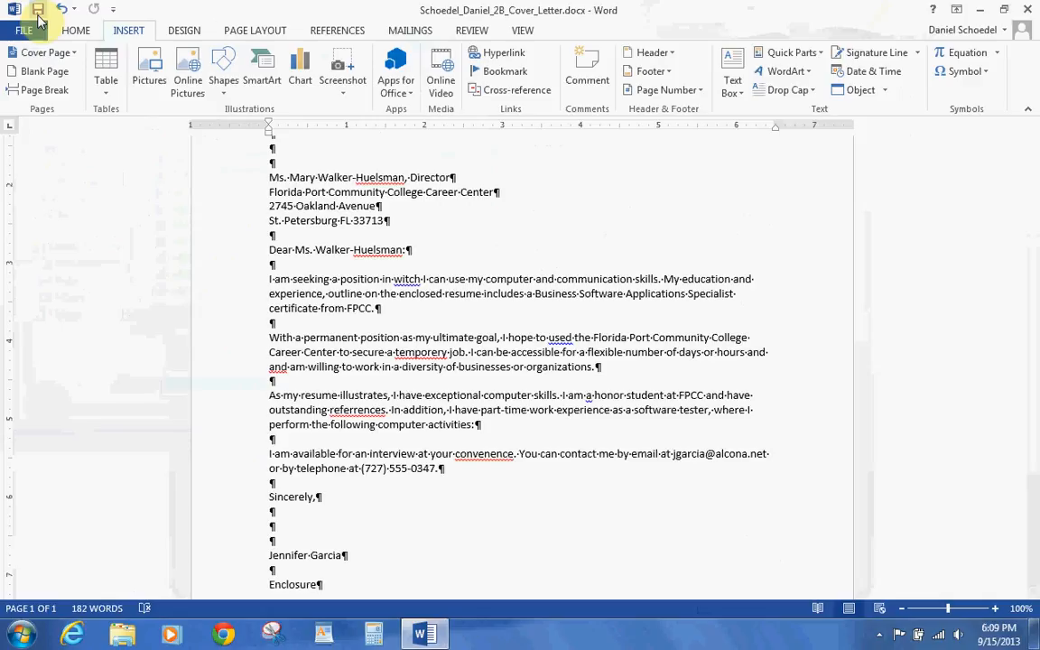
key(ctrl+Home)
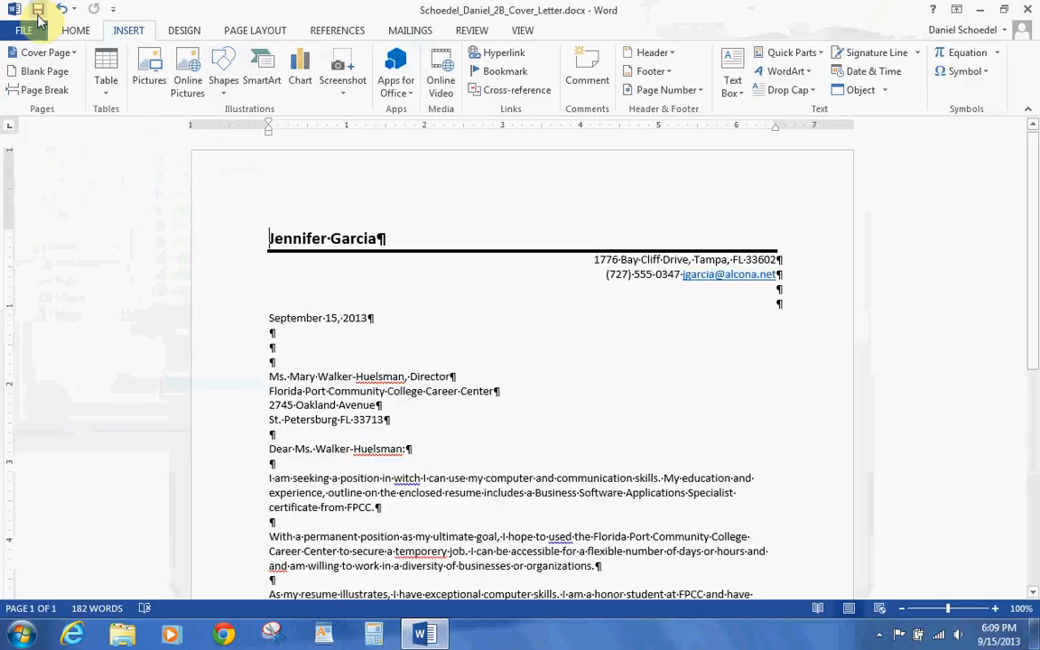
click(76, 28)
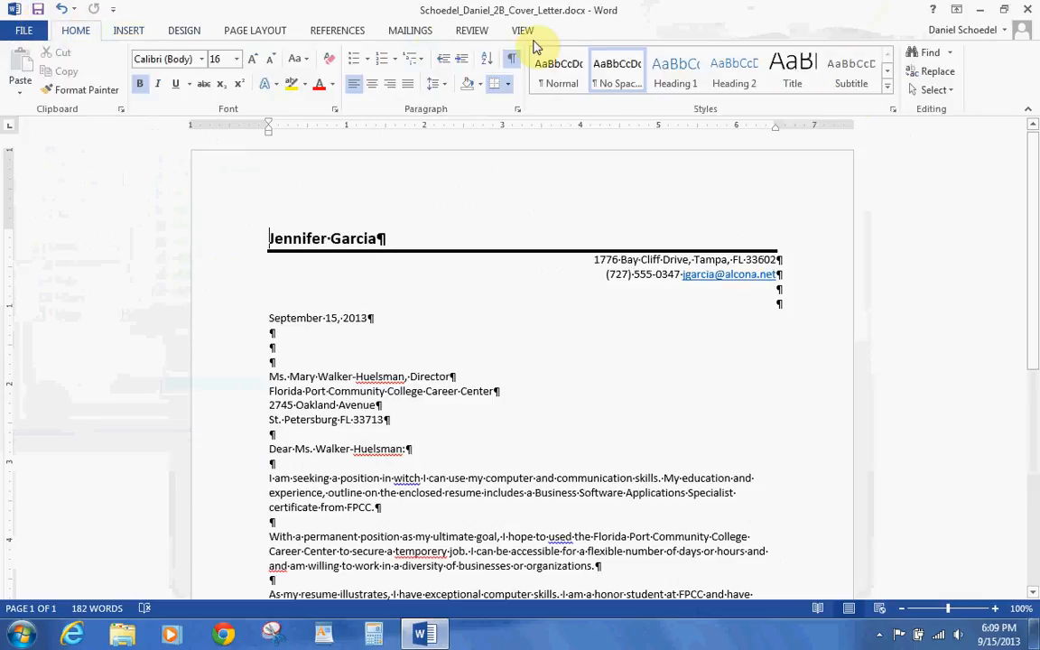
click(954, 53)
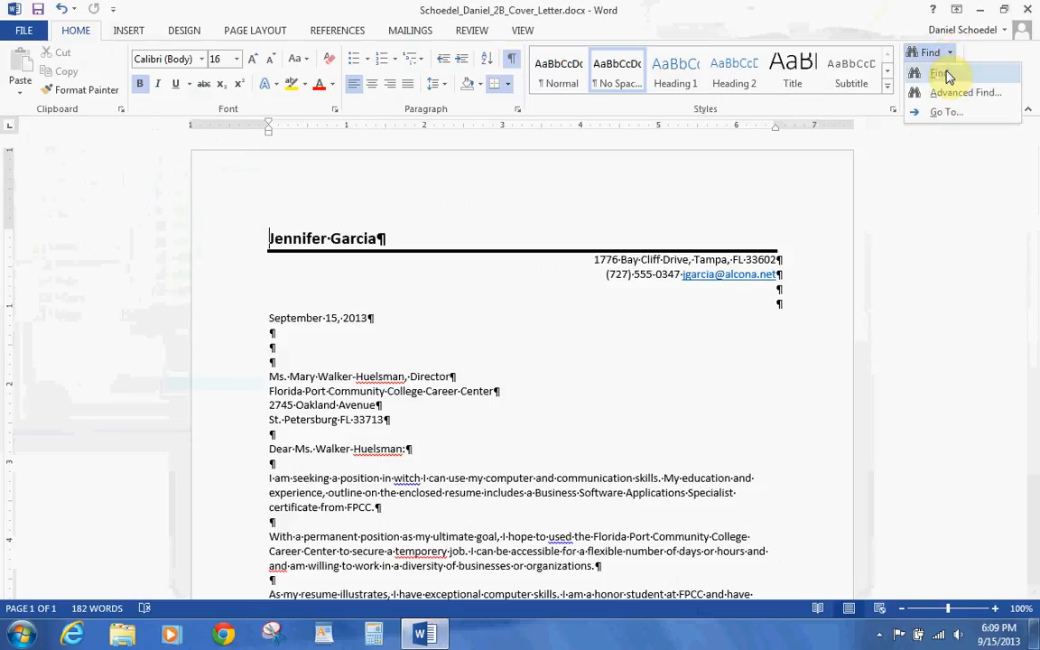
click(947, 75)
text(ac)
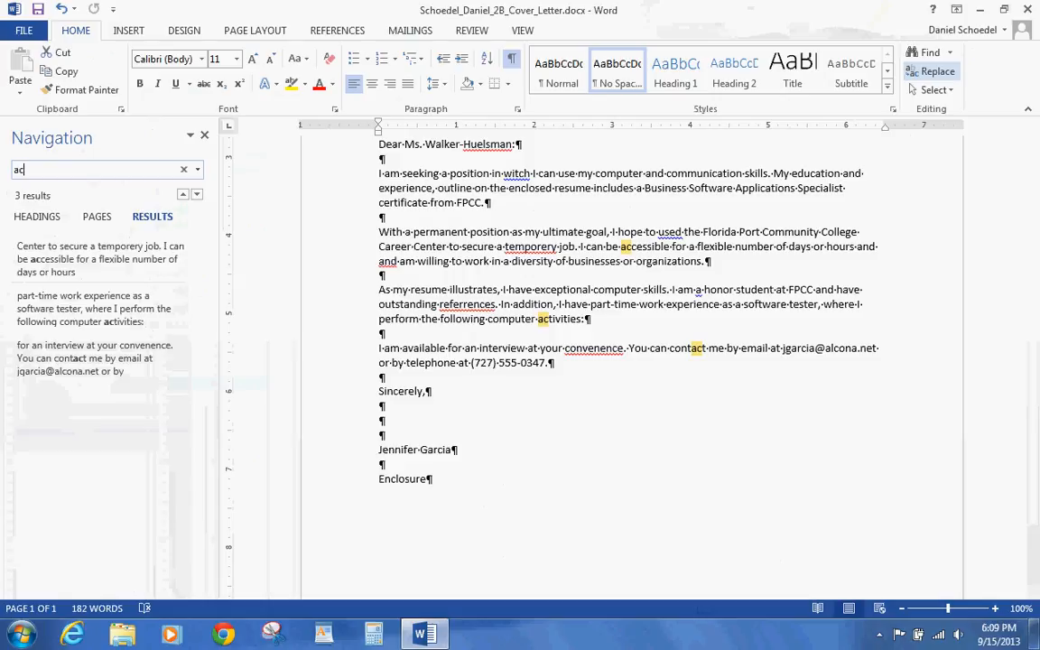
click(206, 139)
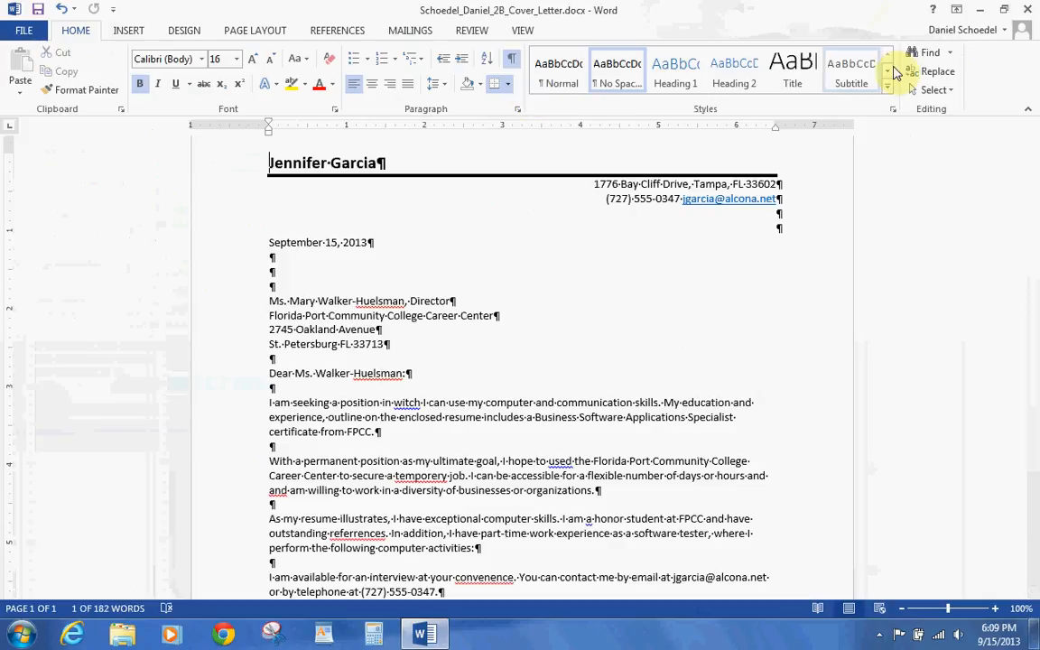
- Replace every case-matched 'FPCC' with 'Florida Port Community College' and close Find and Replace
click(933, 74)
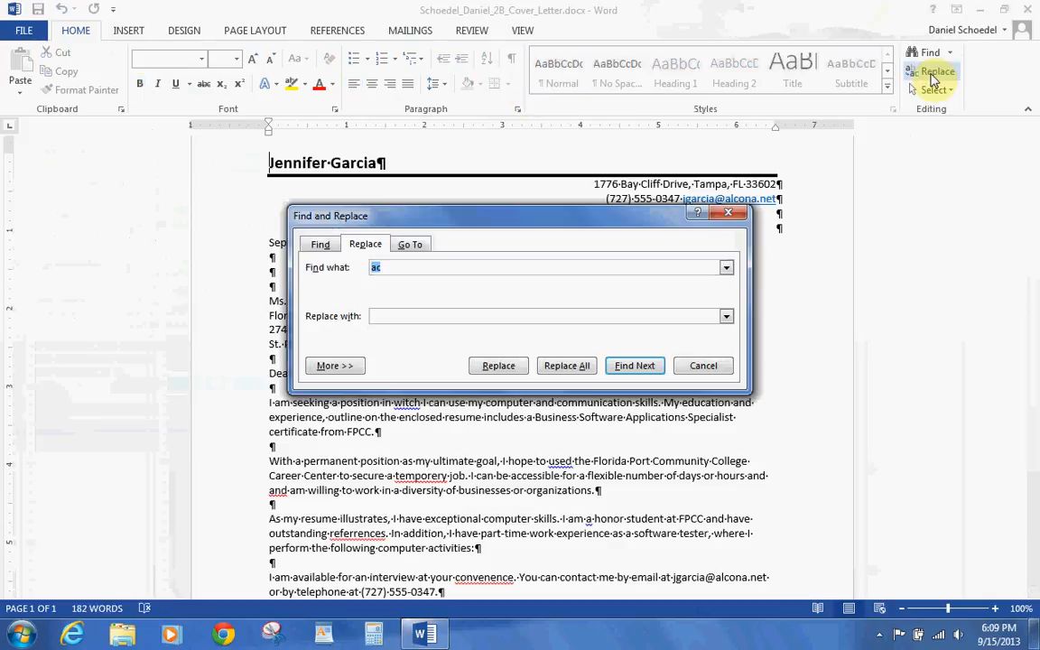
text(FP)
text(CC)
text(Florida)
text( Por)
text(t Co)
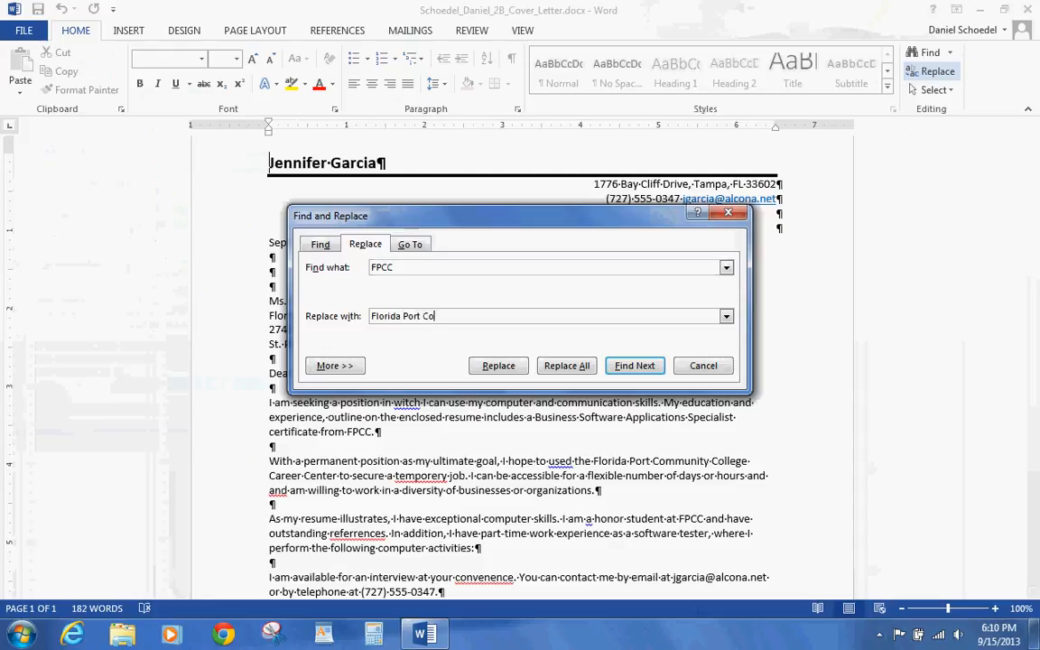
text(mmunity College)
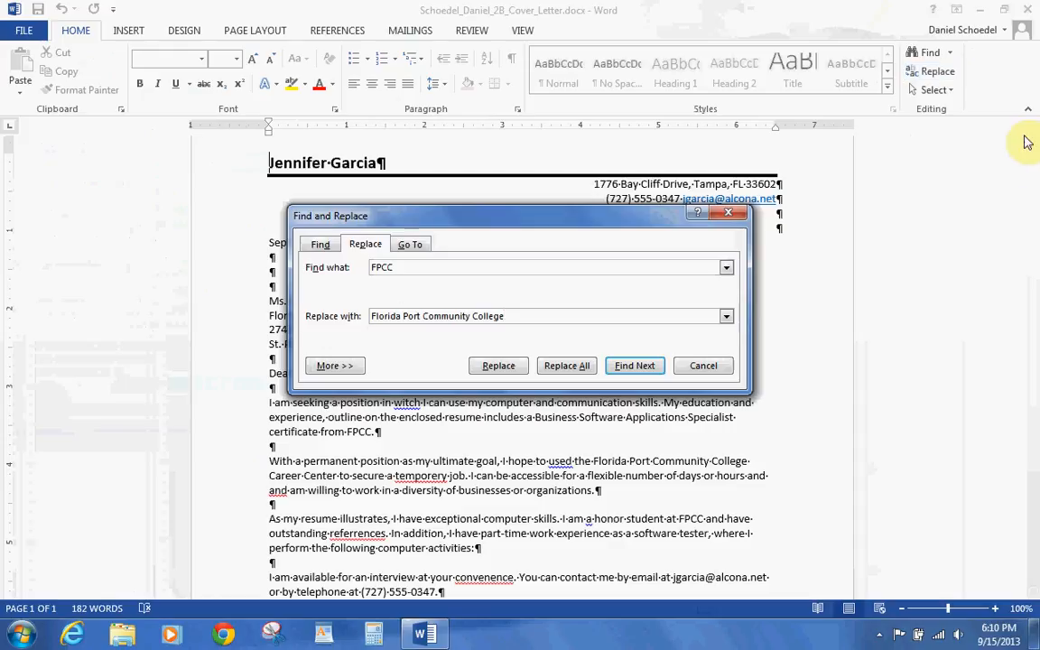
click(353, 372)
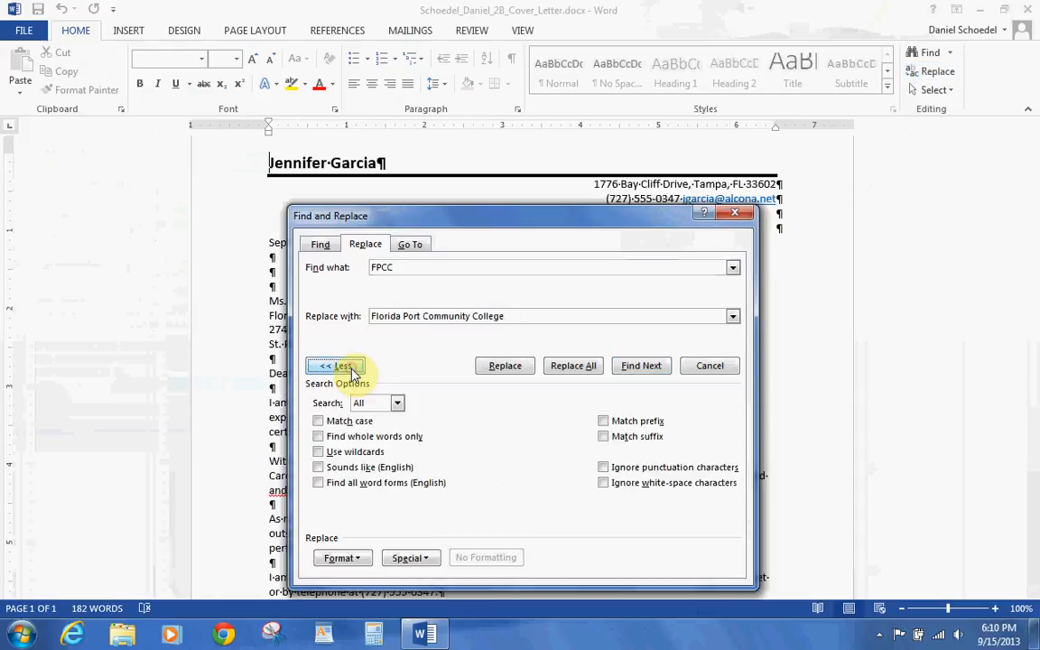
click(318, 422)
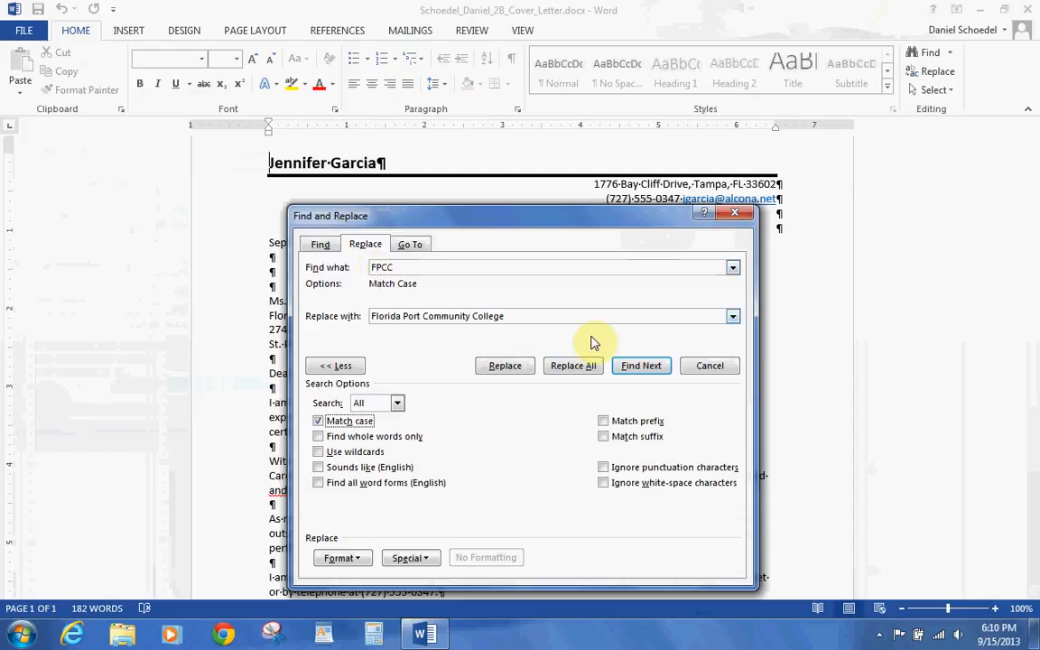
click(585, 367)
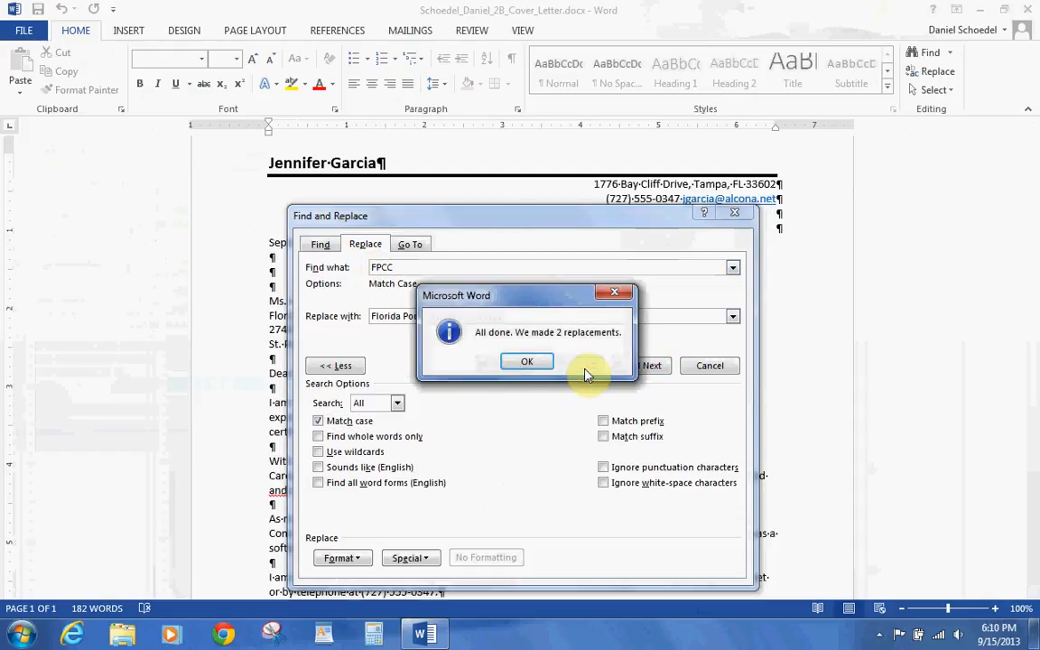
click(526, 361)
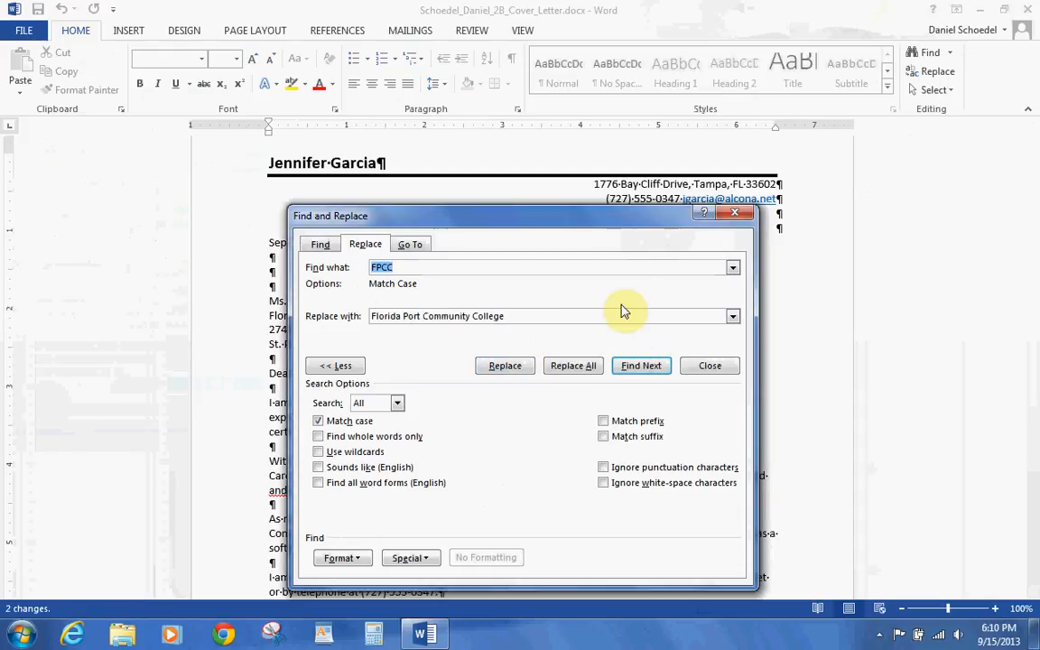
click(738, 214)
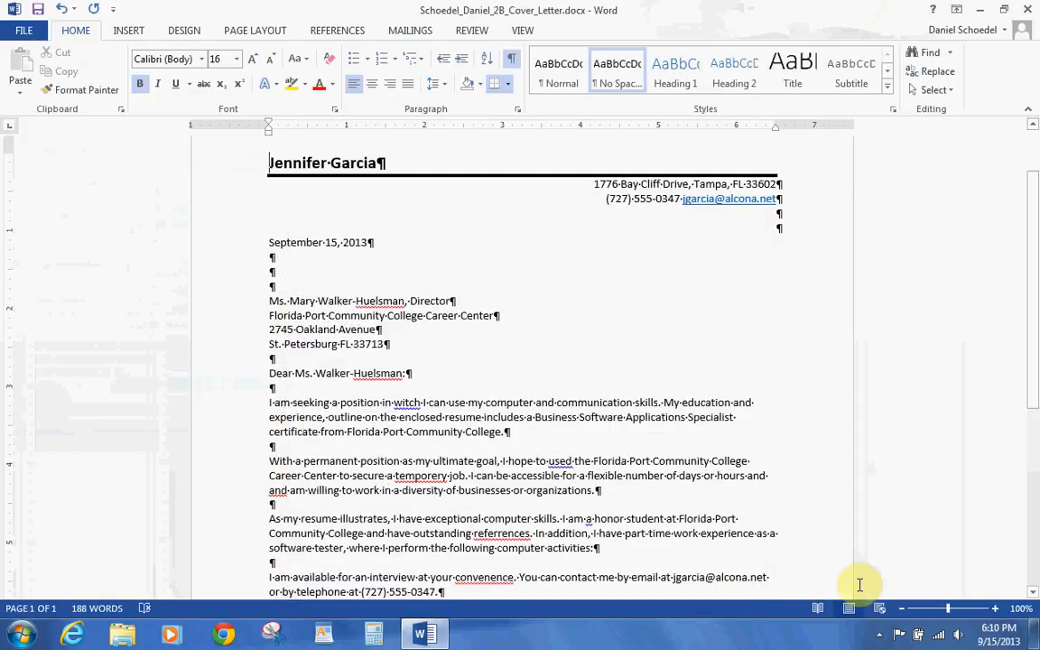
click(880, 636)
right_click(851, 551)
click(866, 339)
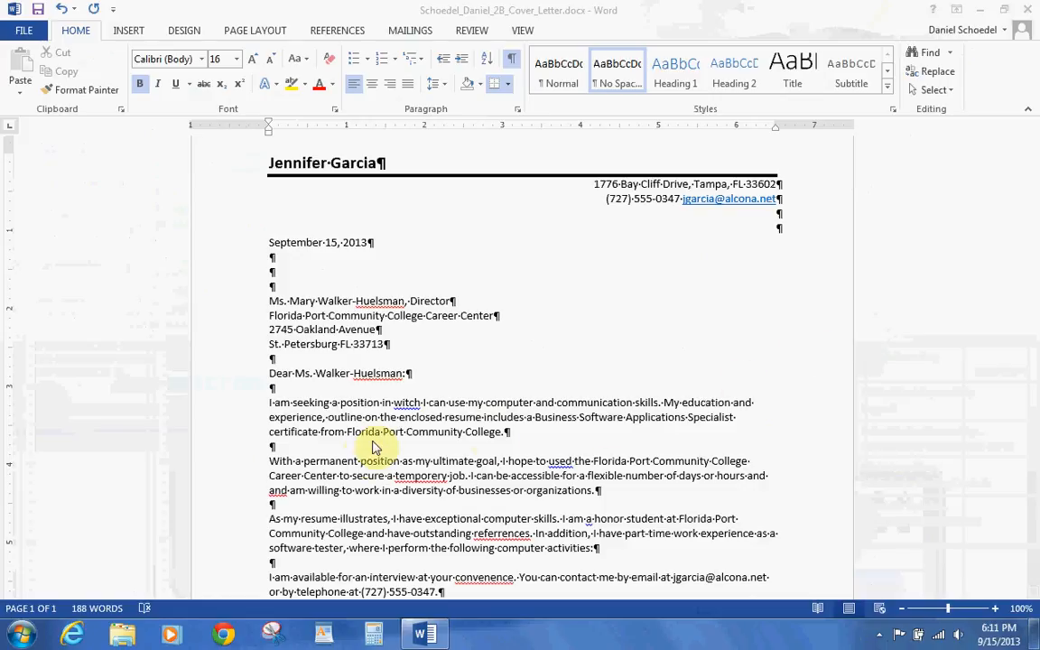
- Drag 'hours' in front of 'days', then undo, which also restores FPCC
triple_click(691, 483)
click(690, 483)
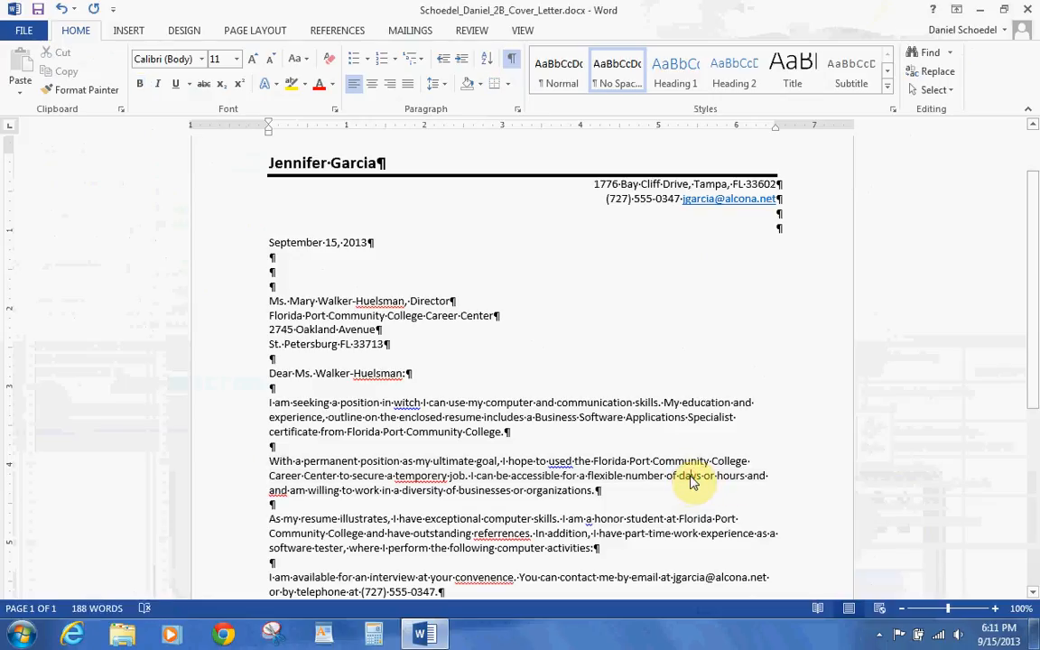
double_click(690, 483)
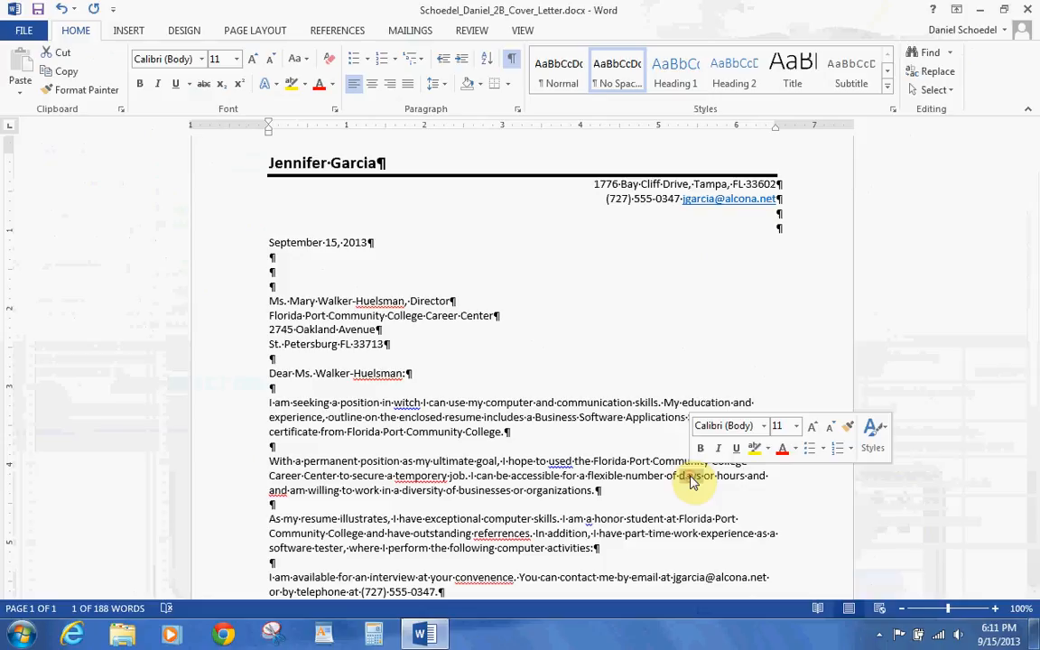
triple_click(662, 476)
double_click(691, 479)
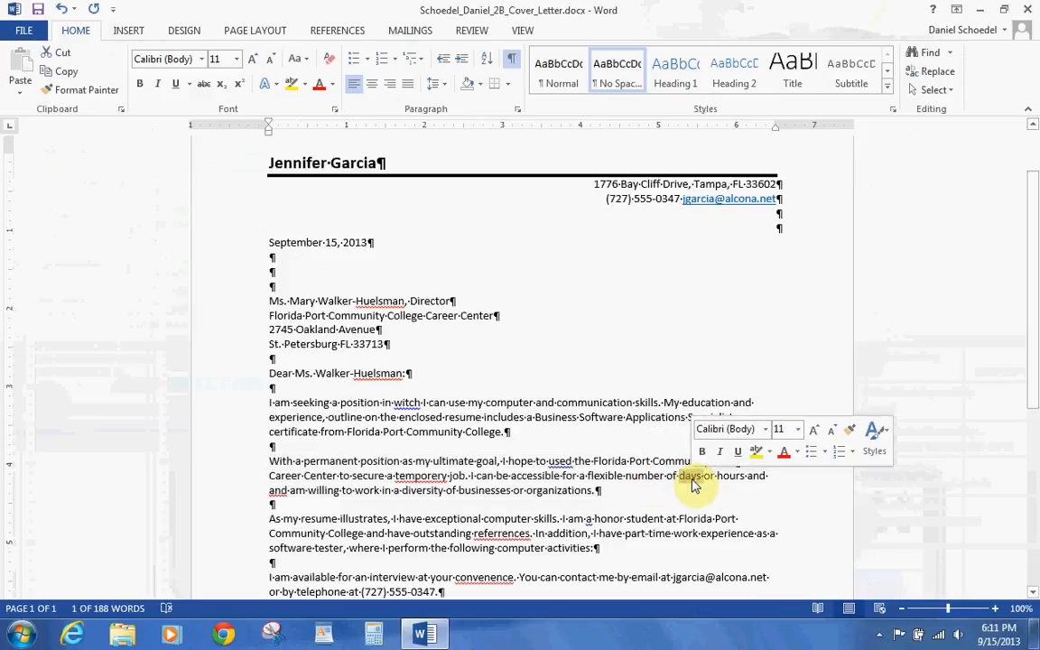
double_click(745, 483)
drag(744, 482, 683, 483)
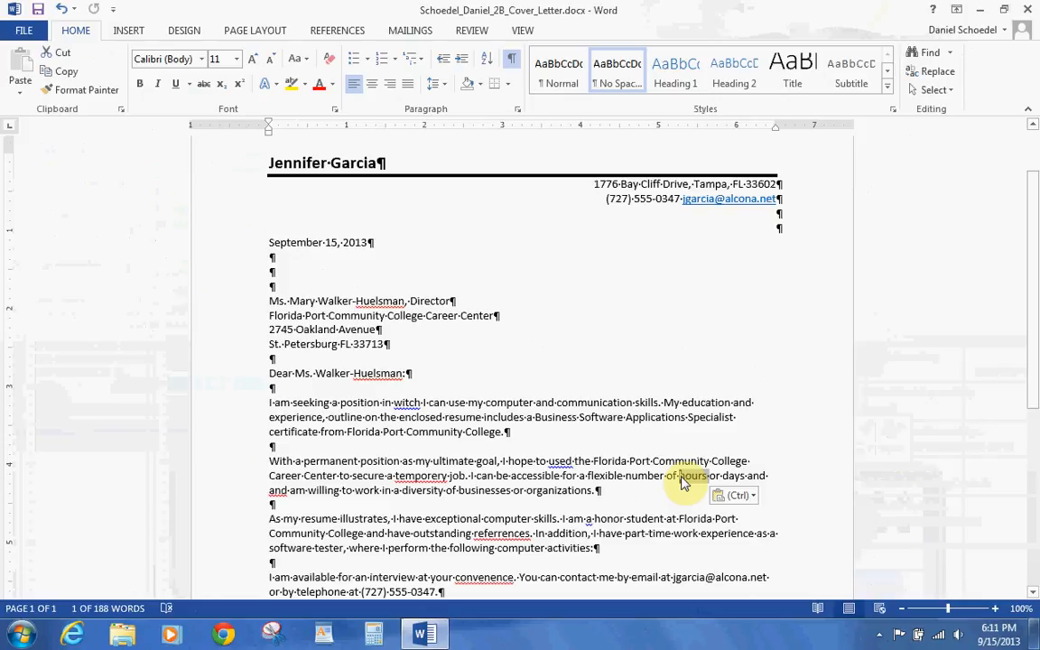
key(ctrl+z)
key(ctrl+z)
- Drag 'days' and 'hours' so the phrase reads 'number of hours or days'
double_click(683, 476)
drag(690, 478, 746, 478)
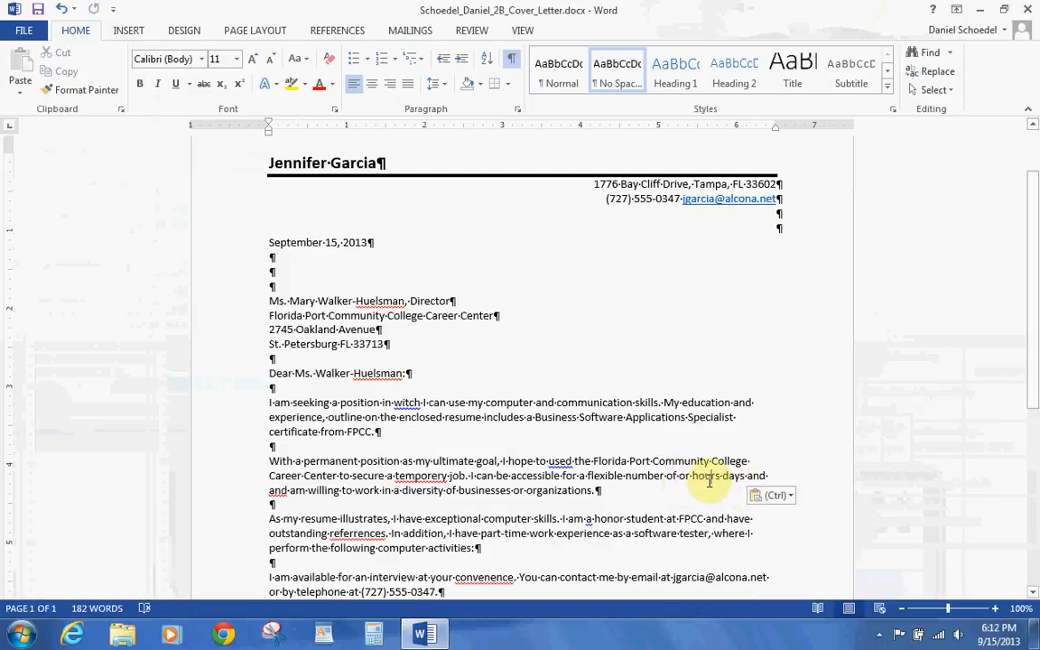
double_click(709, 476)
drag(708, 477, 675, 478)
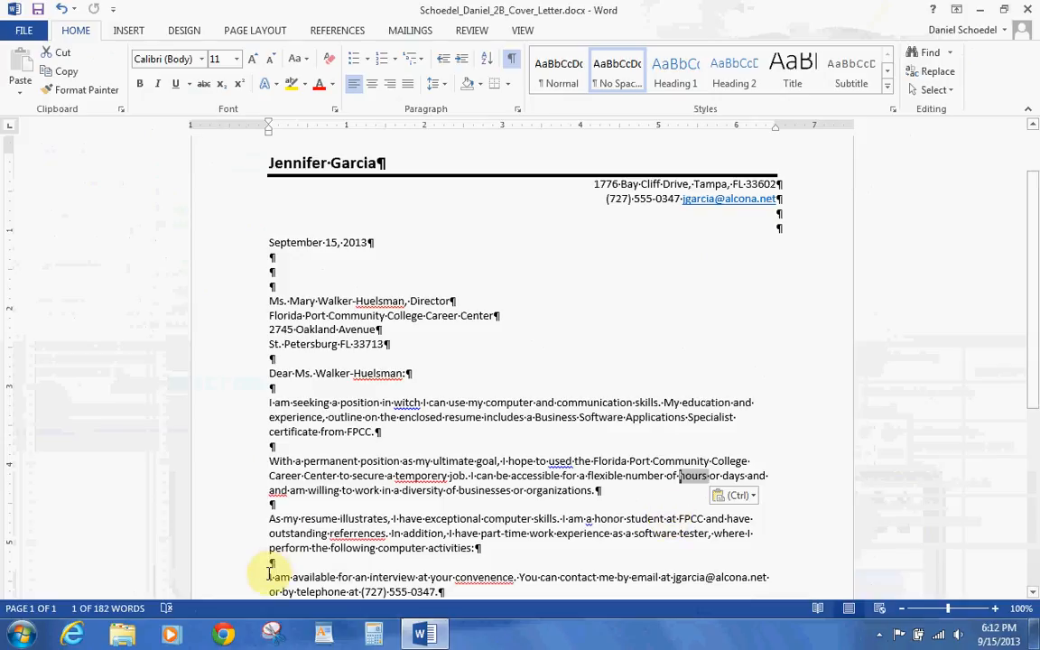
- Move the 'I am available…' sentence after the contact sentence, save, and add a line after 'activities:'
drag(270, 576, 444, 492)
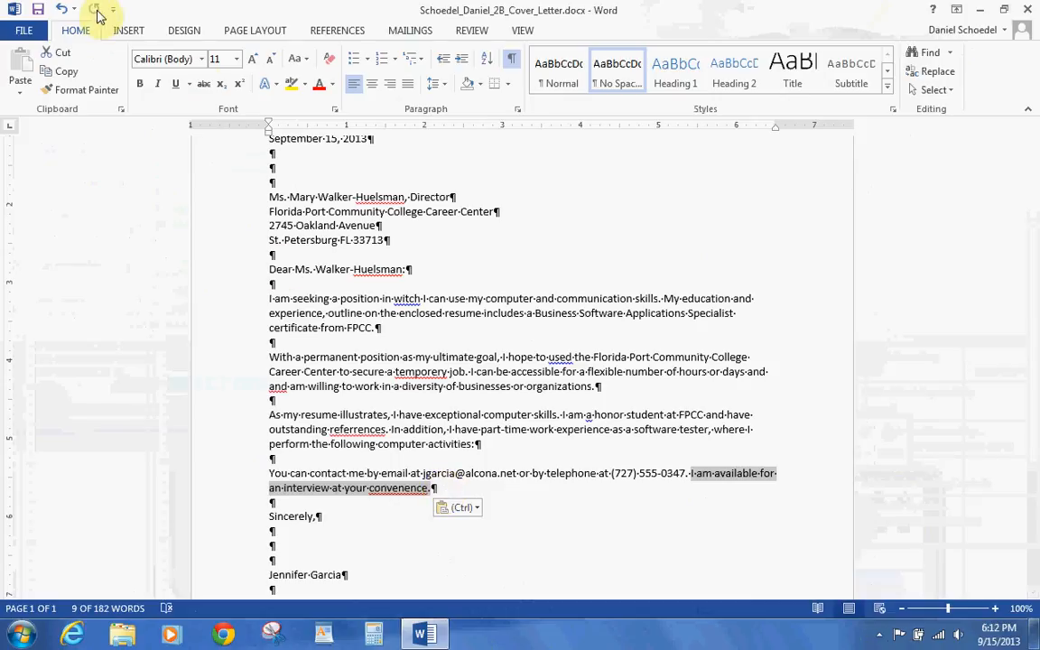
click(38, 11)
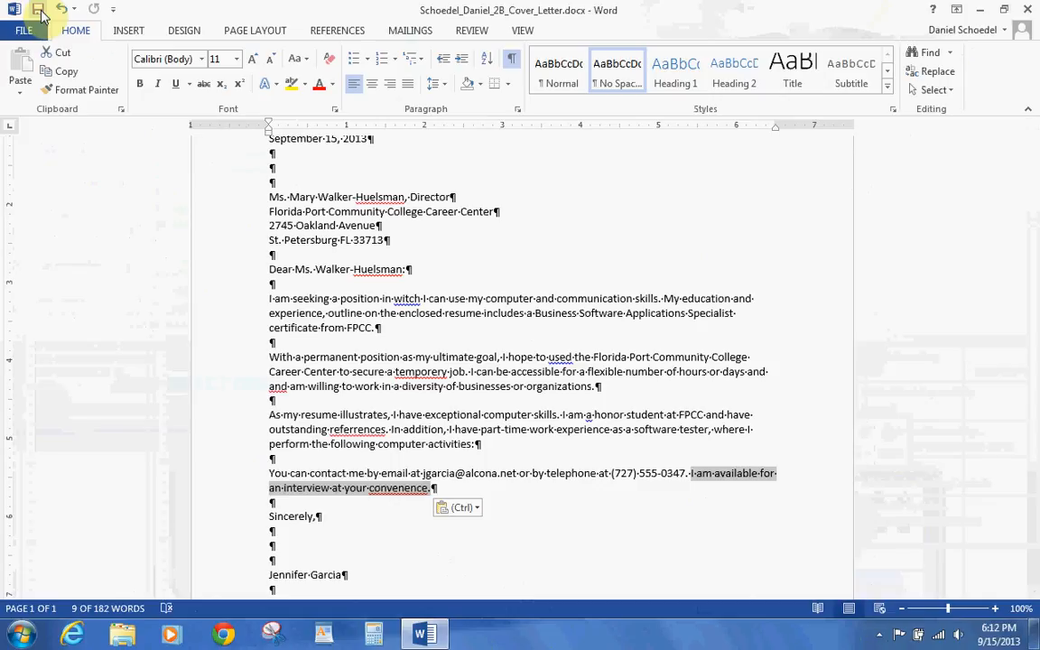
click(467, 433)
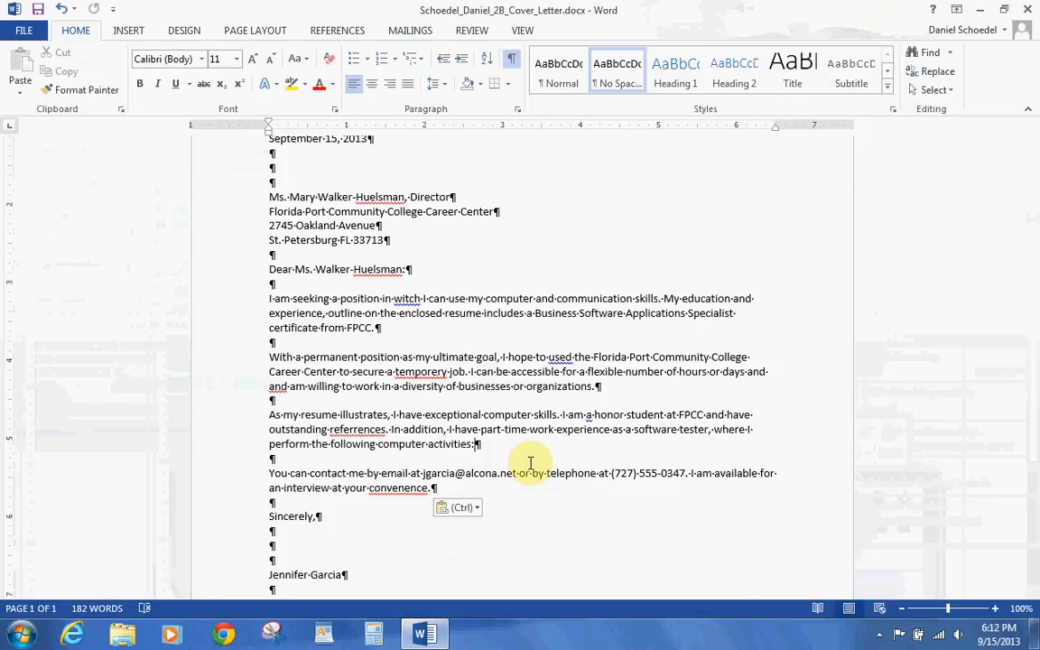
key(Return)
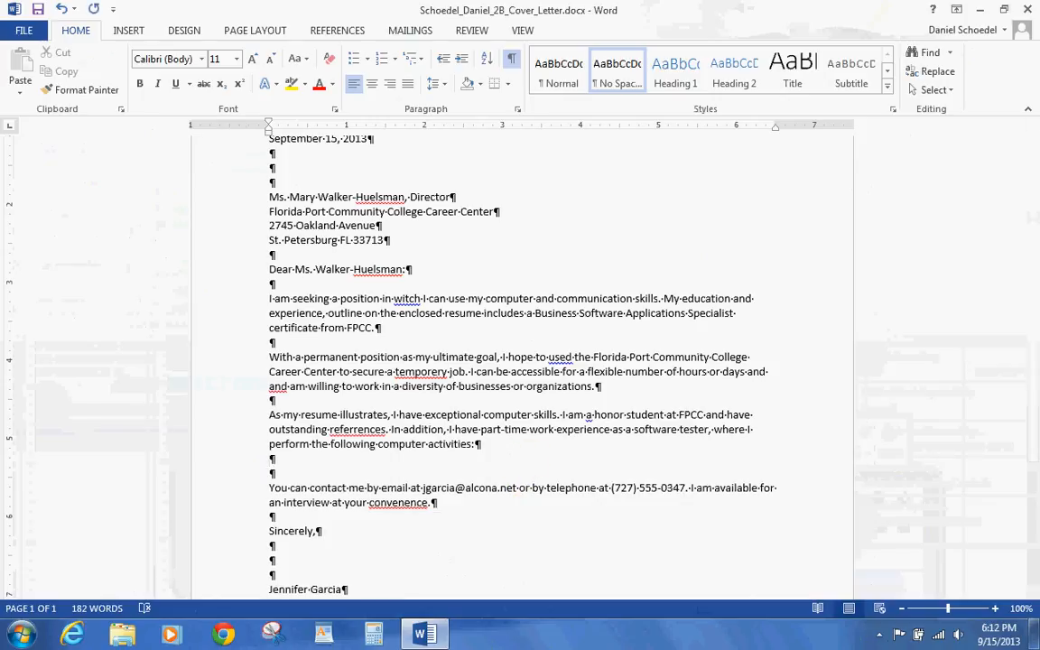
- Insert a 2x2 table with 'Microsoft Excel' and 'Enter software test dates' in the first row
click(137, 37)
click(107, 78)
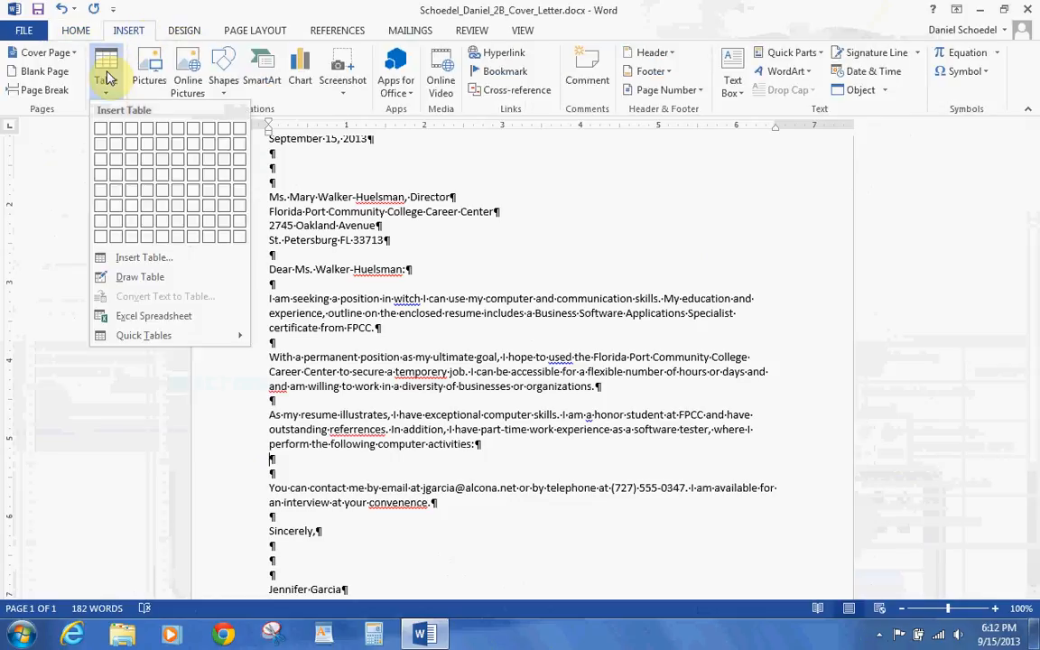
click(113, 145)
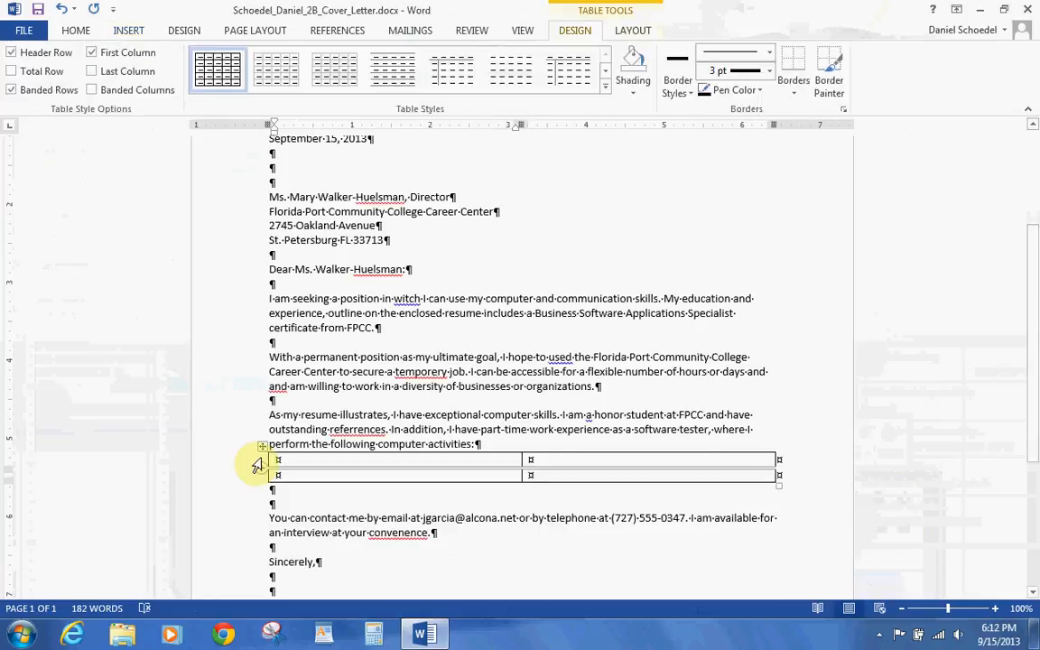
text(Microso)
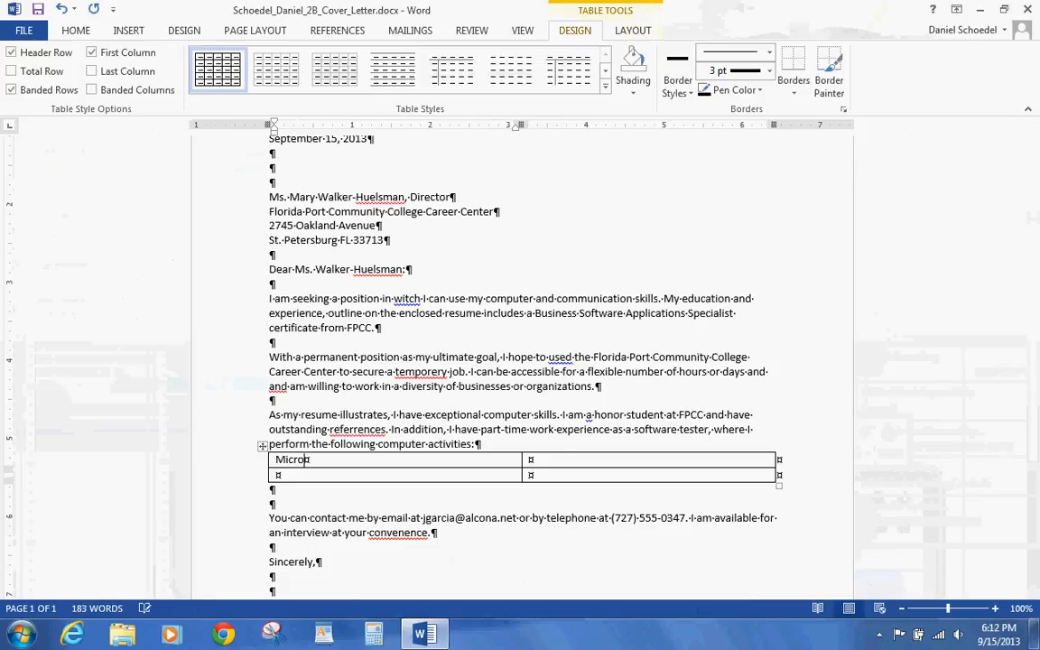
text(ft Excel)
key(Left)
key(Left)
key(Left)
key(Left)
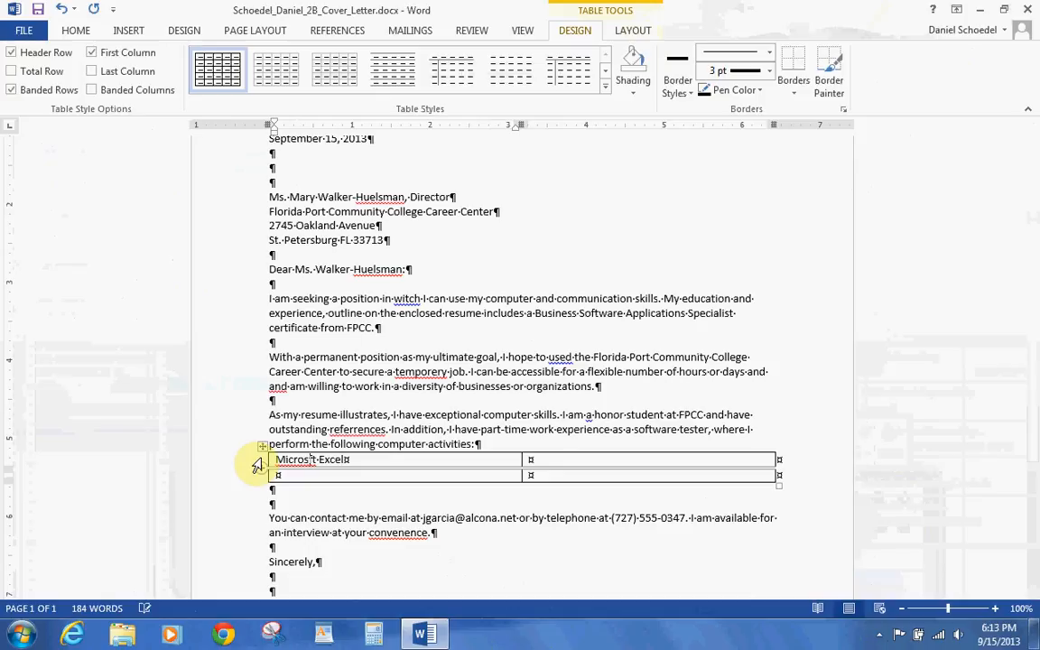
text(o)
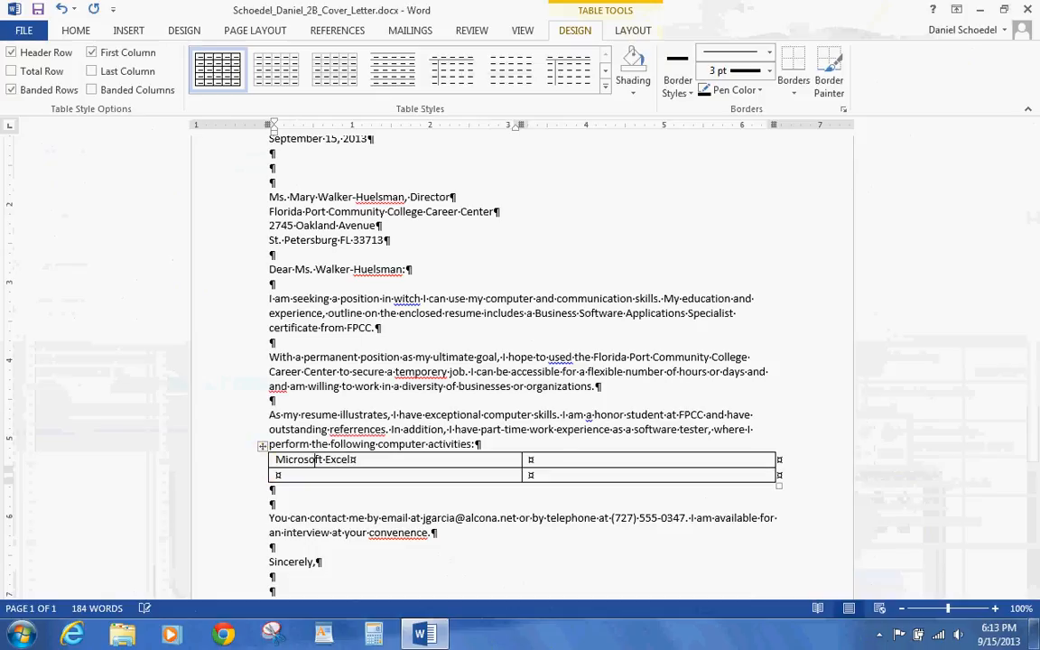
key(Tab)
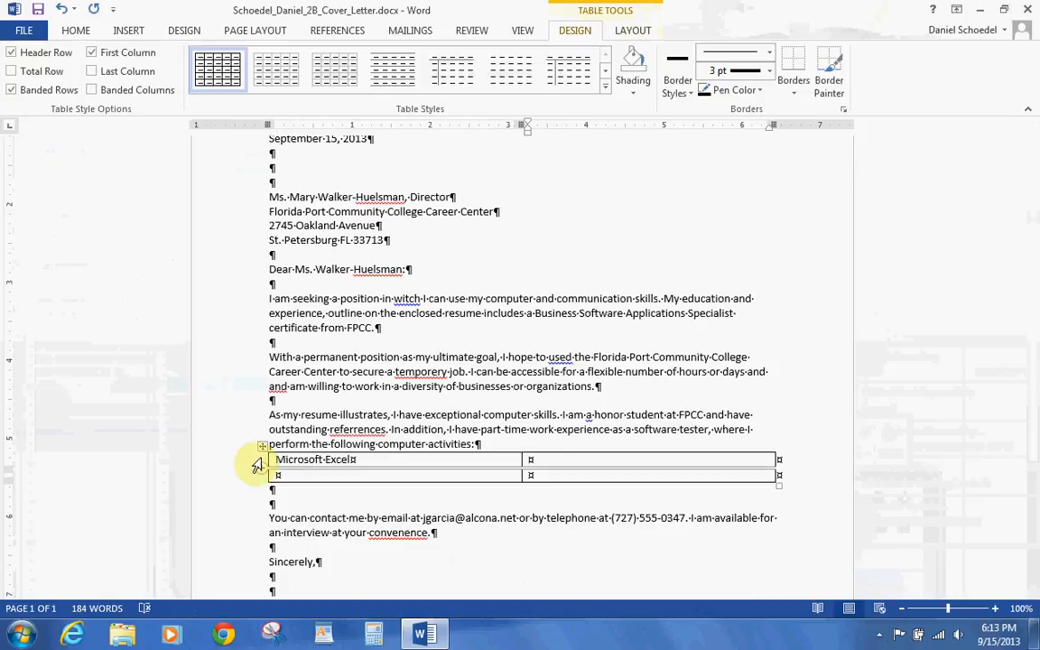
text(Enter)
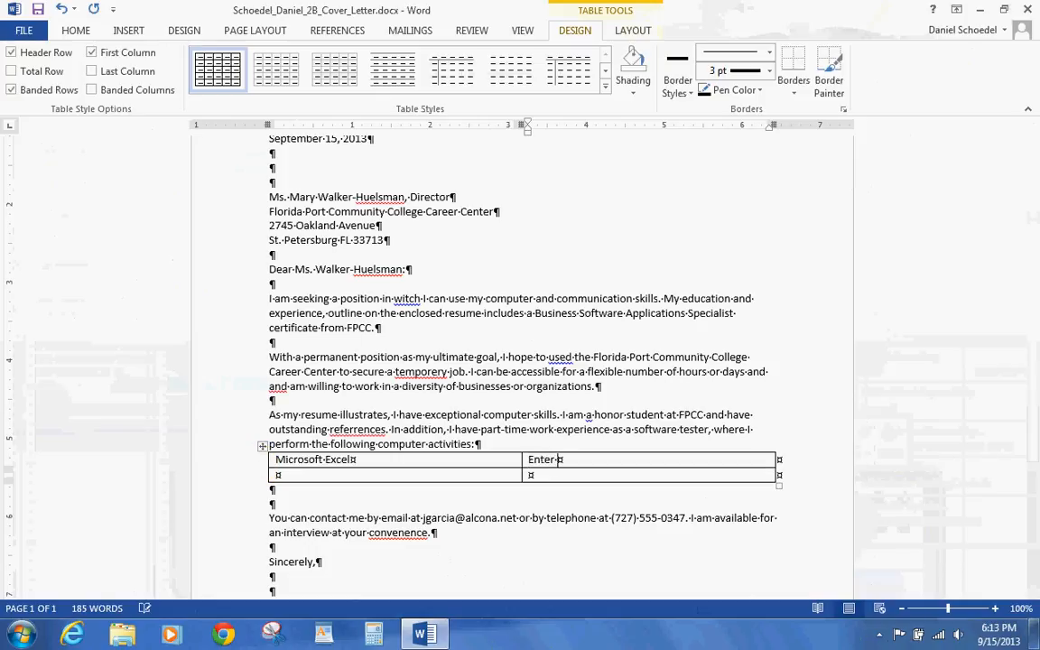
text( software test datt)
key(BackSpace)
text(es)
- Fill the second row with 'Microsoft Word' and 'Create and Mail form letters'
click(257, 464)
text(Micro)
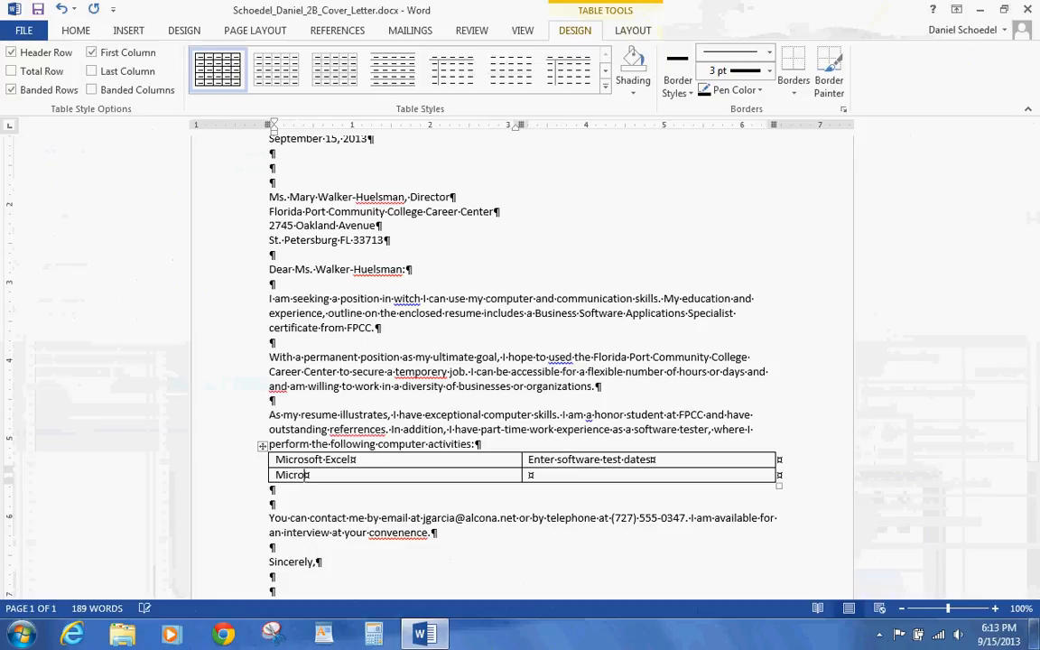
text(soft Word)
key(Tab)
text(Cr)
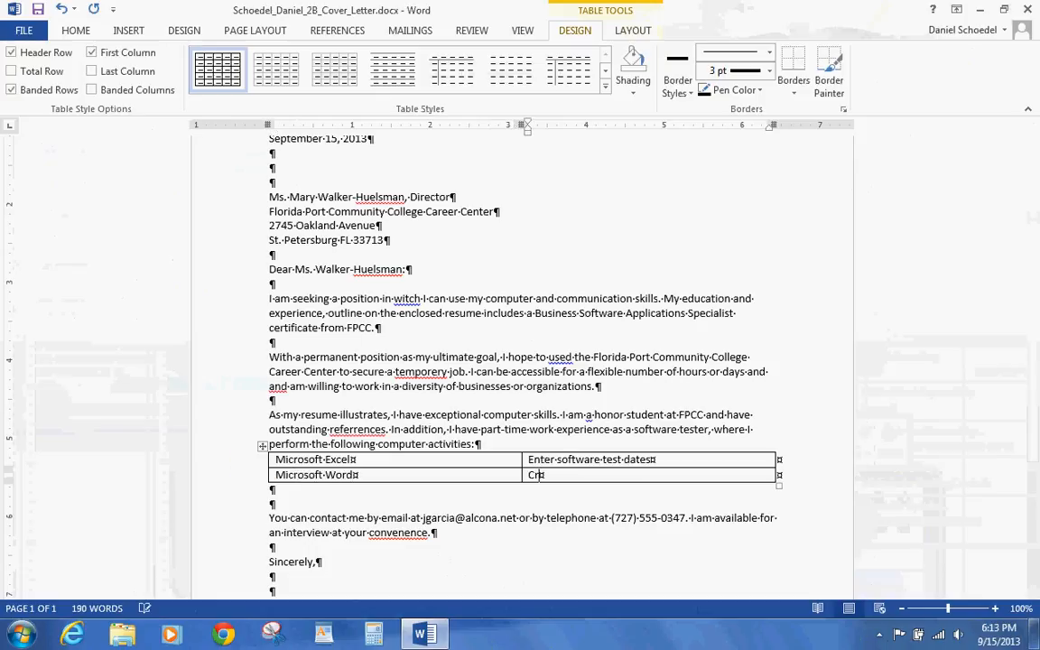
text(eate and Mail form )
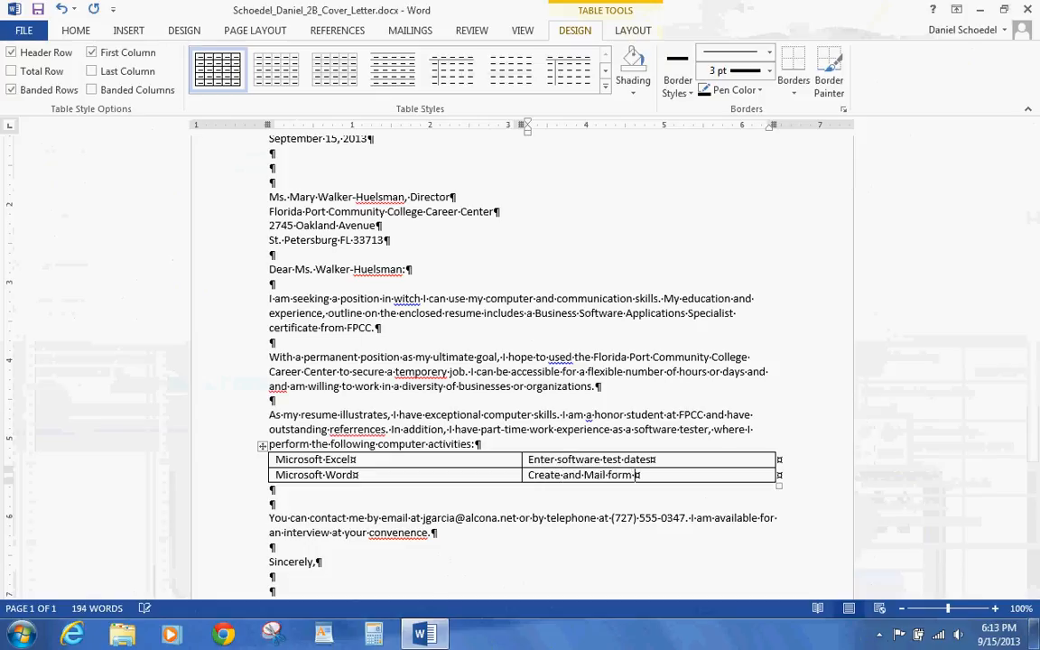
text(letters)
- AutoFit the table columns to their contents
click(262, 446)
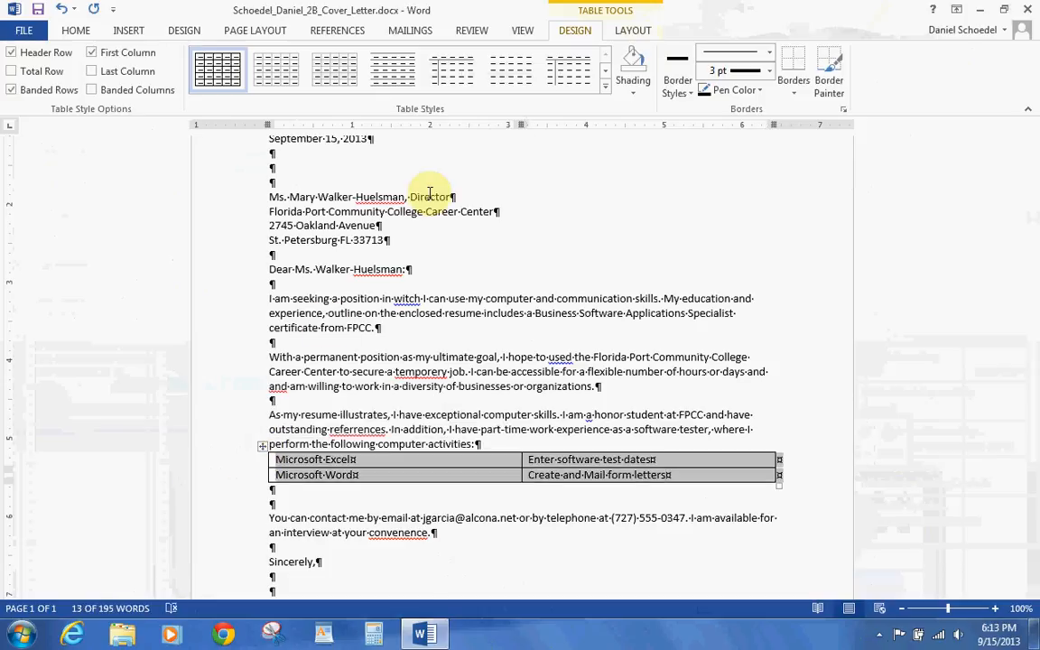
click(632, 30)
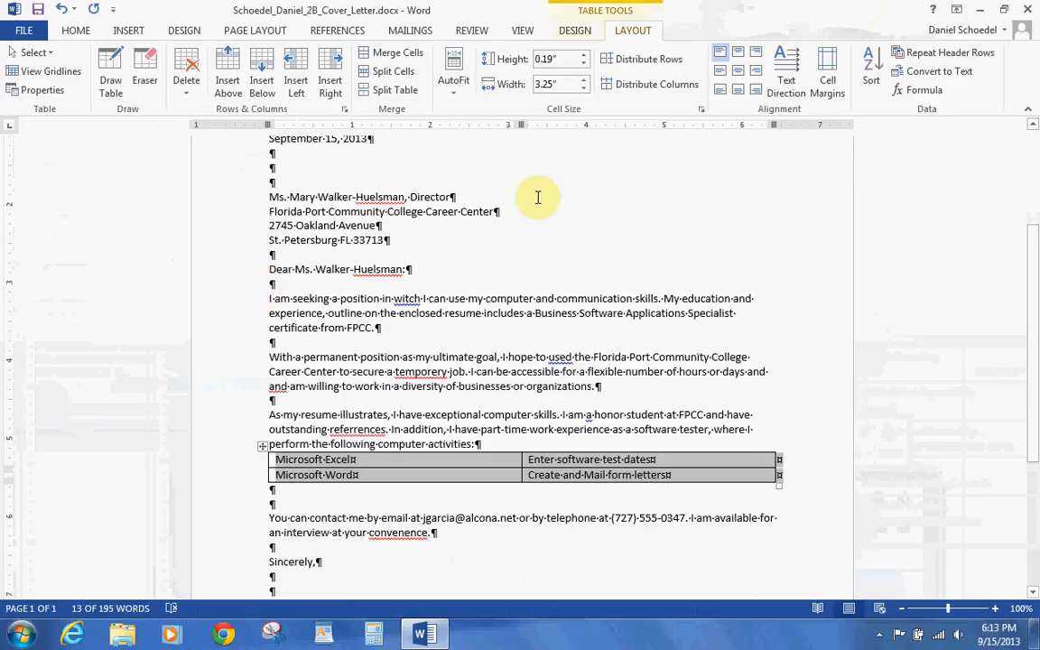
click(456, 93)
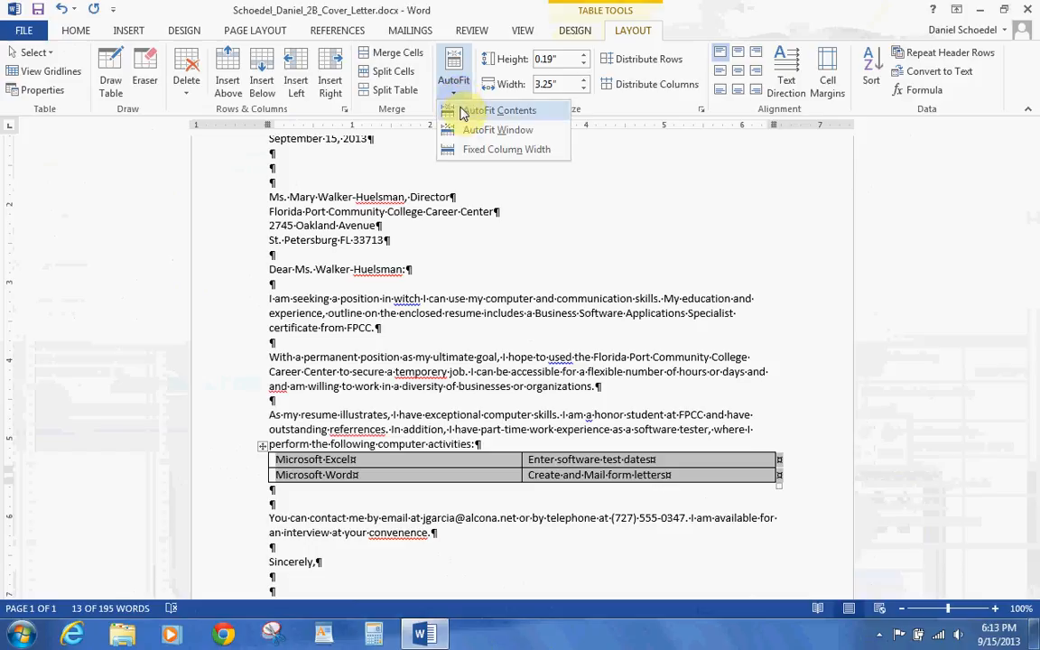
click(462, 111)
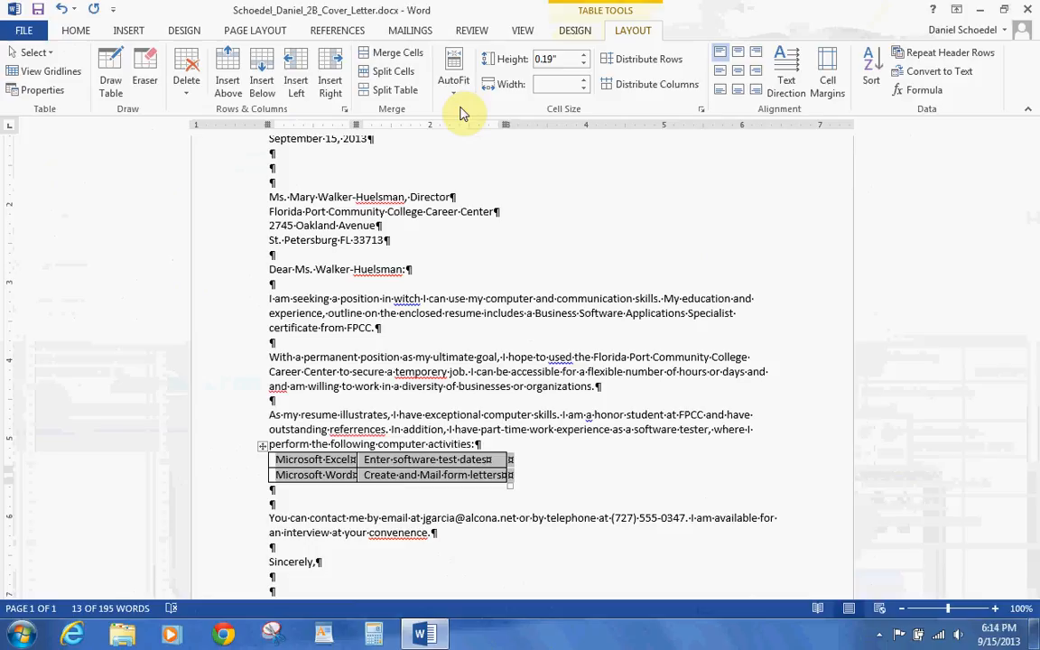
- Apply the Table Grid Light style to the table and centre it on the page
click(573, 30)
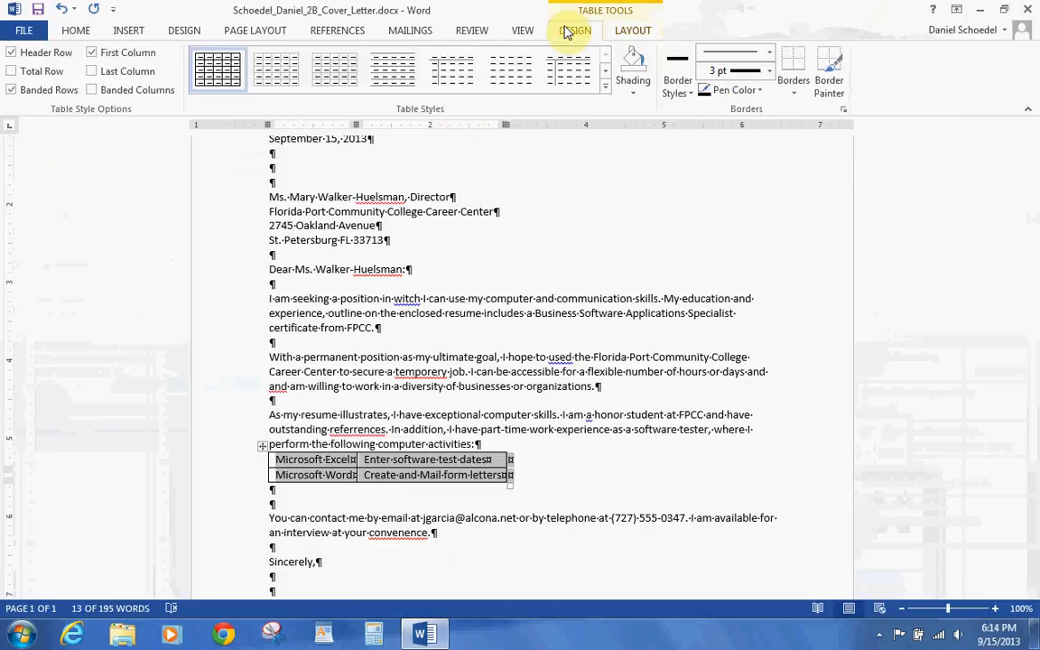
click(604, 86)
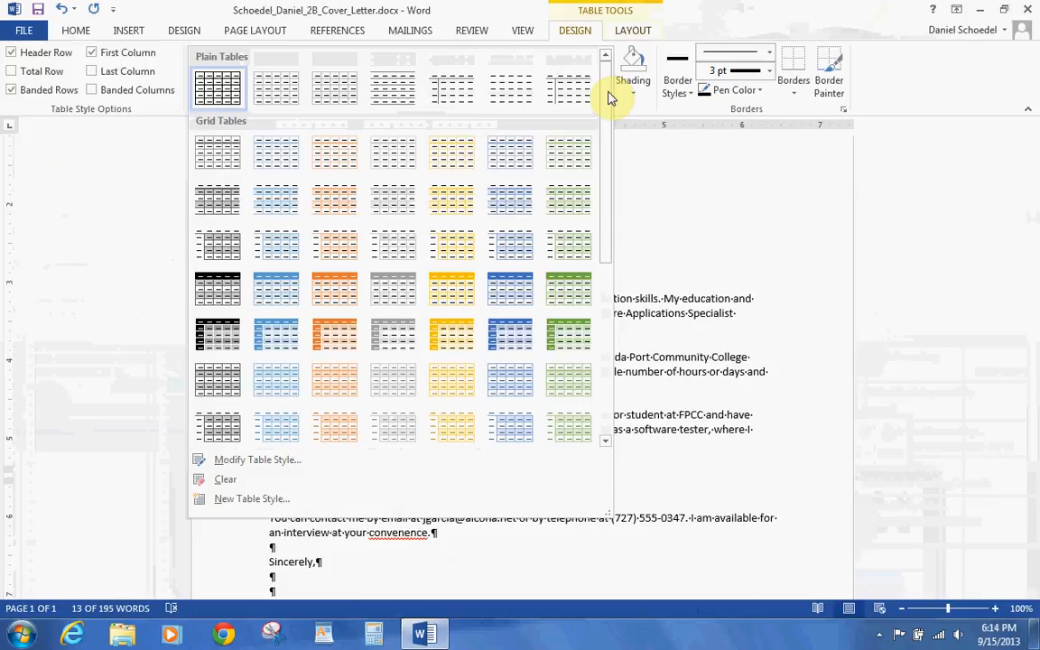
click(282, 85)
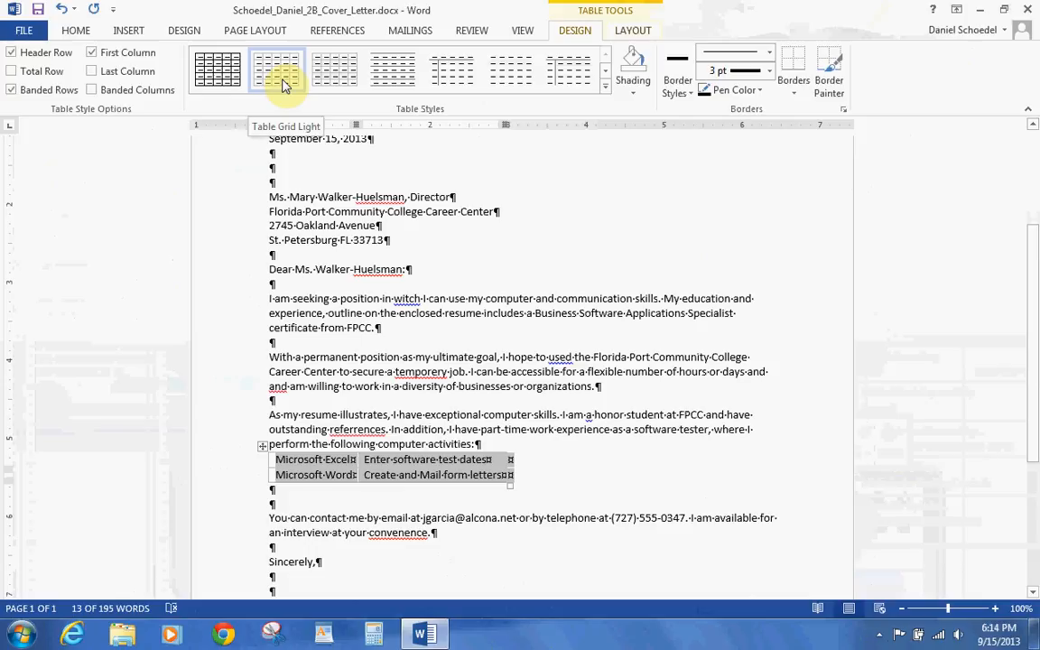
click(75, 29)
click(372, 84)
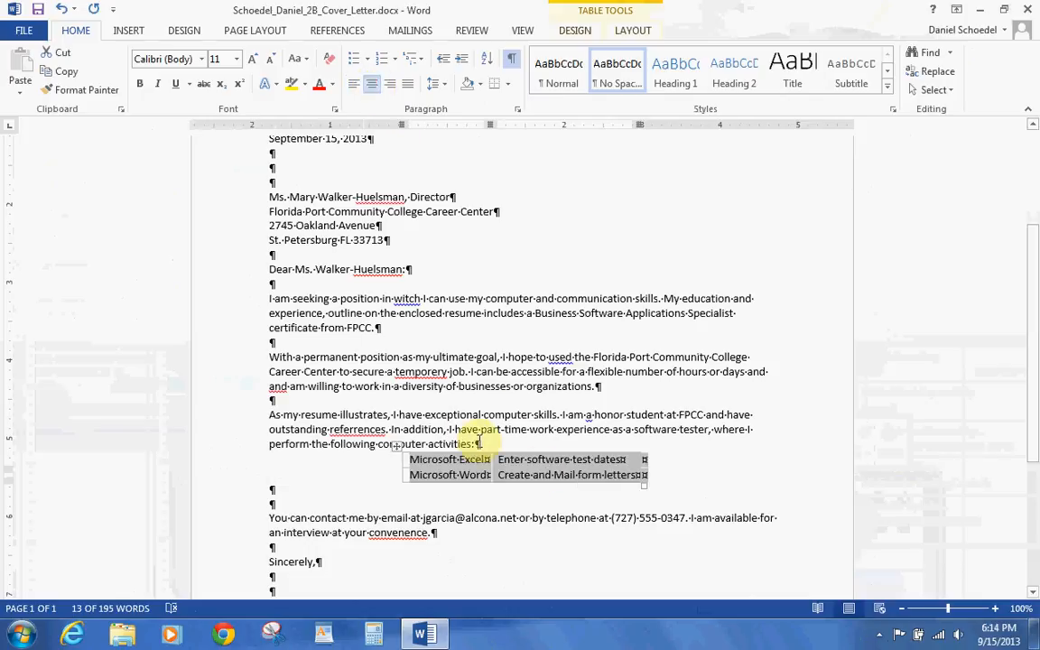
- Insert a blank line after 'activities:' above the table, delete the empty line below it, and save
click(487, 442)
key(Return)
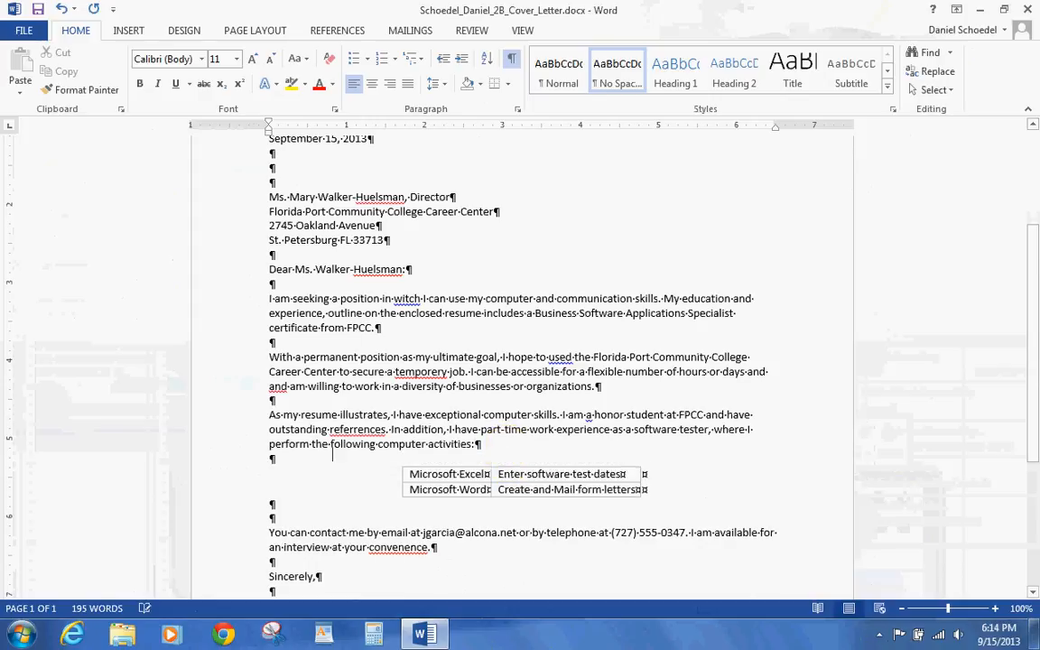
key(Delete)
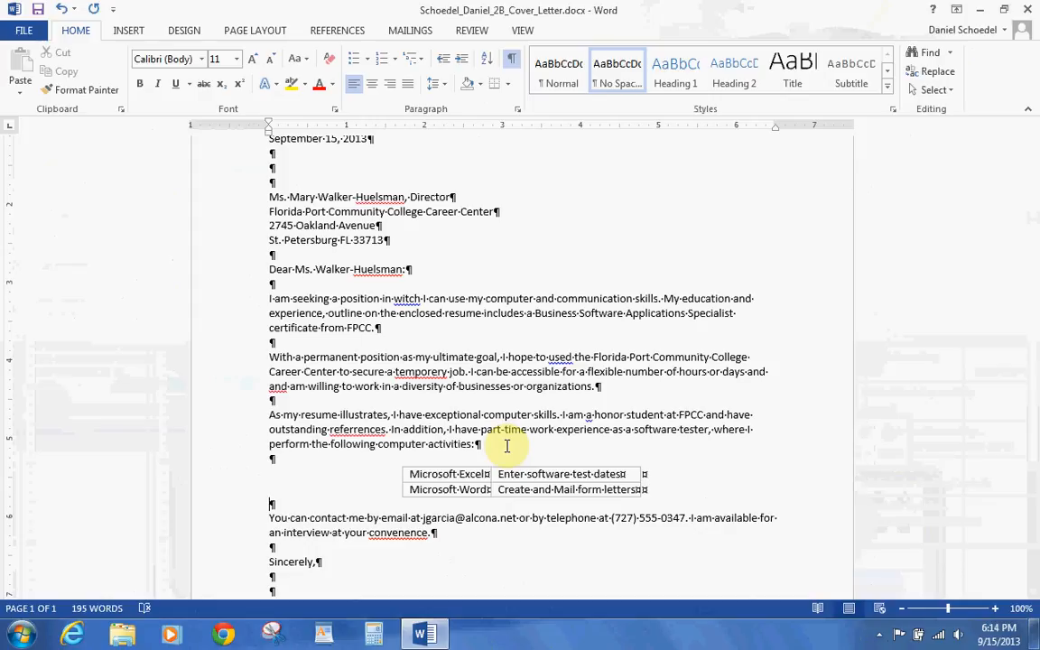
click(37, 13)
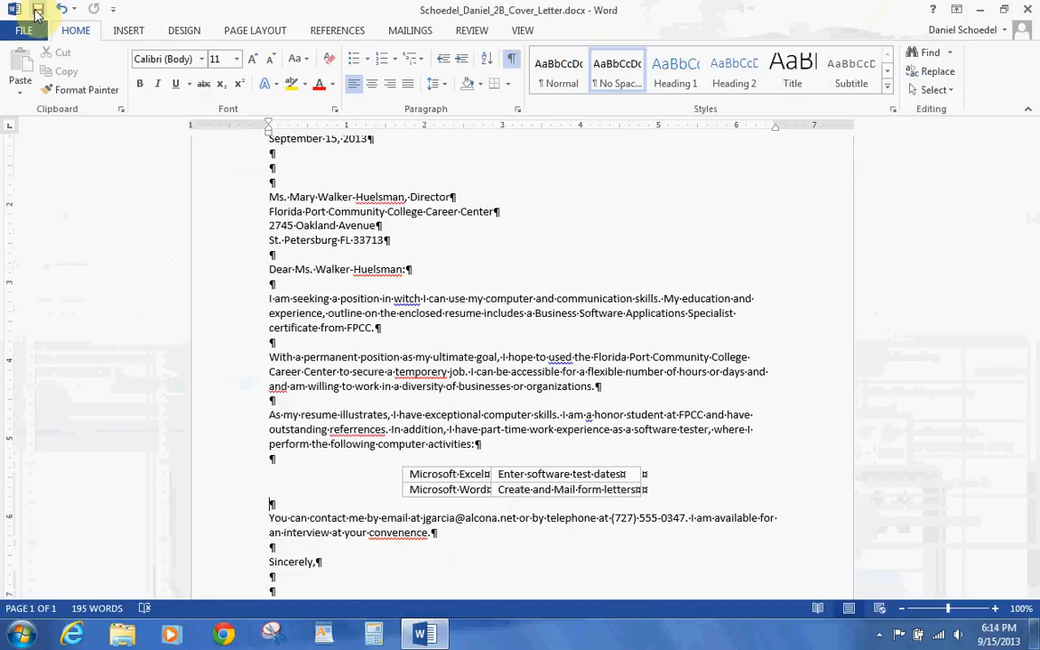
- Run Spelling & Grammar: witch→which, used→use, temporery→temporary everywhere, and delete the repeated 'and'
click(469, 32)
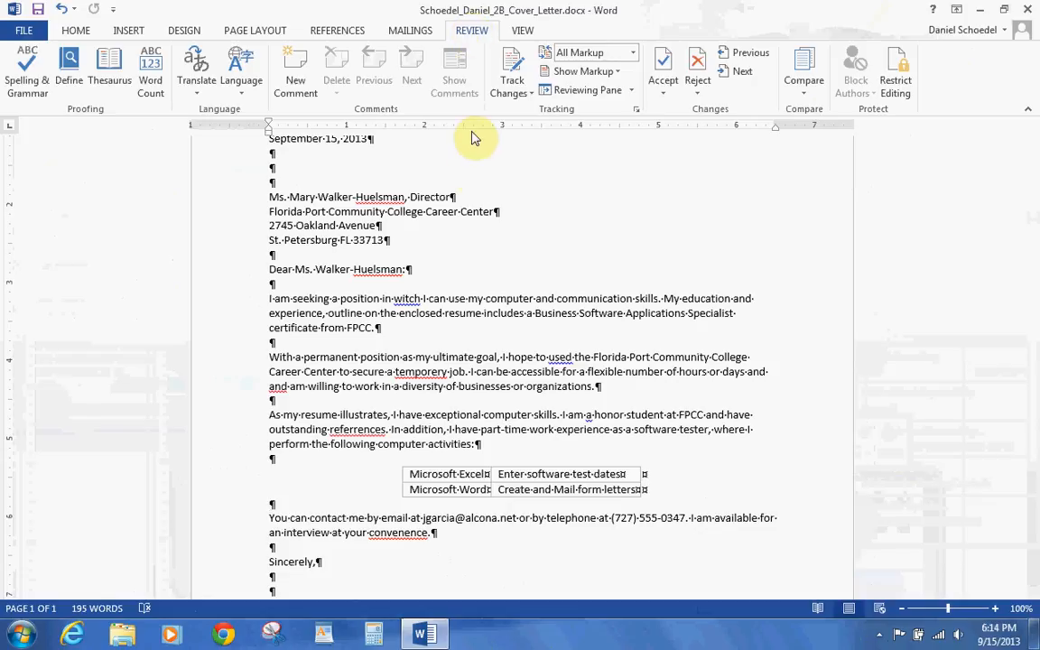
right_click(398, 301)
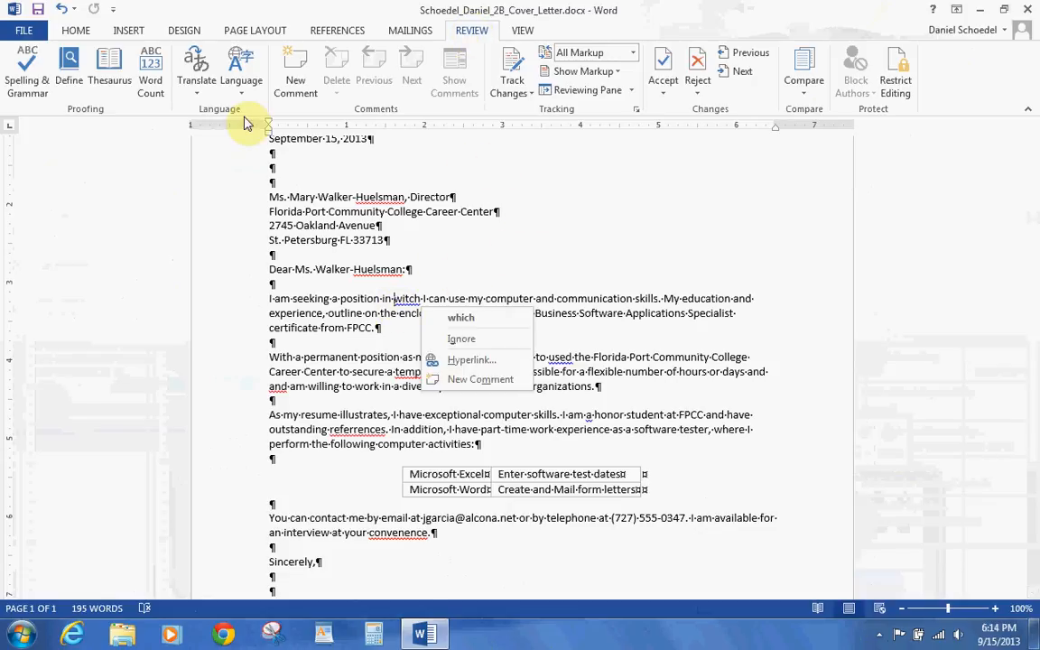
click(32, 77)
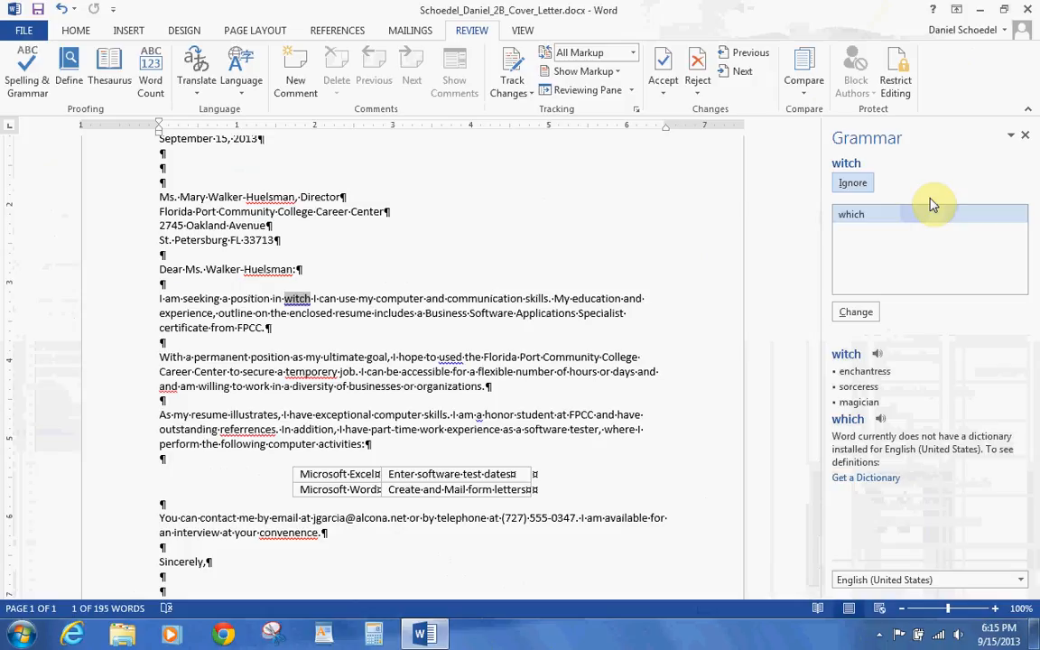
click(855, 313)
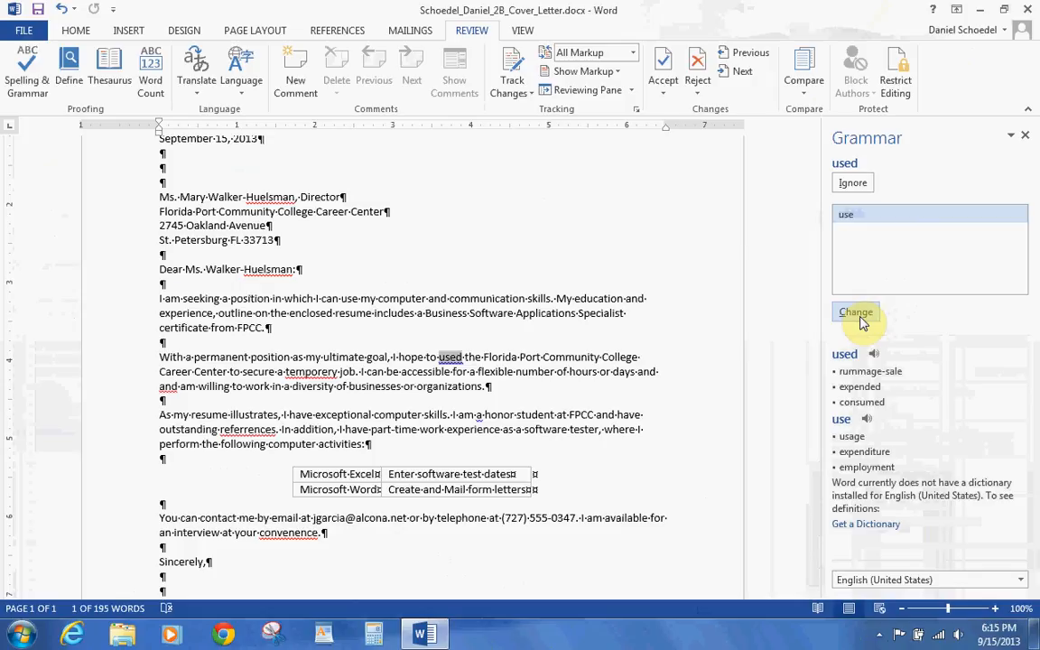
click(858, 313)
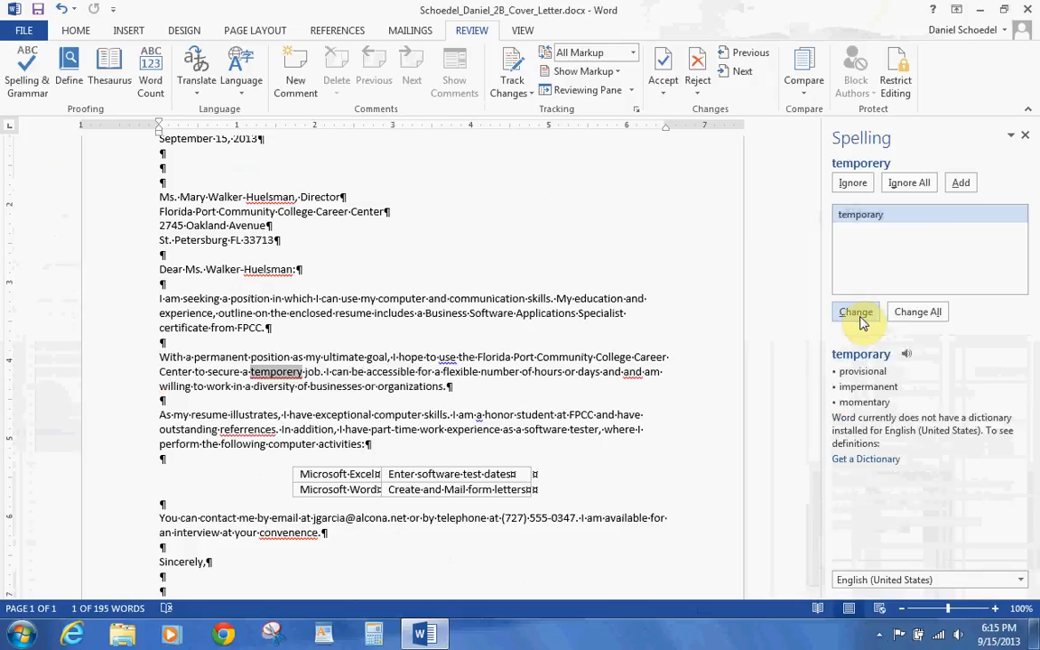
click(905, 313)
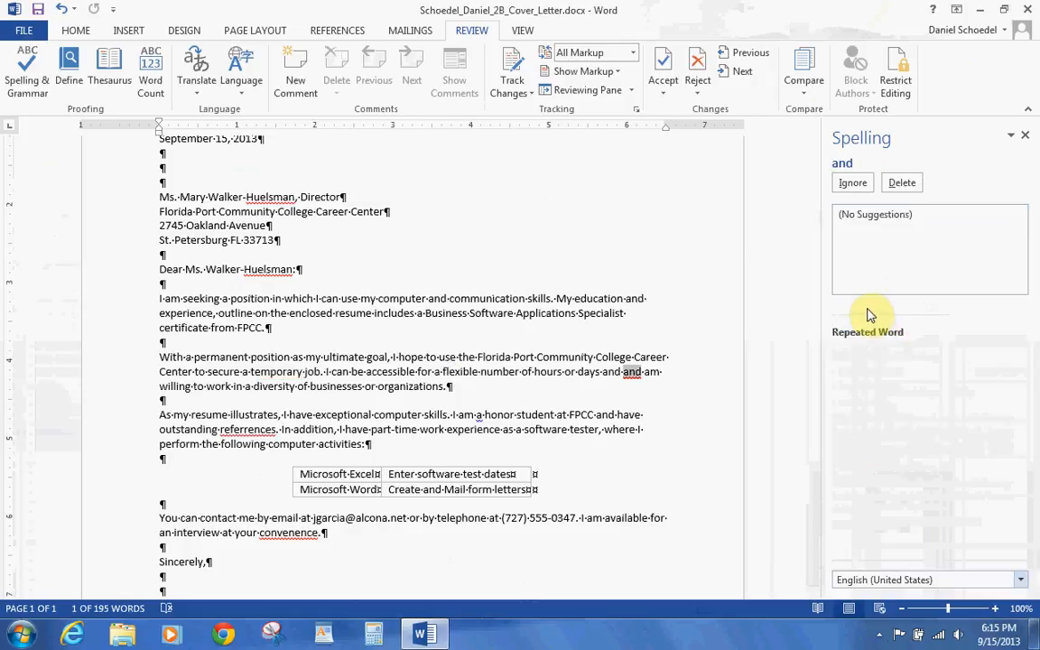
click(906, 198)
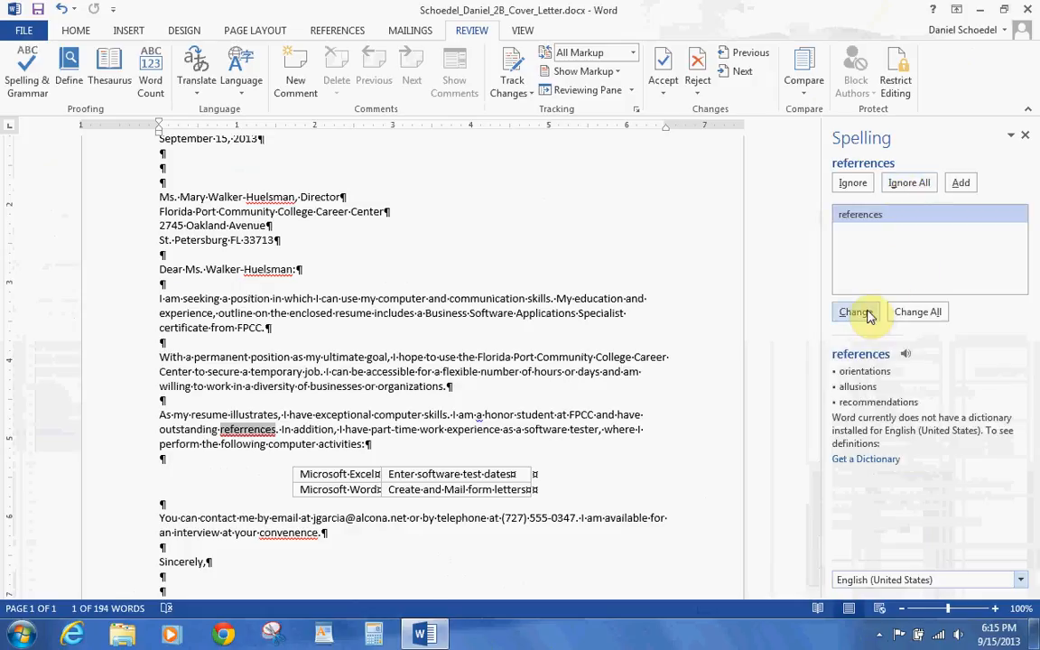
- Fix refferences→references, 'a honor'→'an honor', convenence→convenience, add the recipient's surname to the dictionary, and save
click(855, 312)
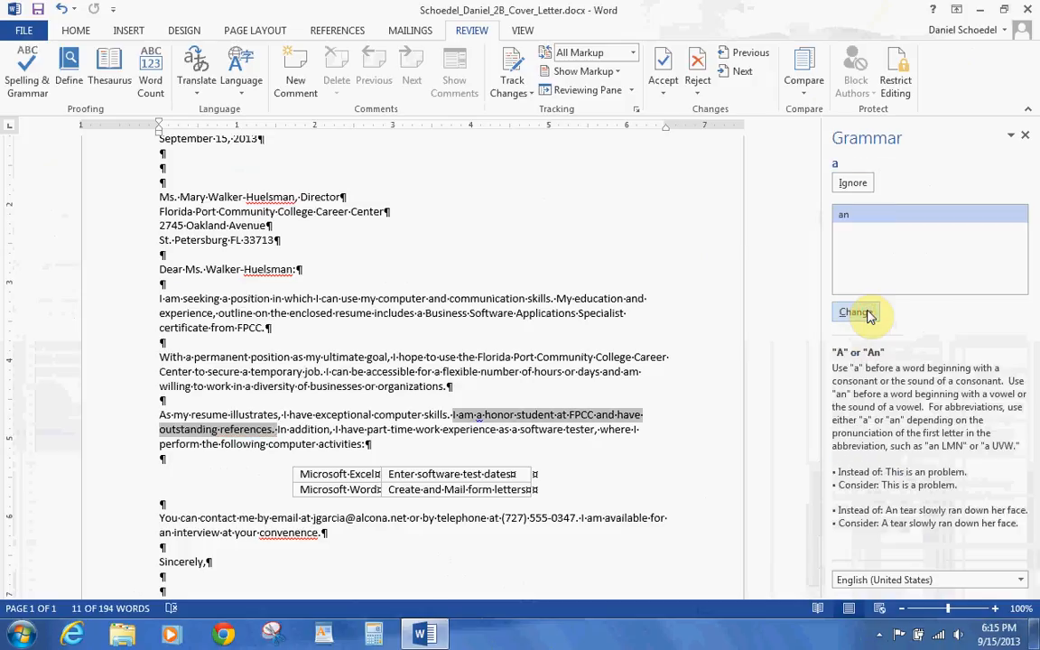
click(855, 312)
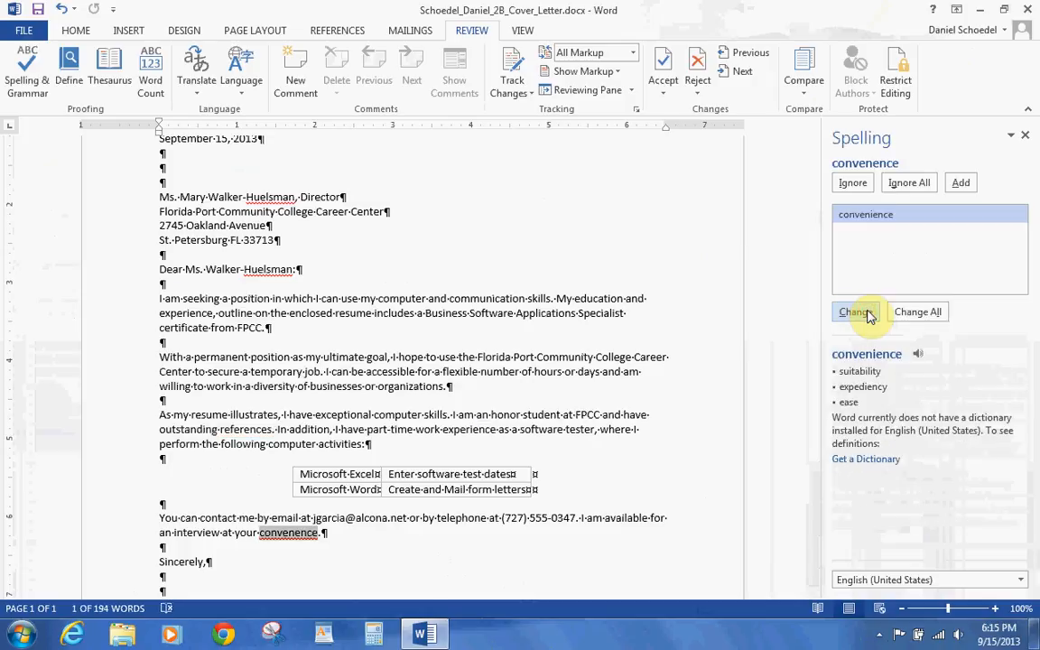
click(856, 311)
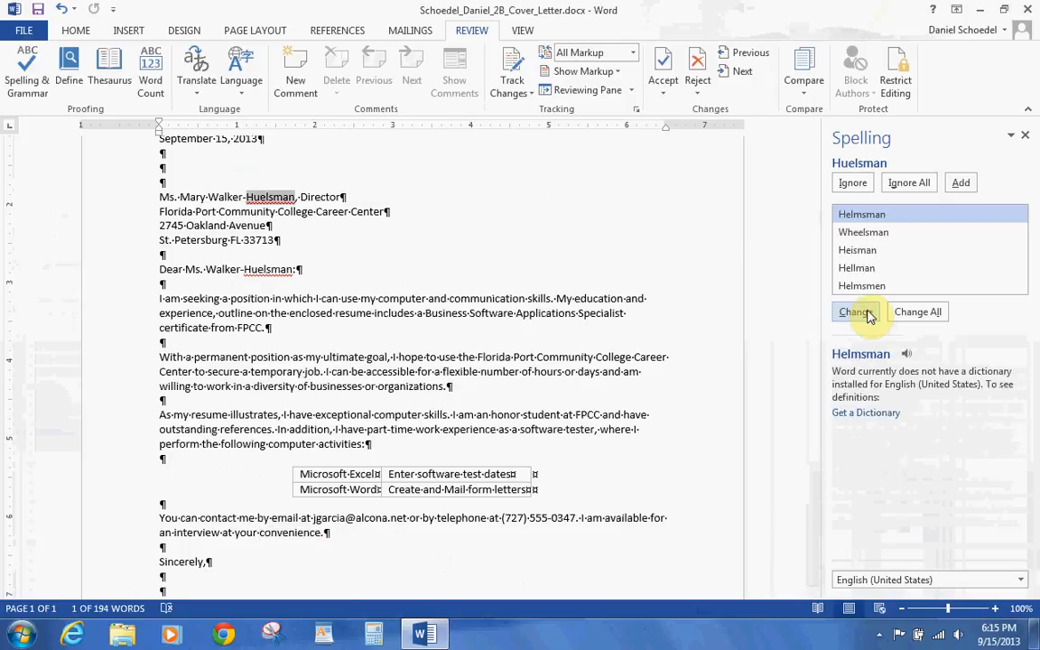
click(962, 192)
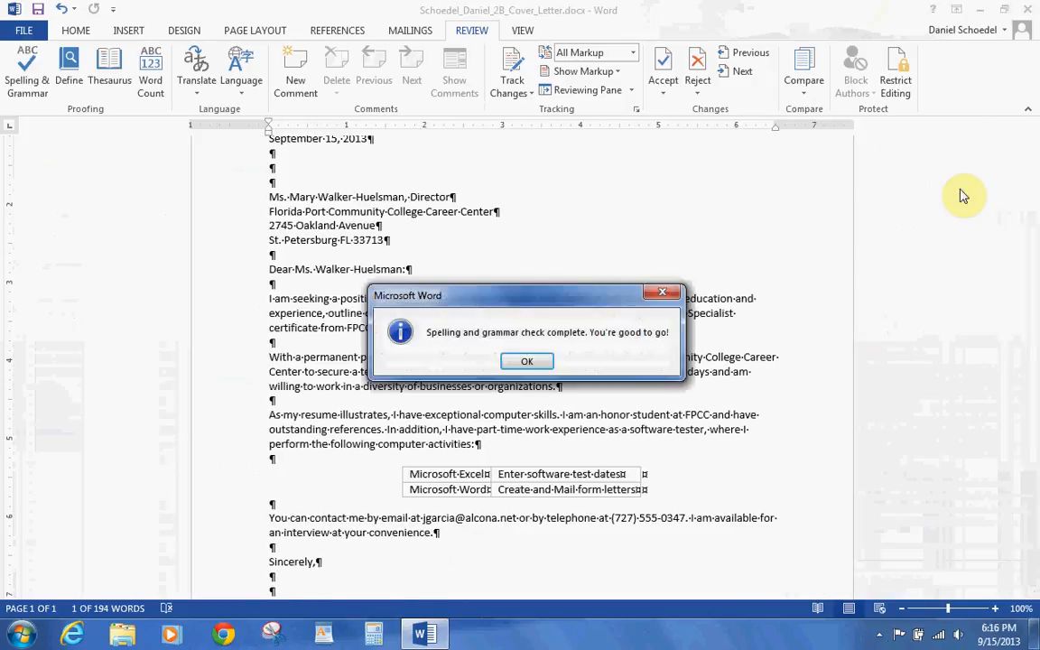
click(527, 362)
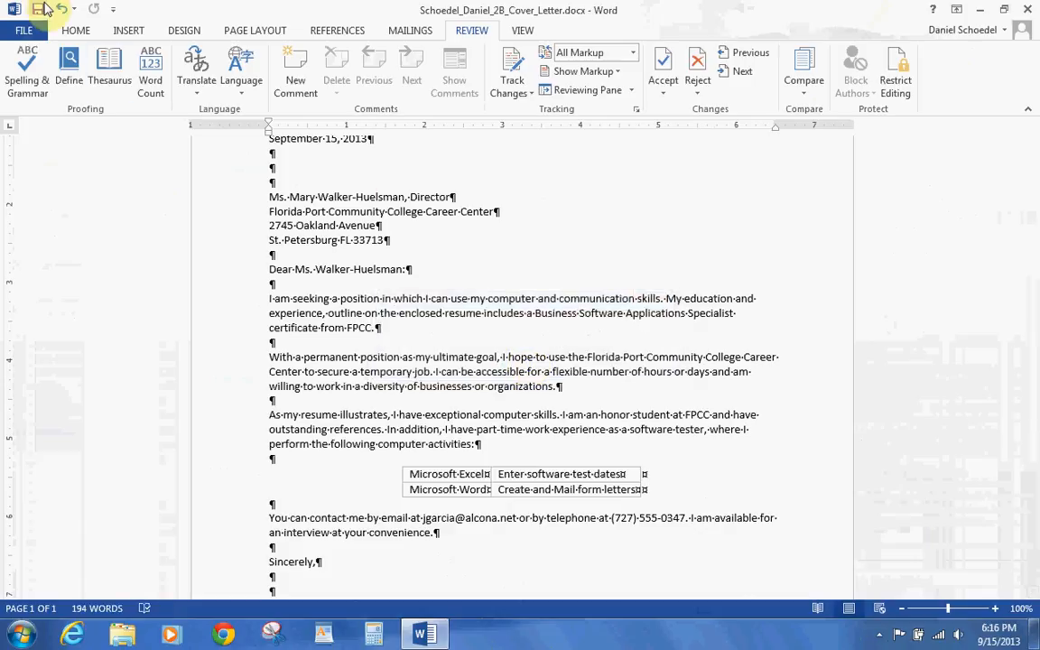
click(41, 9)
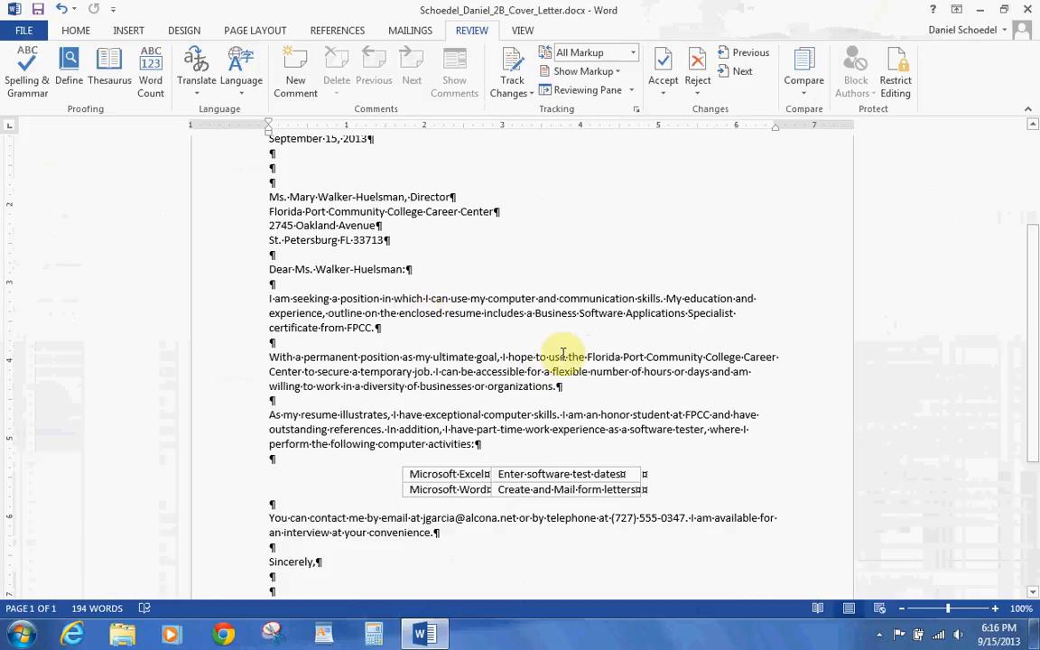
- Use the Thesaurus to replace 'diversity' with 'variety', so it reads 'a variety of businesses or organizations'
double_click(383, 386)
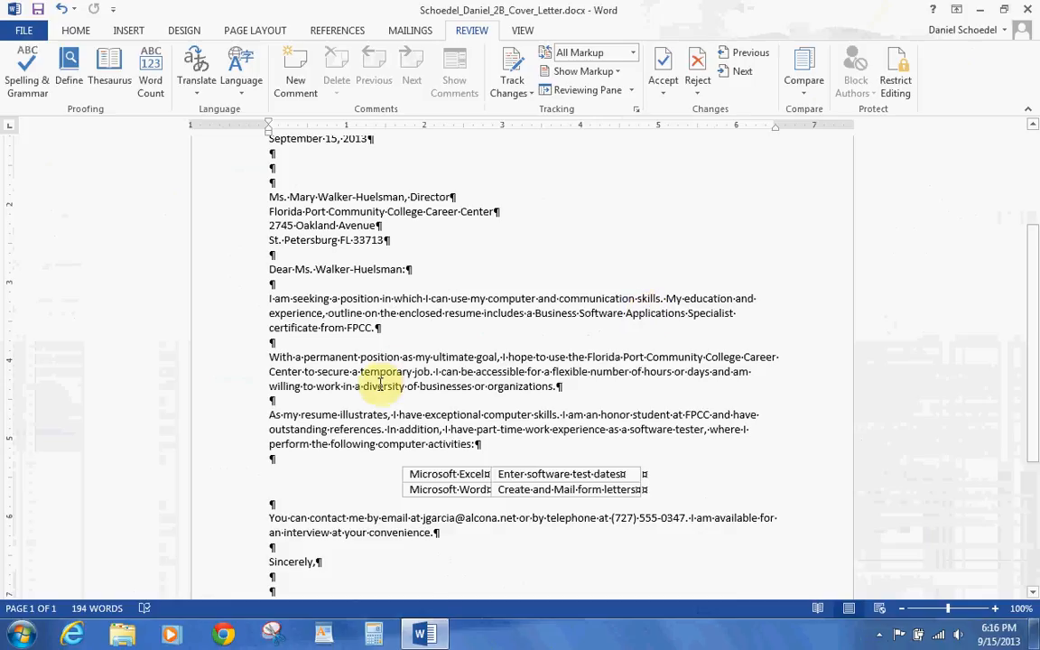
click(109, 71)
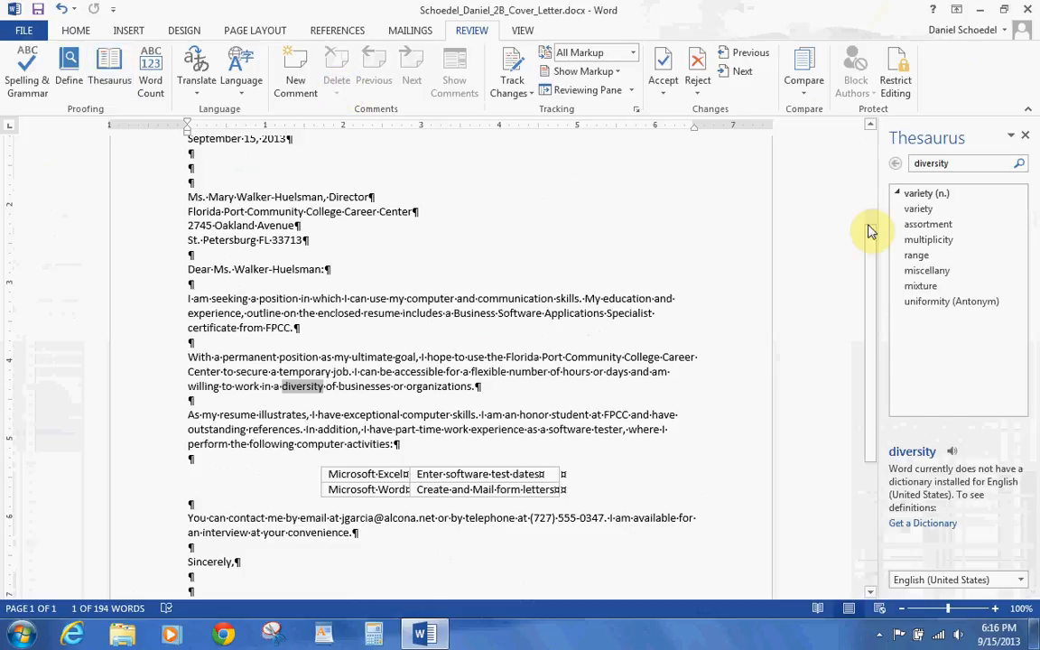
click(1017, 209)
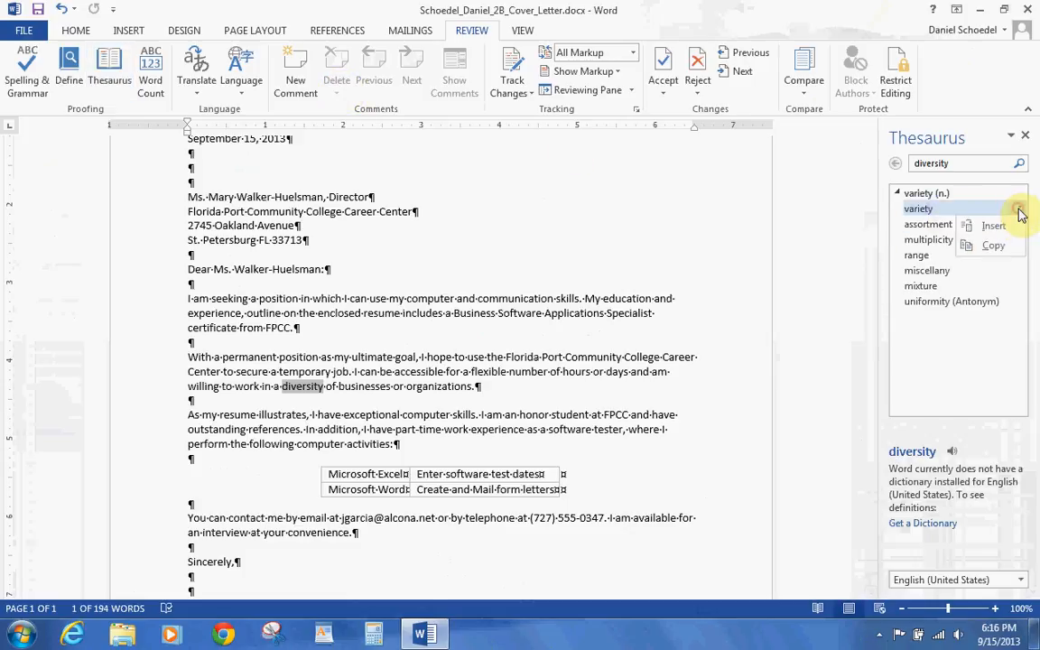
click(992, 226)
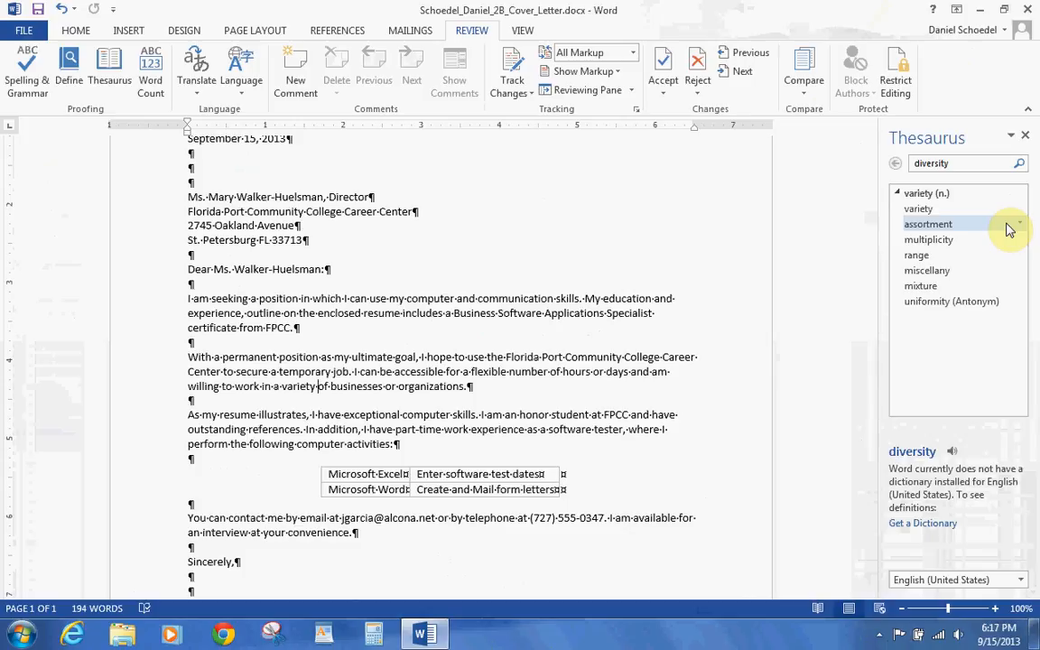
click(1025, 136)
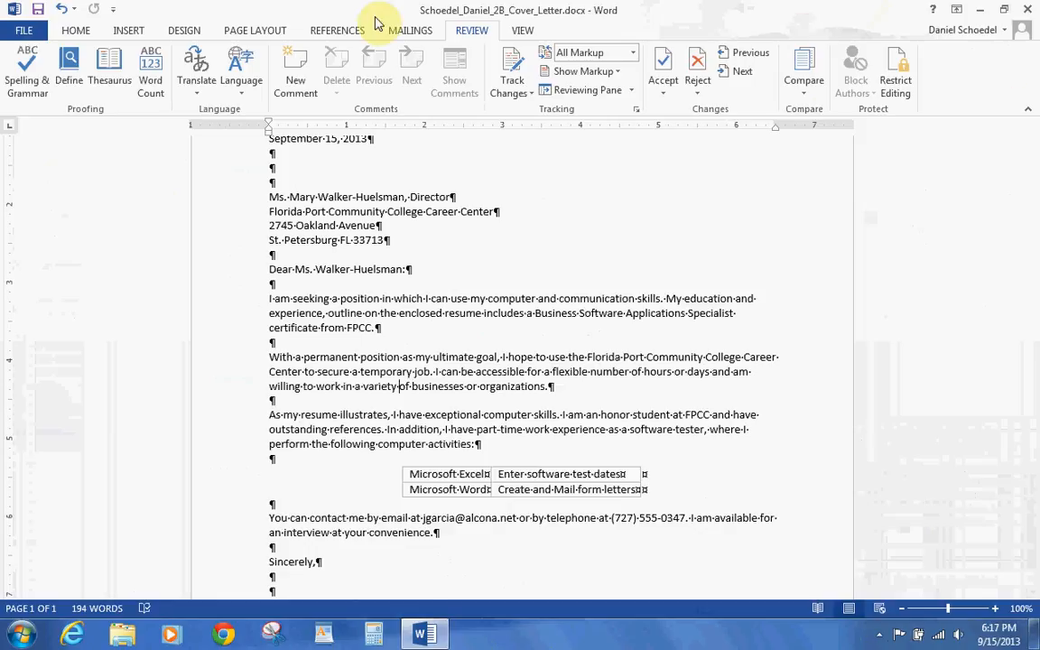
- Search the document for 'excellent' in the Navigation pane
click(82, 30)
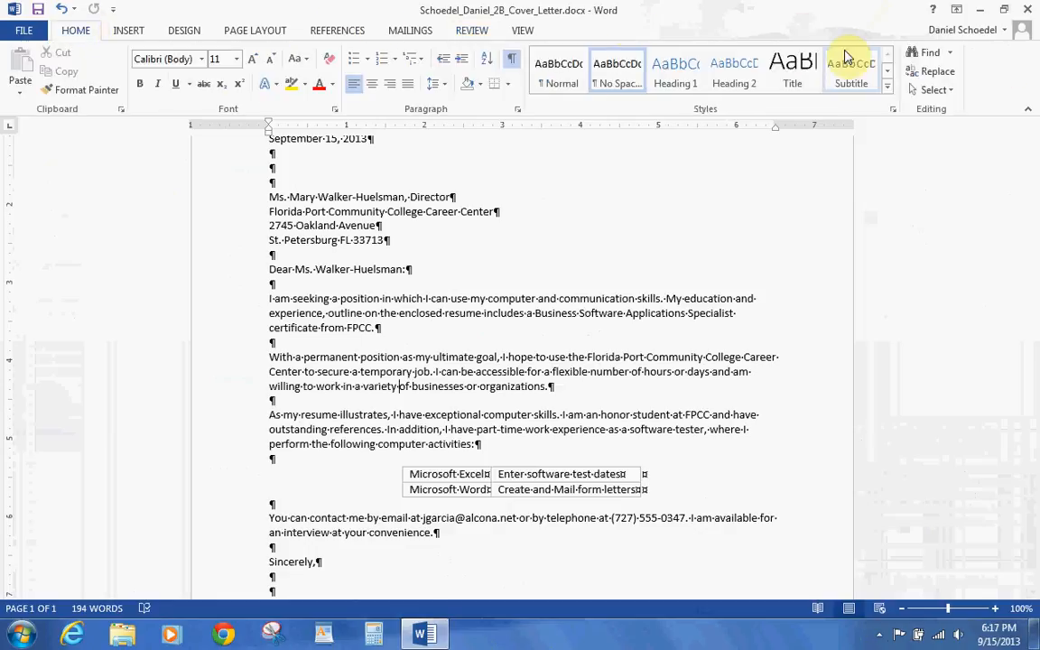
click(949, 54)
click(951, 73)
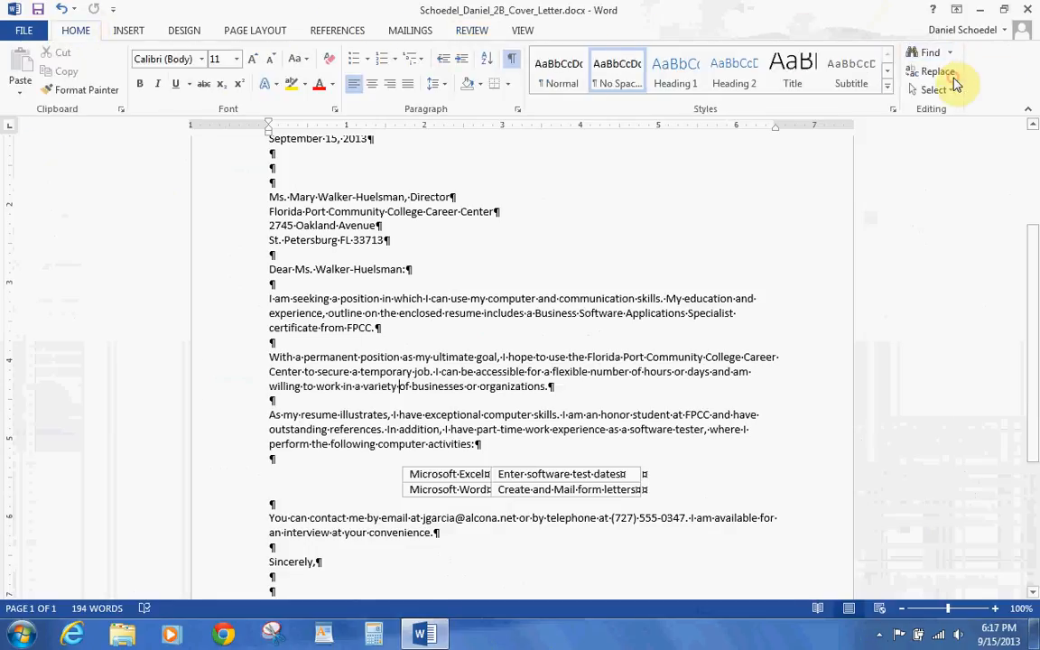
text(excellent)
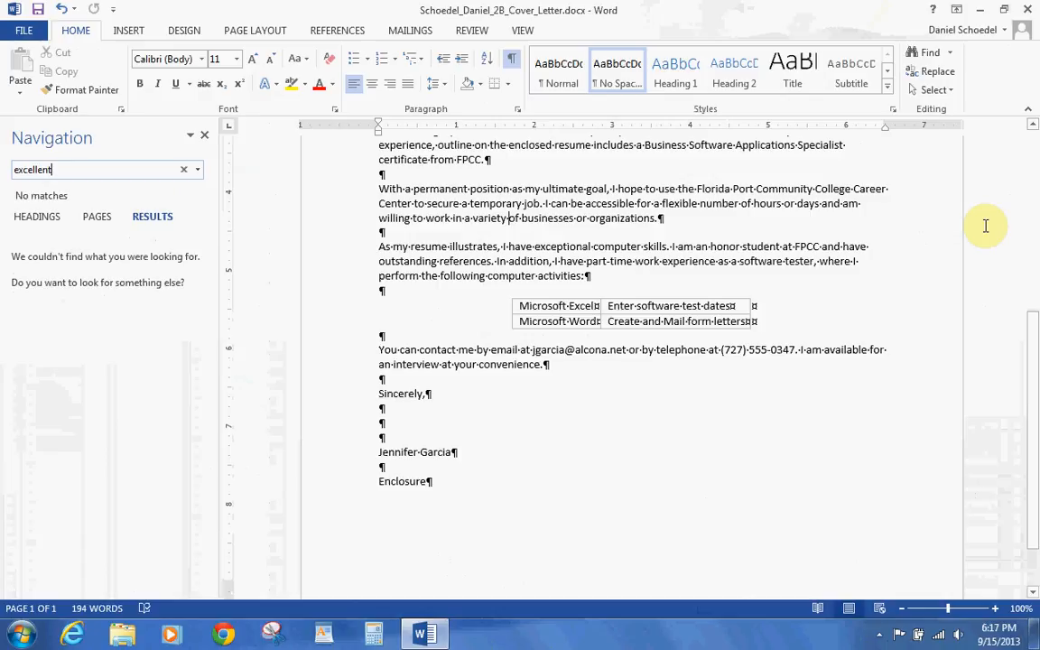
key(BackSpace)
key(BackSpace)
key(BackSpace)
key(BackSpace)
key(BackSpace)
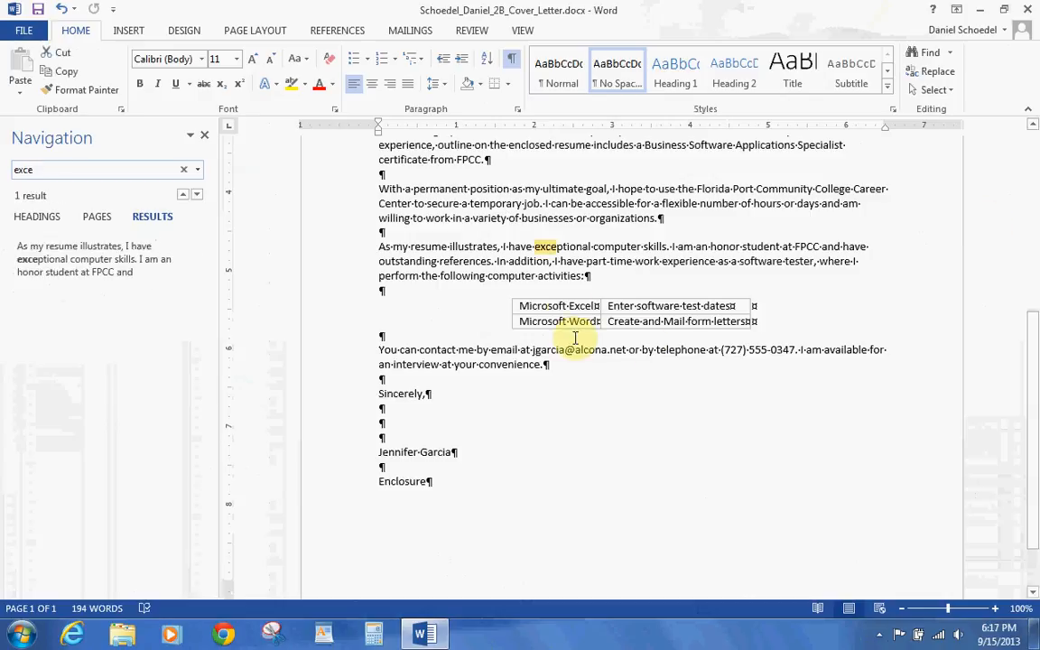
- Replace 'exceptional' with the synonym 'excellent' from the right-click menu and close the search pane
right_click(568, 246)
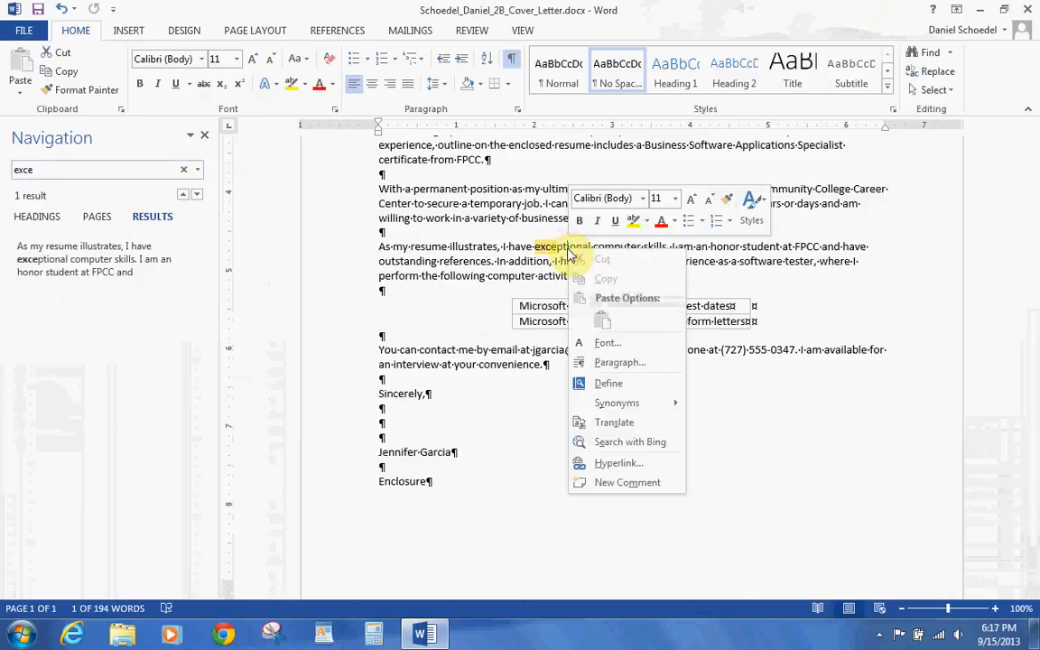
mouse_move(626, 408)
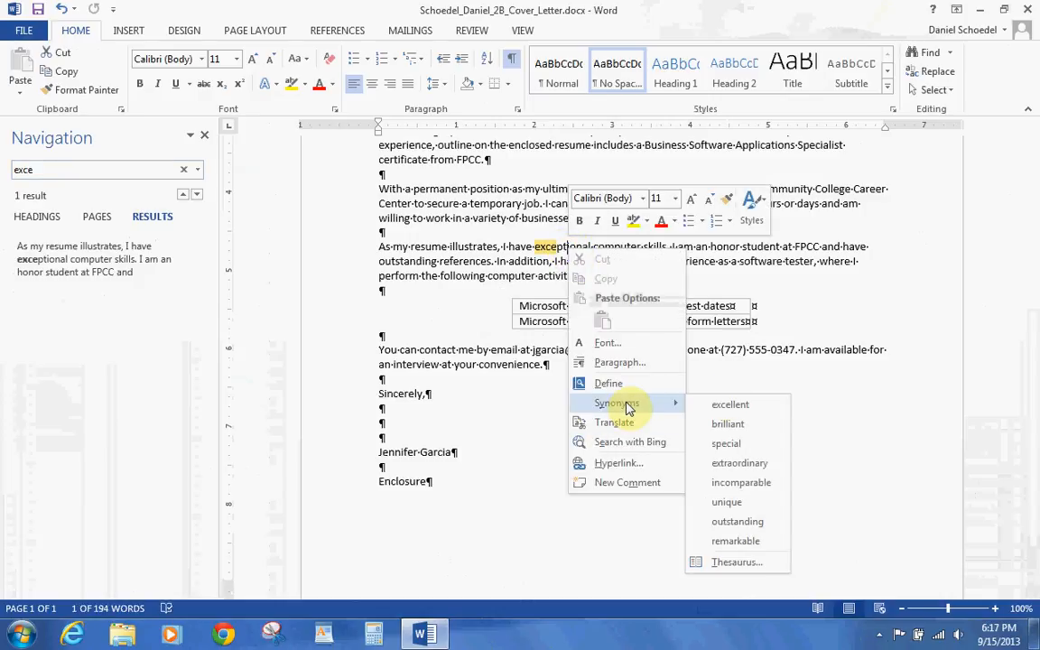
click(733, 405)
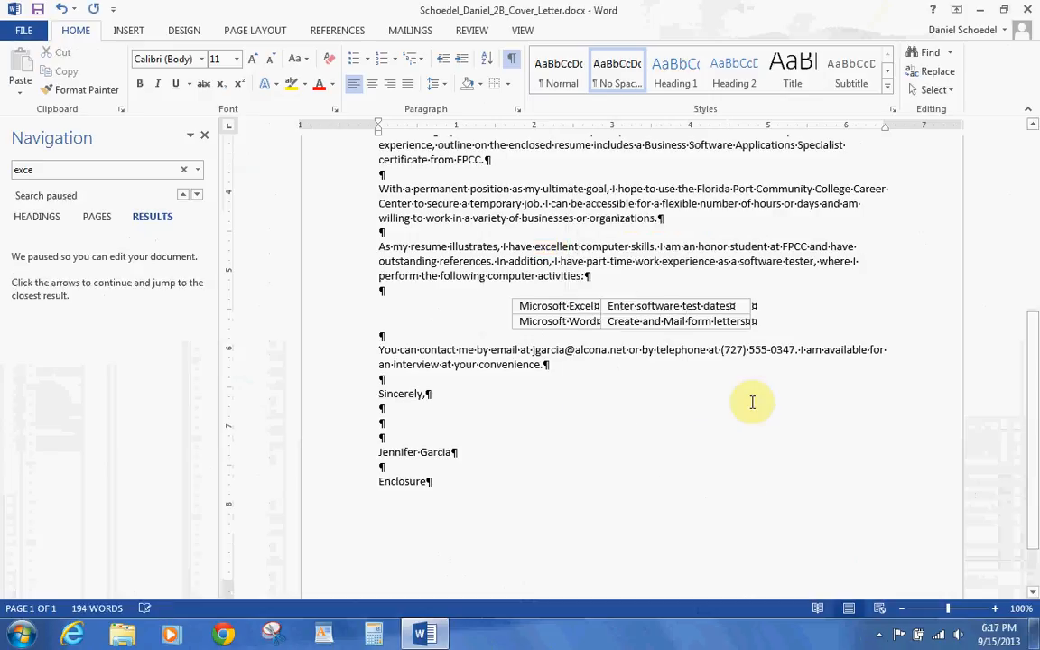
click(200, 136)
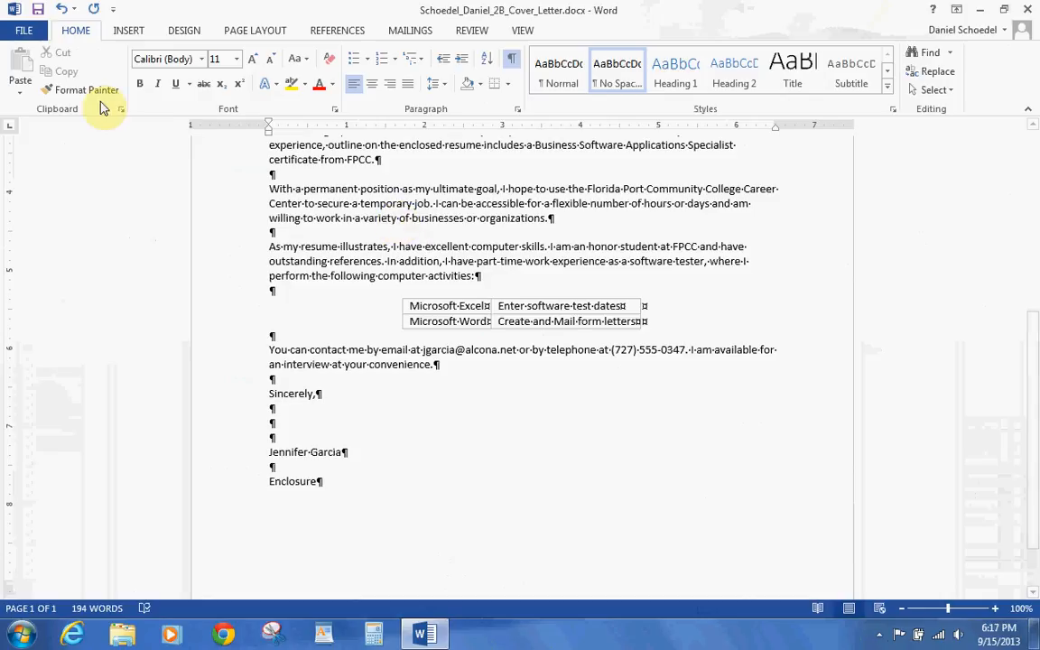
- Save the letter and set the document Subject property to 'cover letter'
click(37, 9)
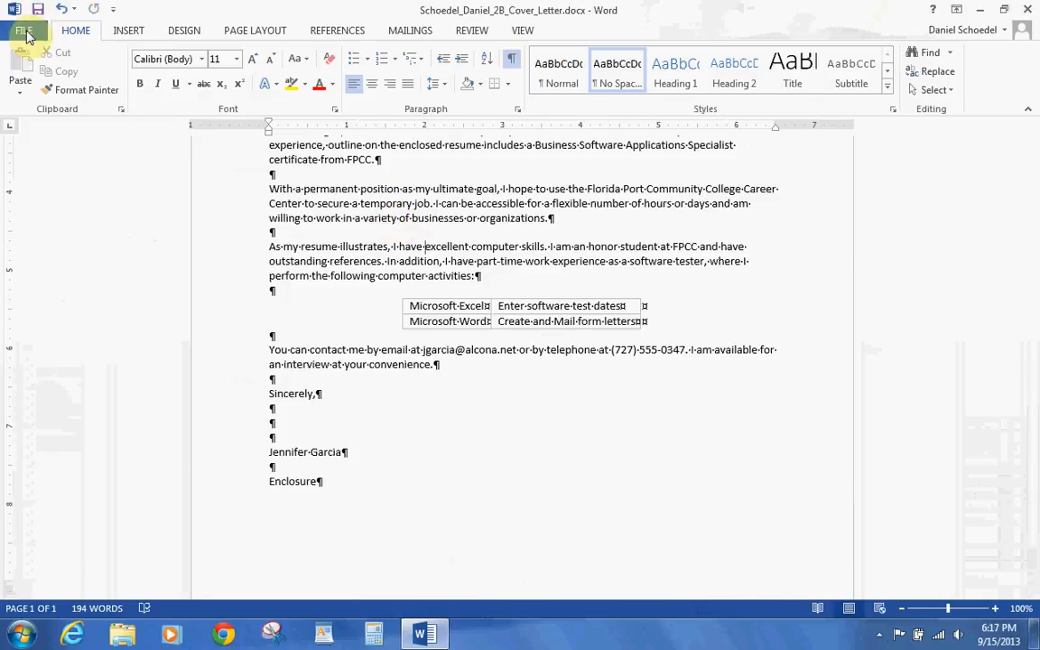
click(28, 30)
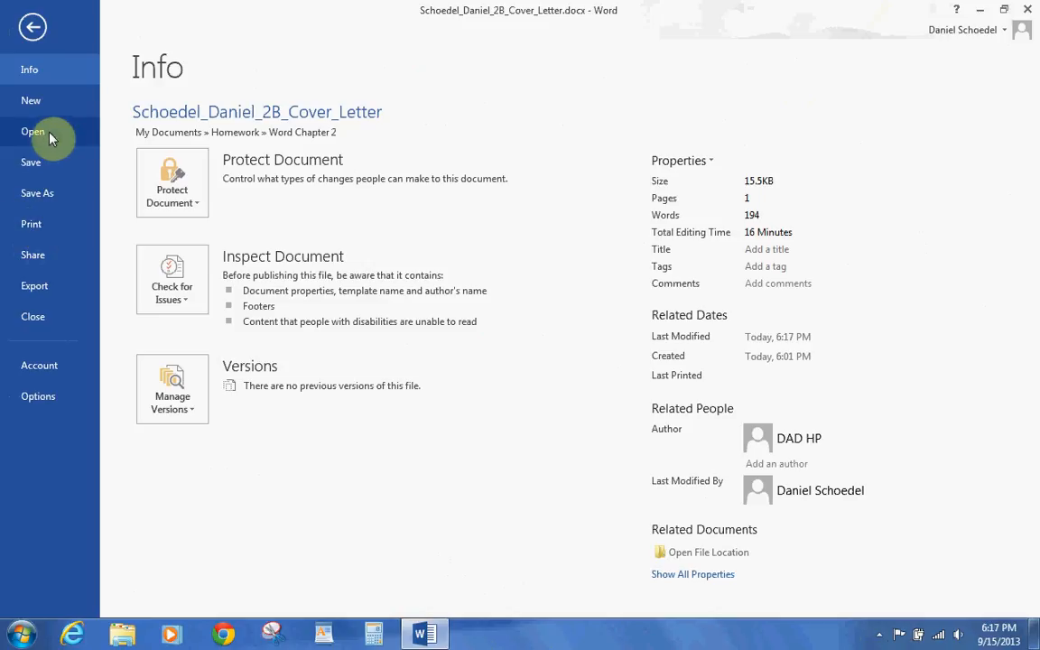
click(706, 162)
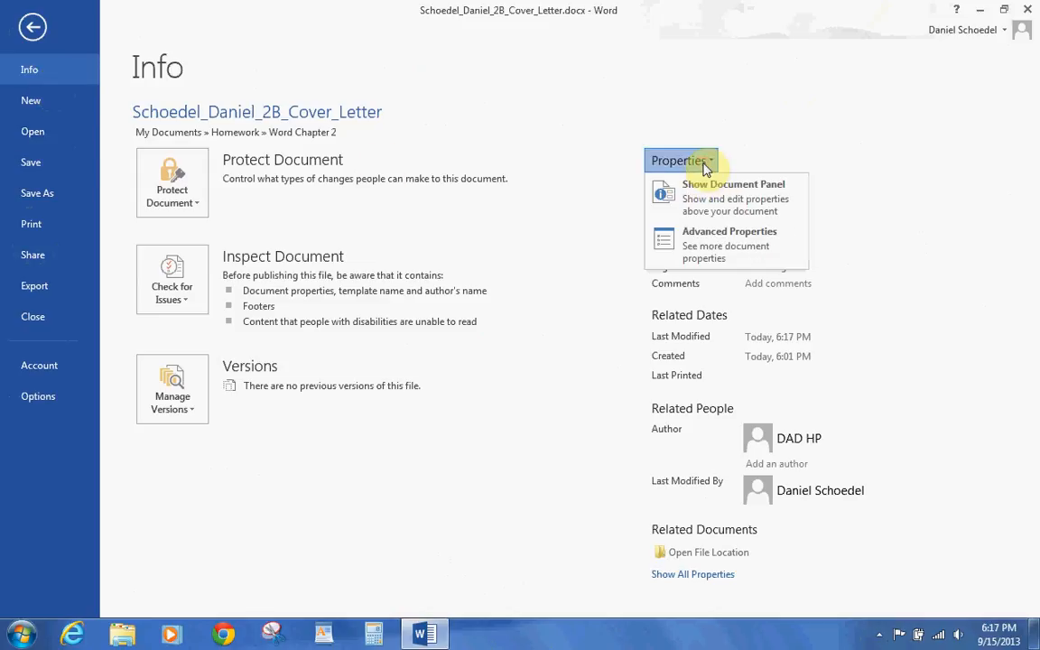
click(701, 199)
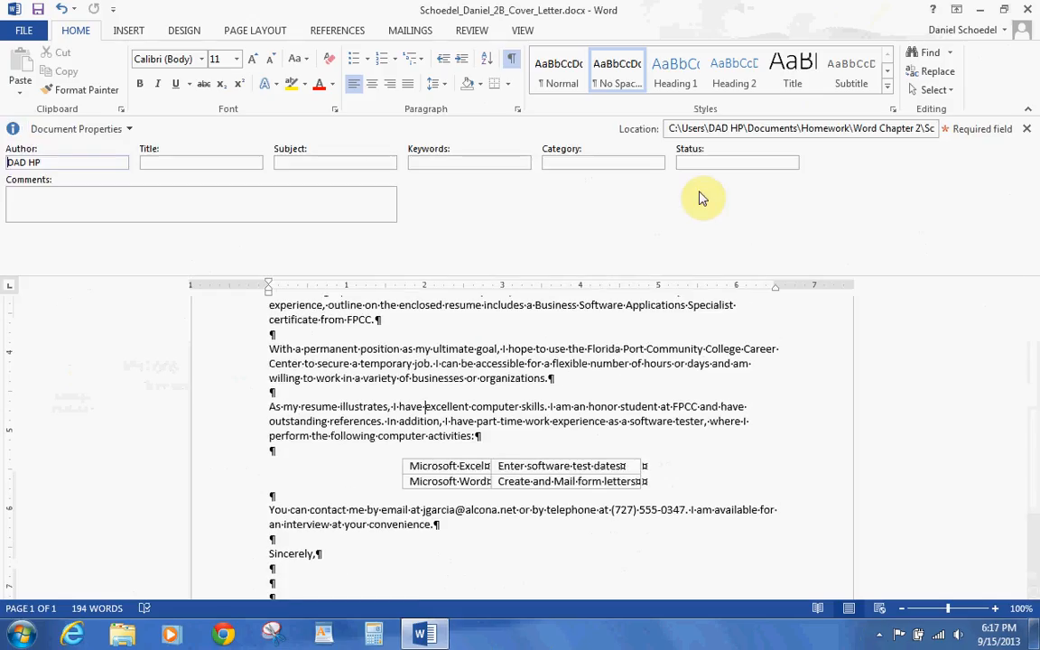
click(367, 156)
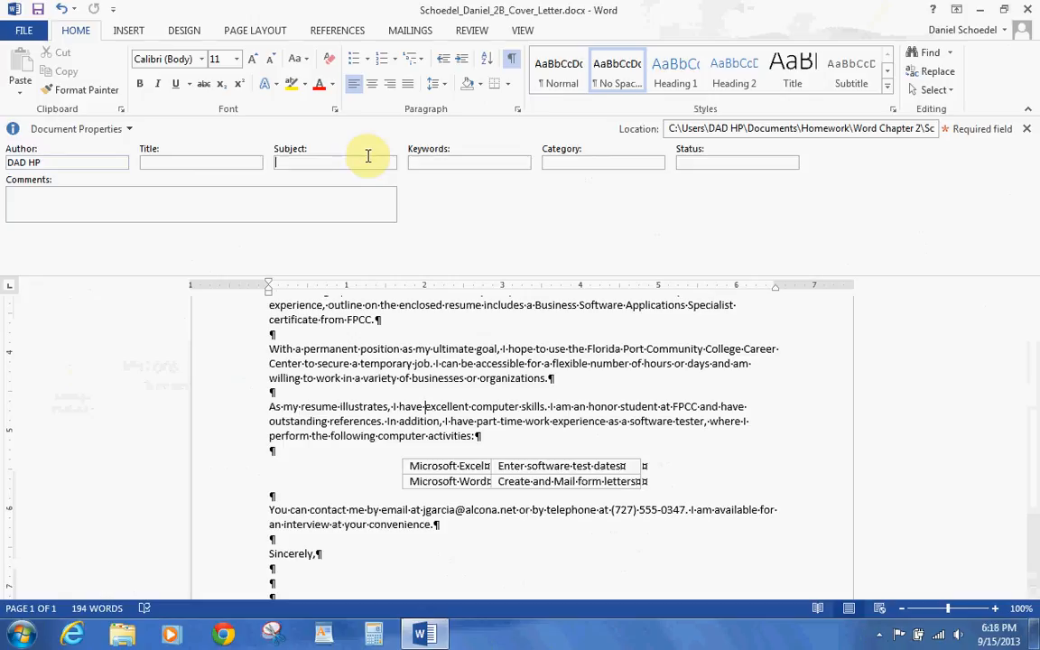
text(cover letter)
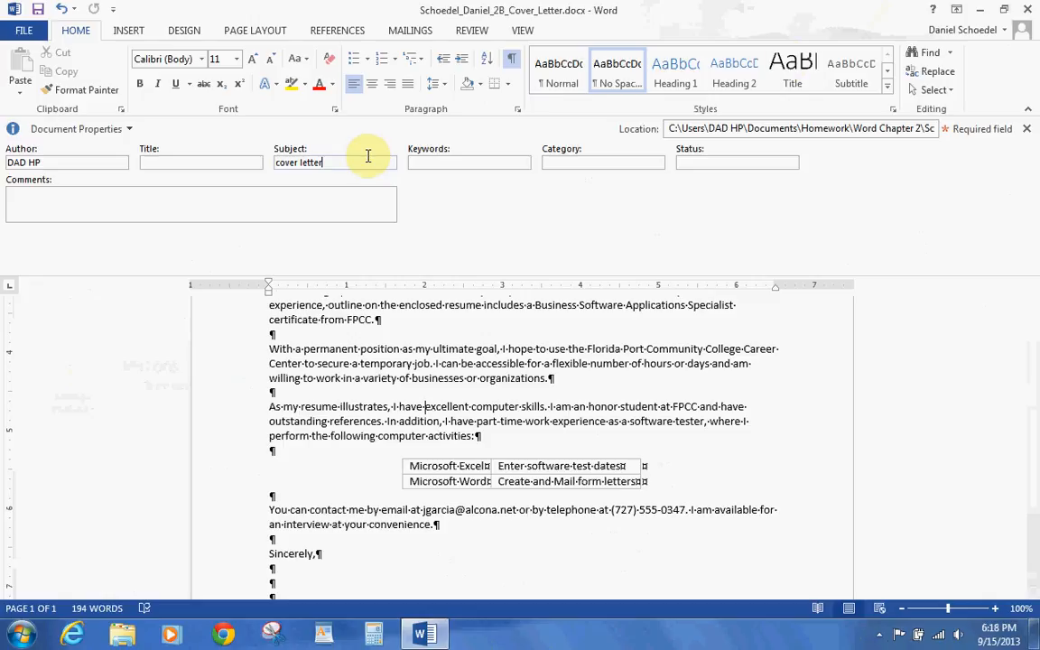
click(1026, 132)
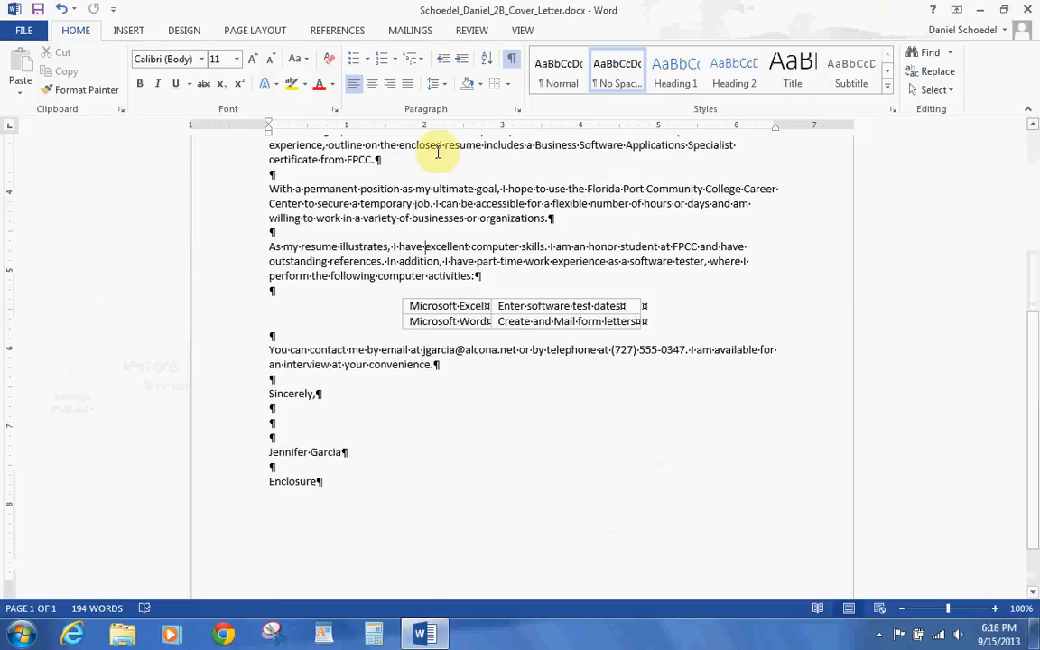
- Replace the Author property with the writer's own full name and close the properties panel
click(24, 30)
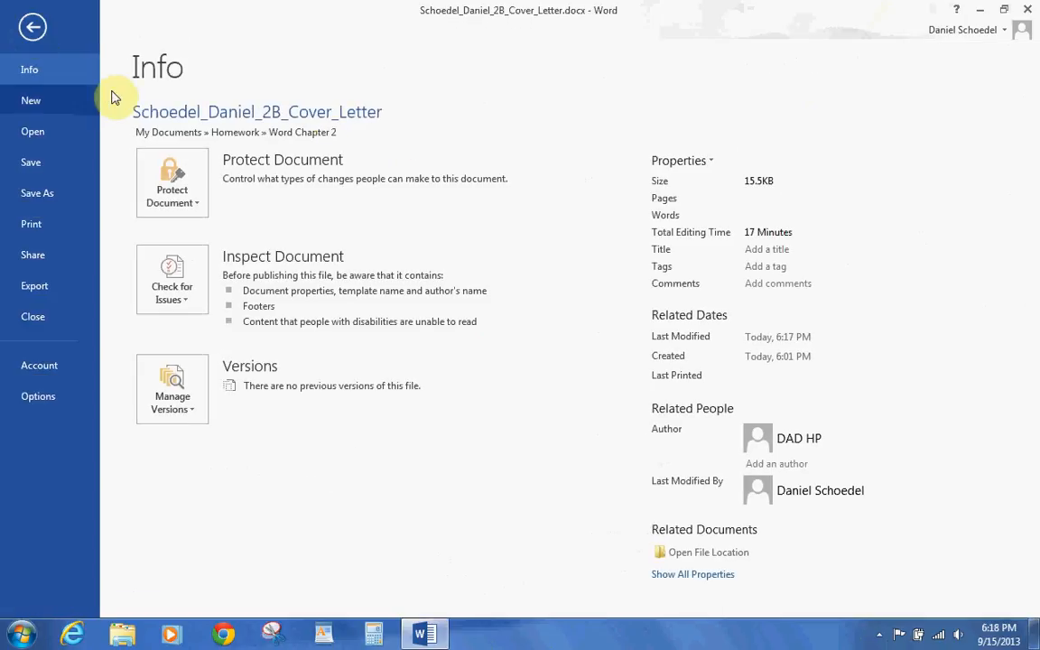
click(679, 160)
click(675, 199)
drag(76, 160, 4, 163)
text(Danie)
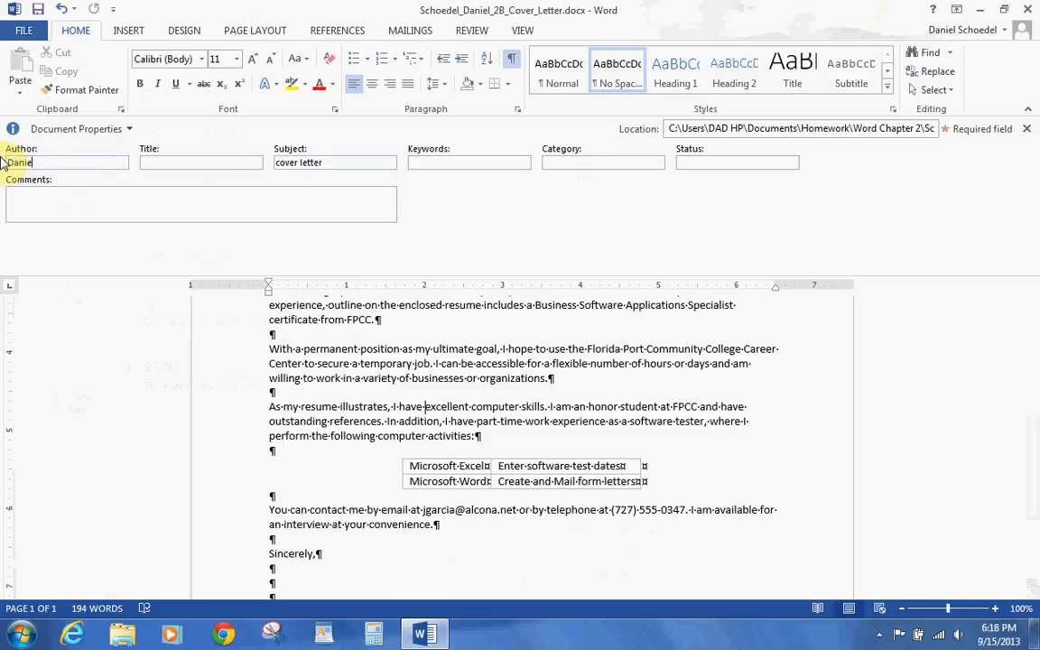
text(l Schoedel)
click(1026, 129)
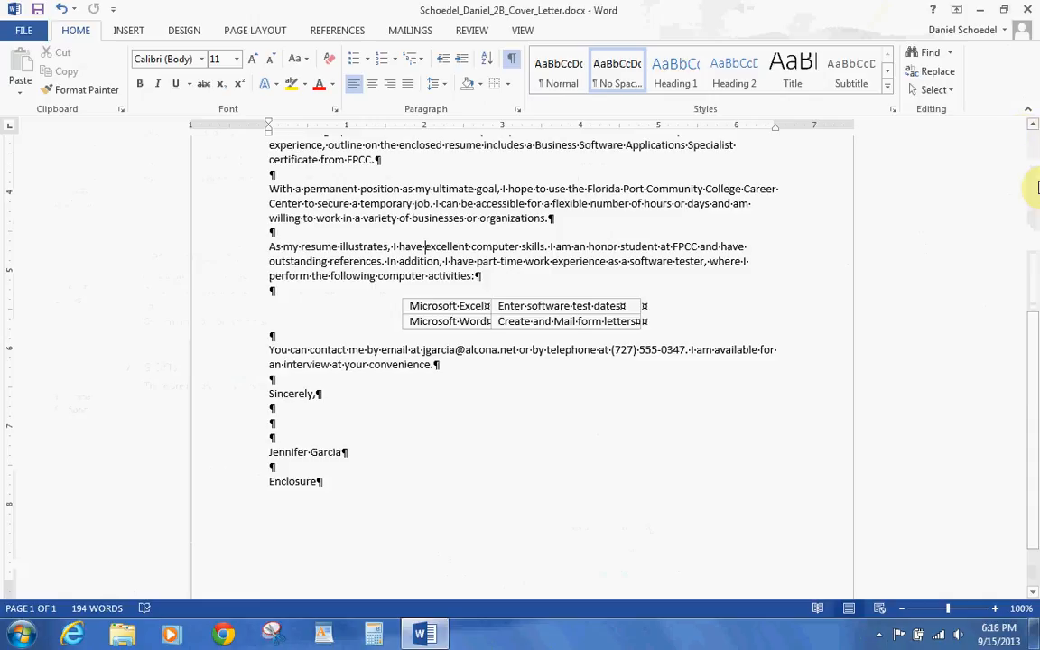
- Select the four inside-address lines at the top of the letter and show the MAILINGS commands
click(1034, 126)
scroll(1034, 127, up, 5)
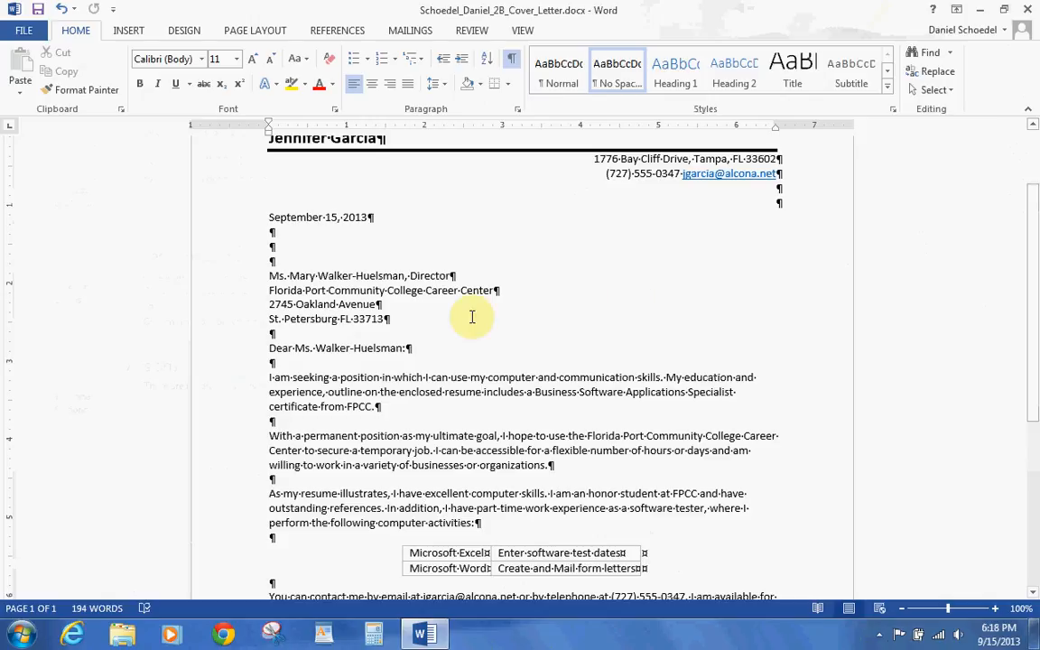
drag(386, 318, 275, 283)
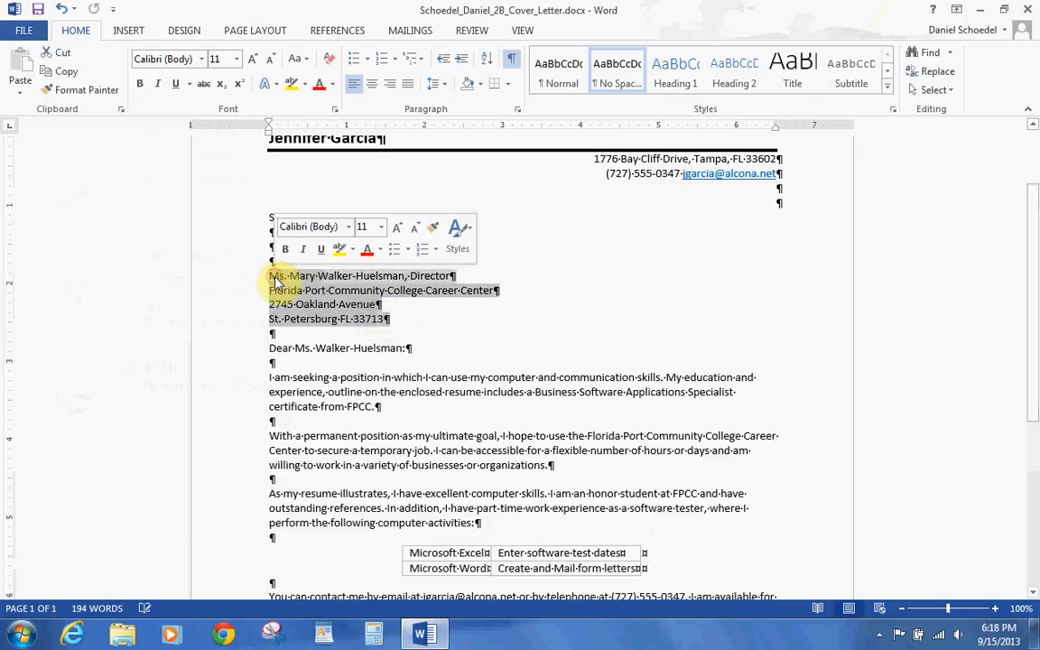
click(406, 30)
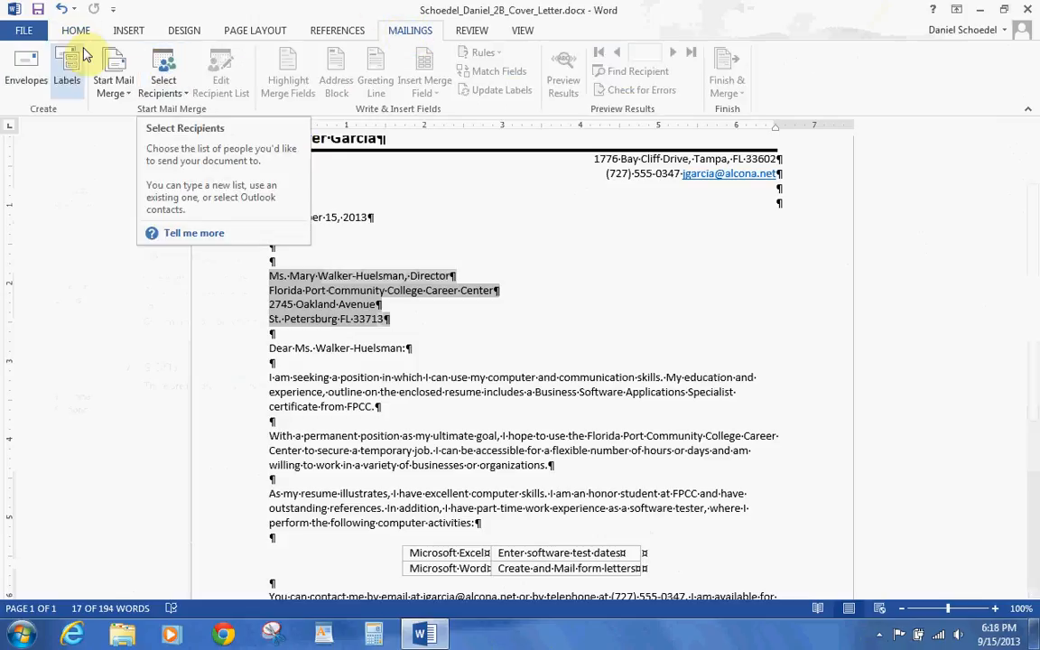
- Create an envelope and enter the sender's name, street address and city/state/ZIP as the return address
click(34, 56)
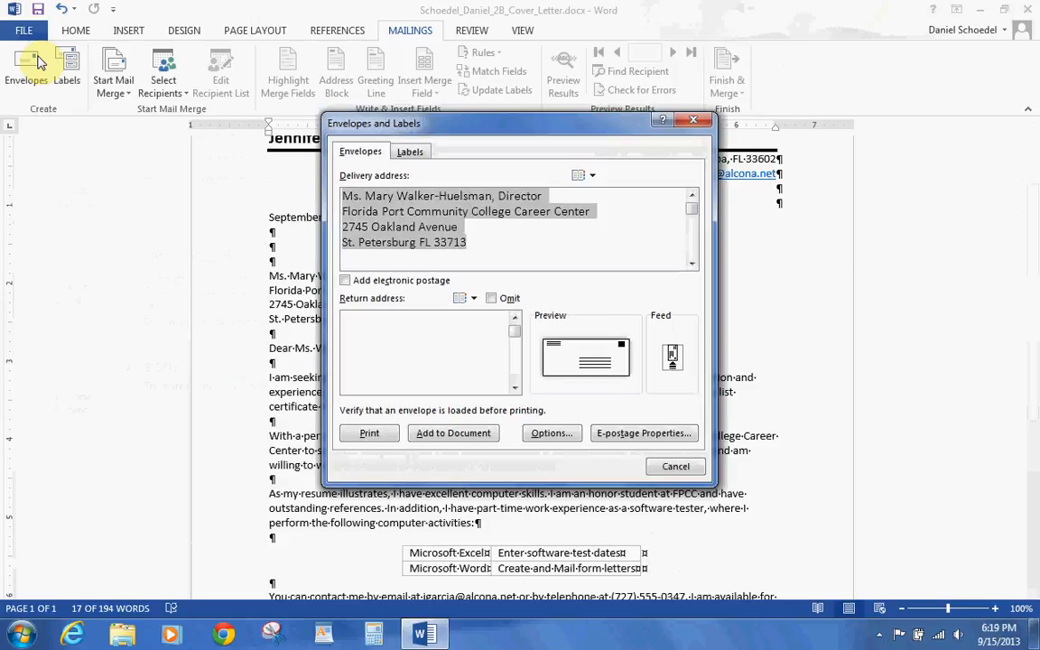
click(398, 336)
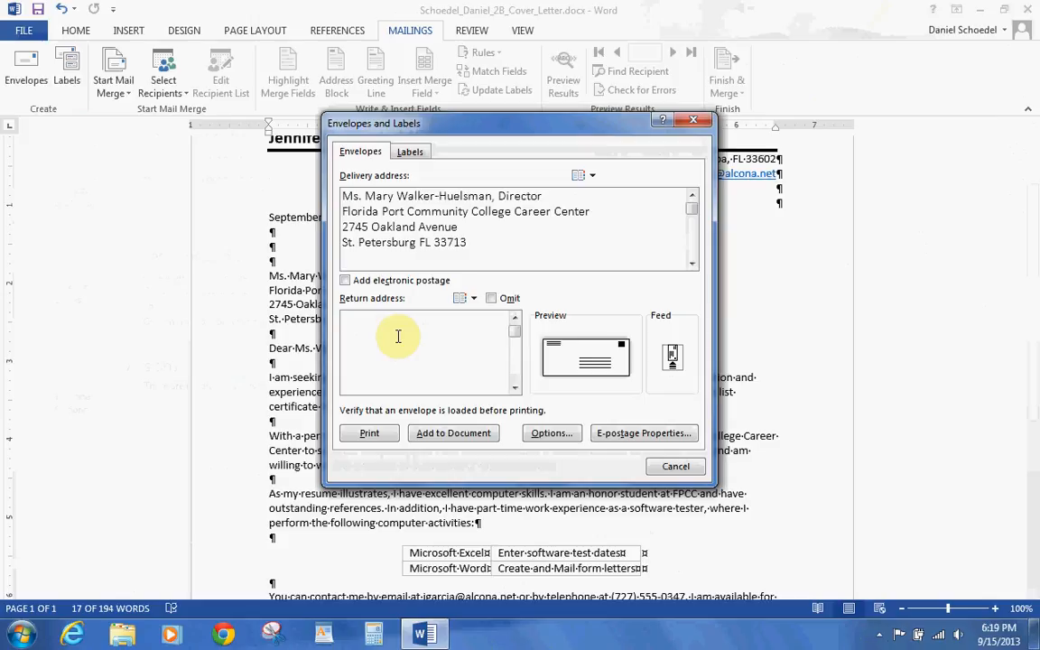
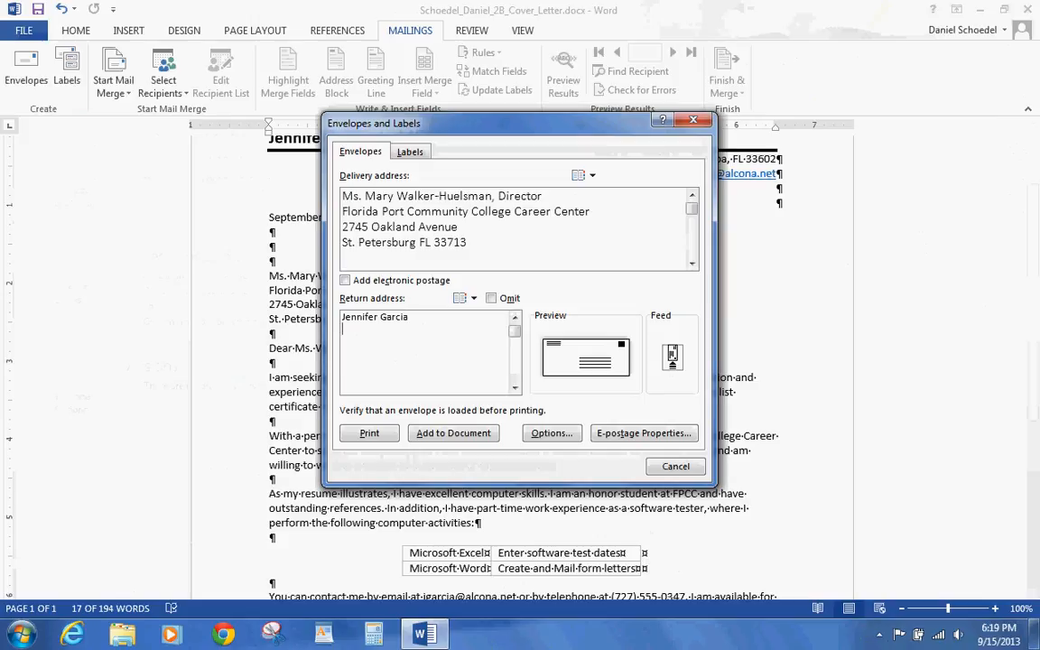
key(Return)
key(Return)
text(Tampa GF)
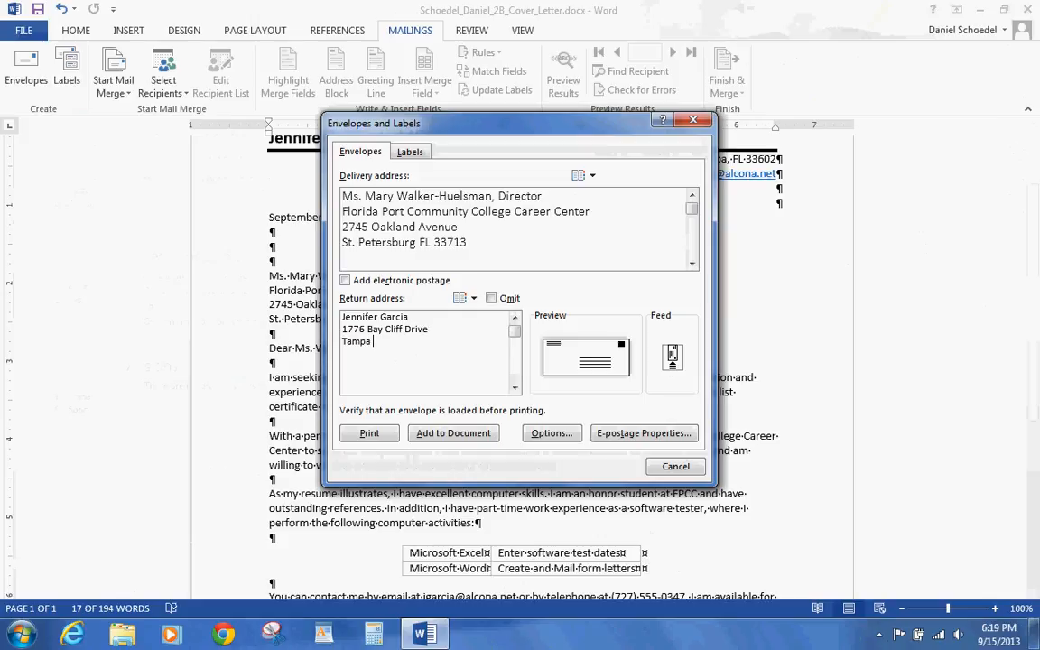
key(BackSpace)
key(BackSpace)
text(FL 33602)
- Accept the default Size 10 envelope options and close the envelope dialog
click(541, 434)
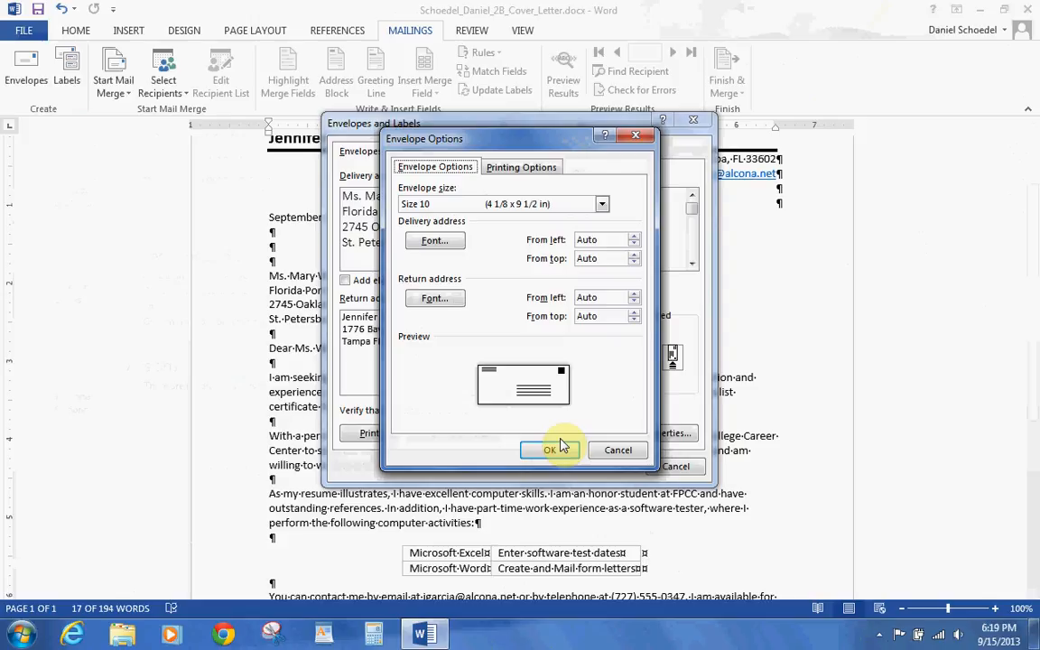
click(558, 449)
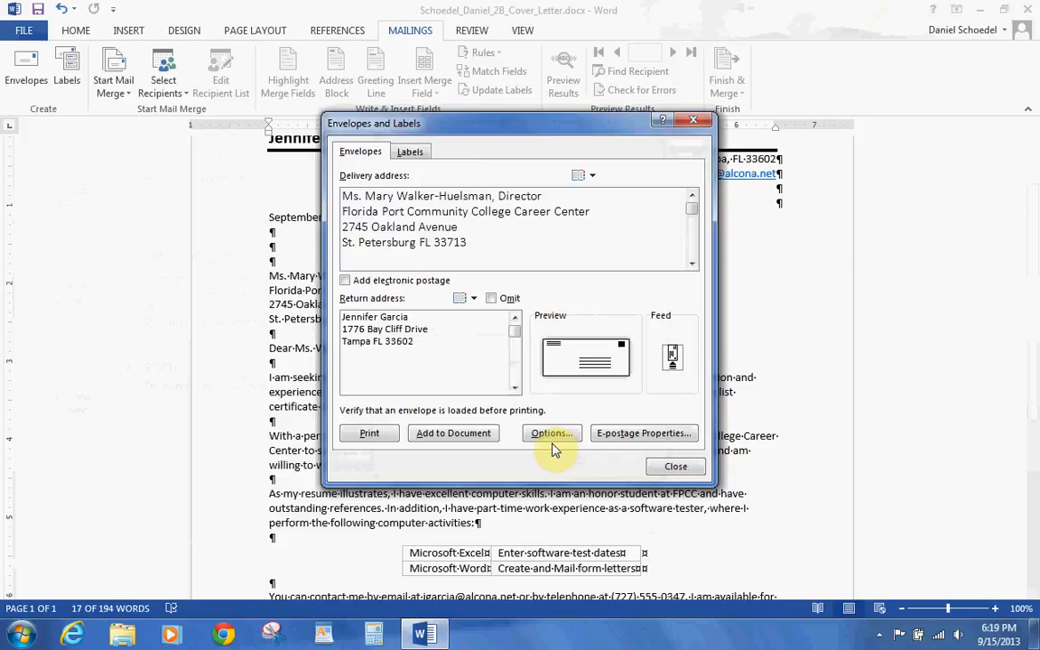
click(675, 469)
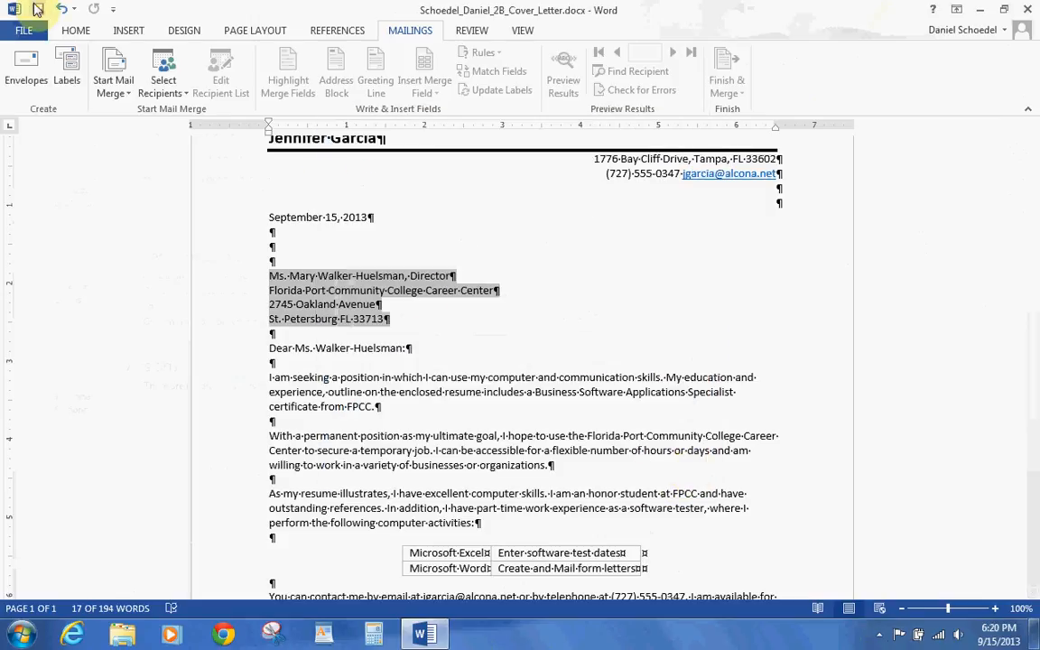
- Save the cover letter, then close the document with FILE > Close
click(37, 10)
click(23, 30)
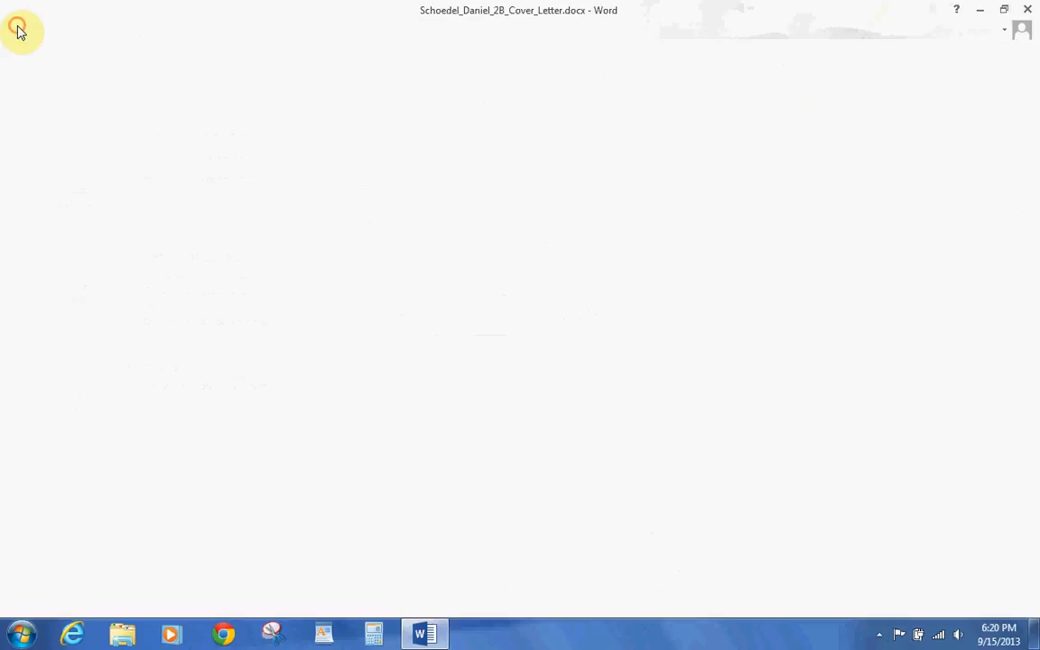
click(47, 317)
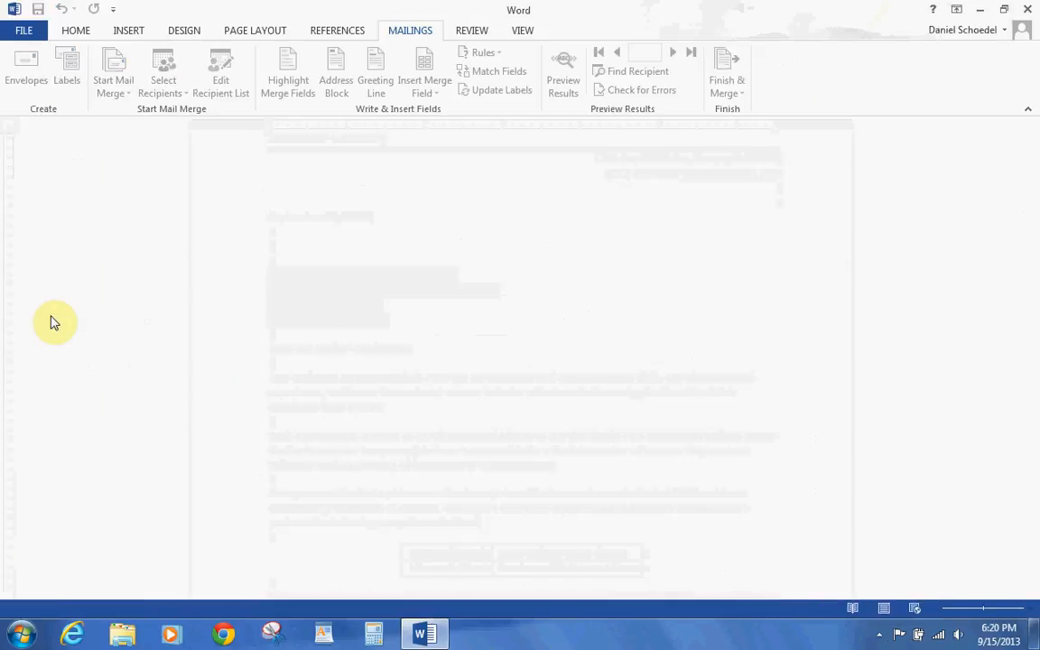
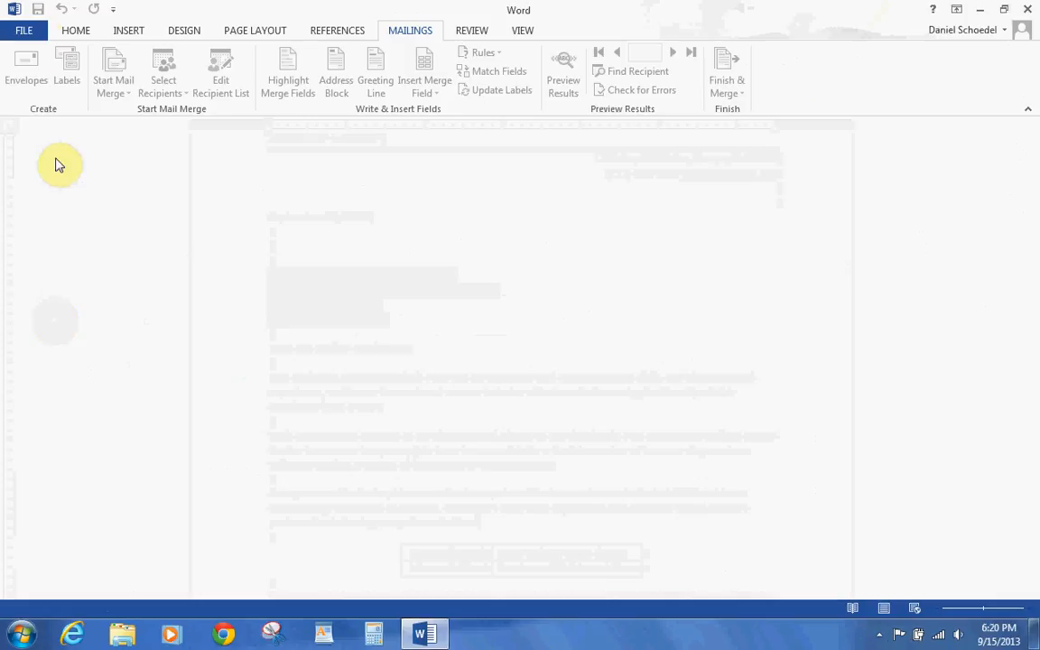
- Search Word's online templates for 'resume references'
click(35, 29)
click(29, 103)
click(145, 124)
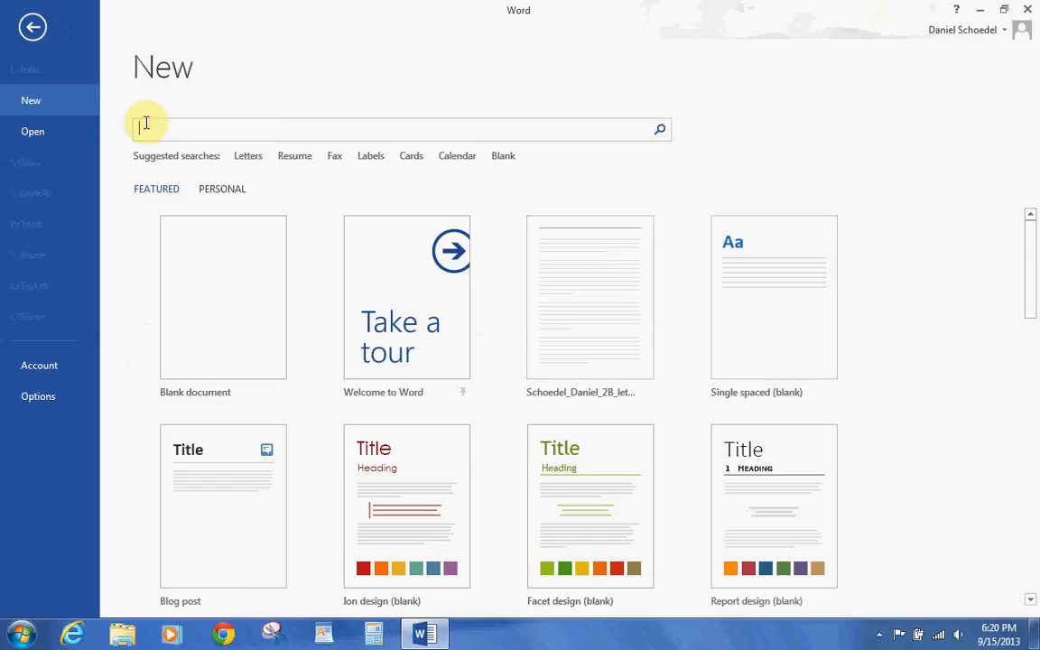
text(resume refer)
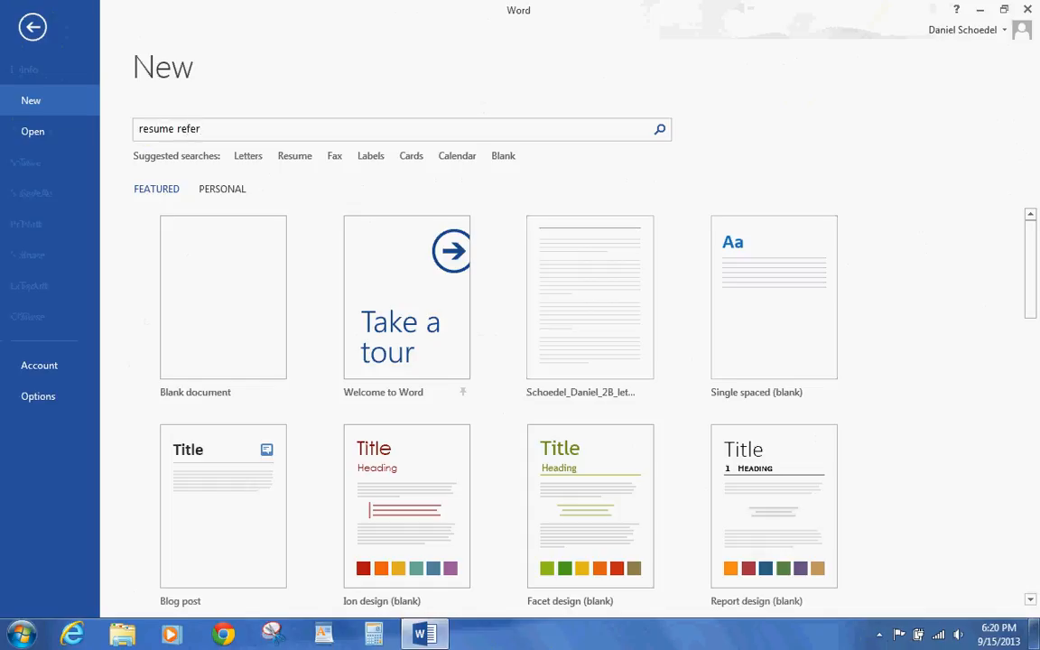
text(ences)
click(660, 131)
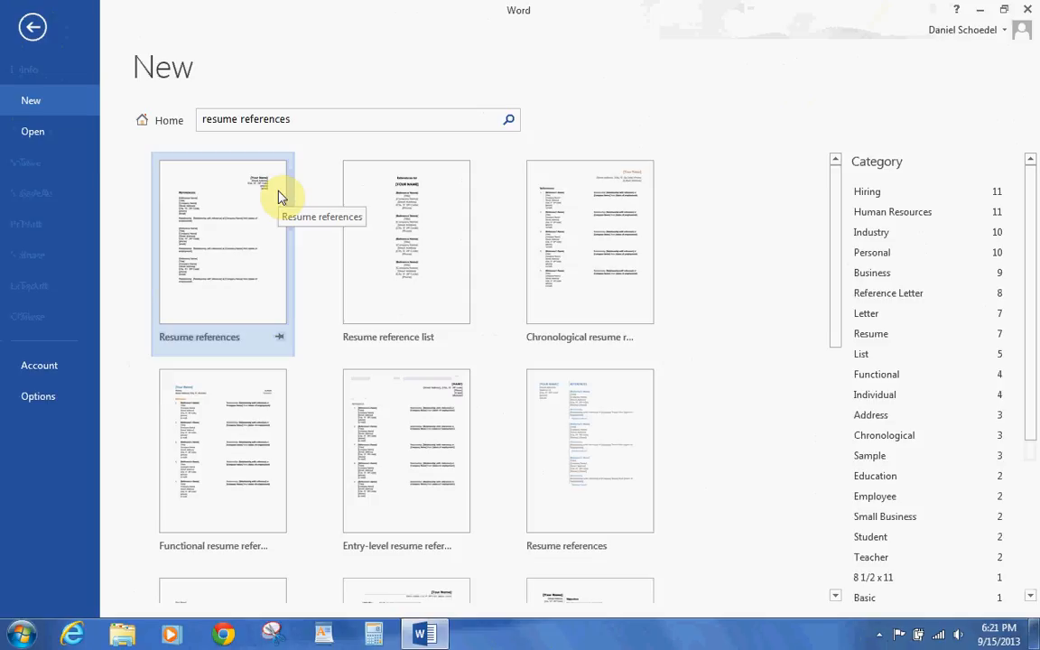
- Preview the Resume references template and create a new document from it
click(233, 215)
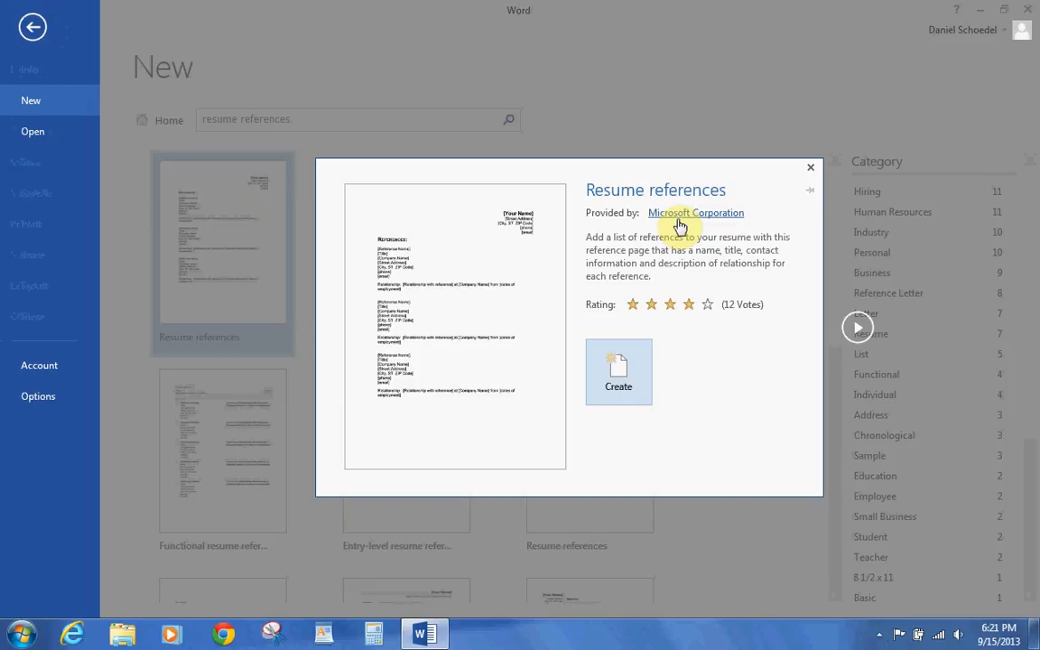
click(614, 366)
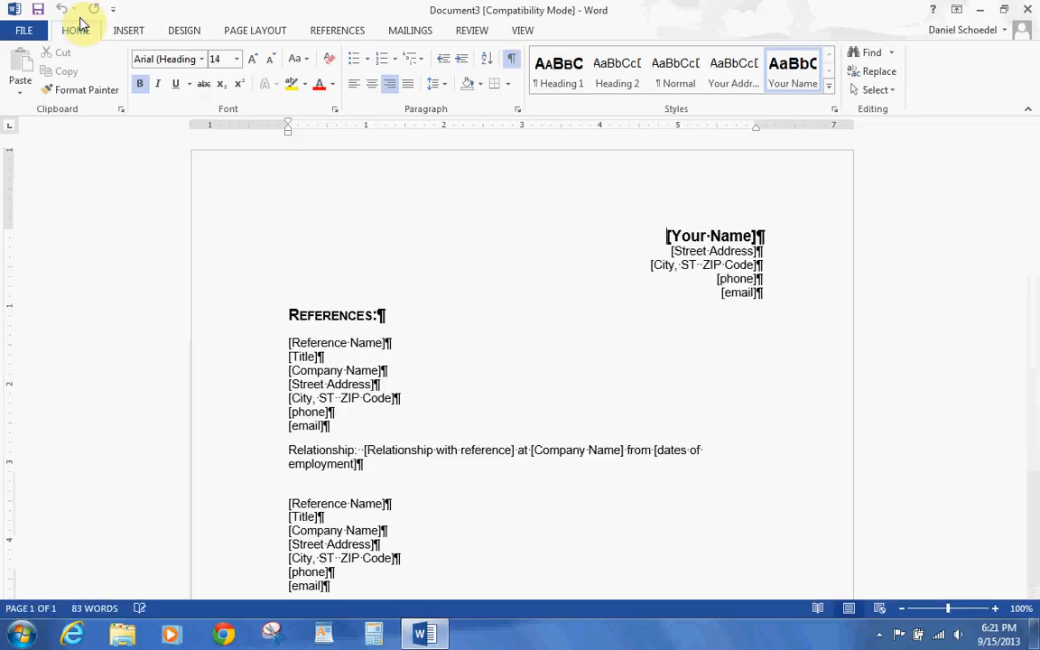
- Save the document to Homework > Word Chapter 2 under the student's 2B Reference List file name
click(34, 32)
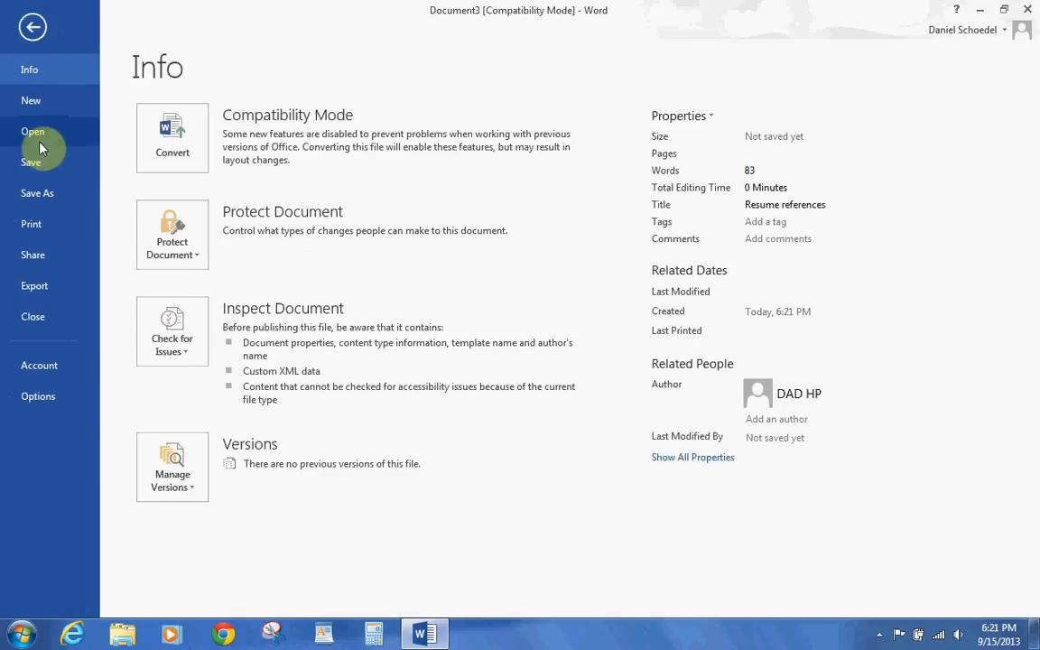
click(39, 190)
click(188, 188)
click(431, 398)
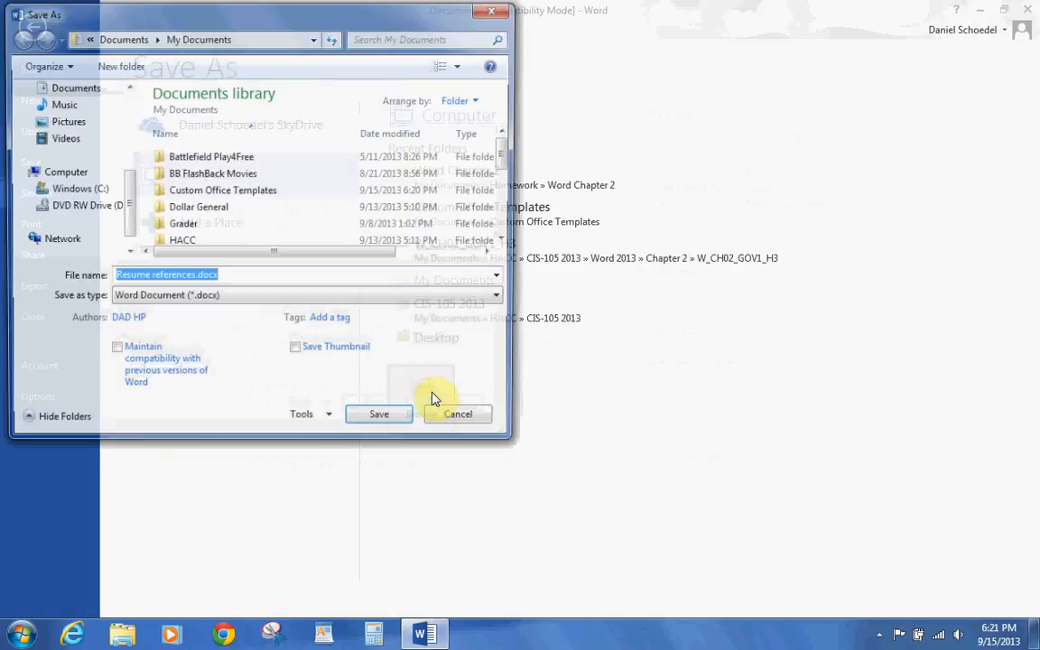
click(505, 241)
click(505, 241)
double_click(223, 216)
double_click(200, 175)
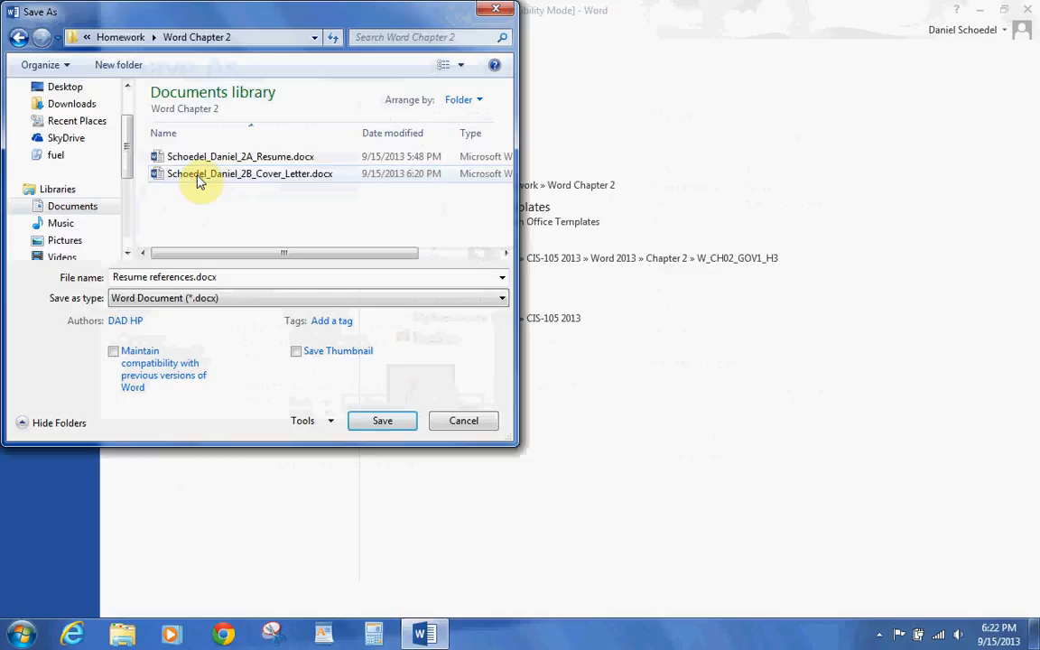
click(224, 279)
text(Schoedel)
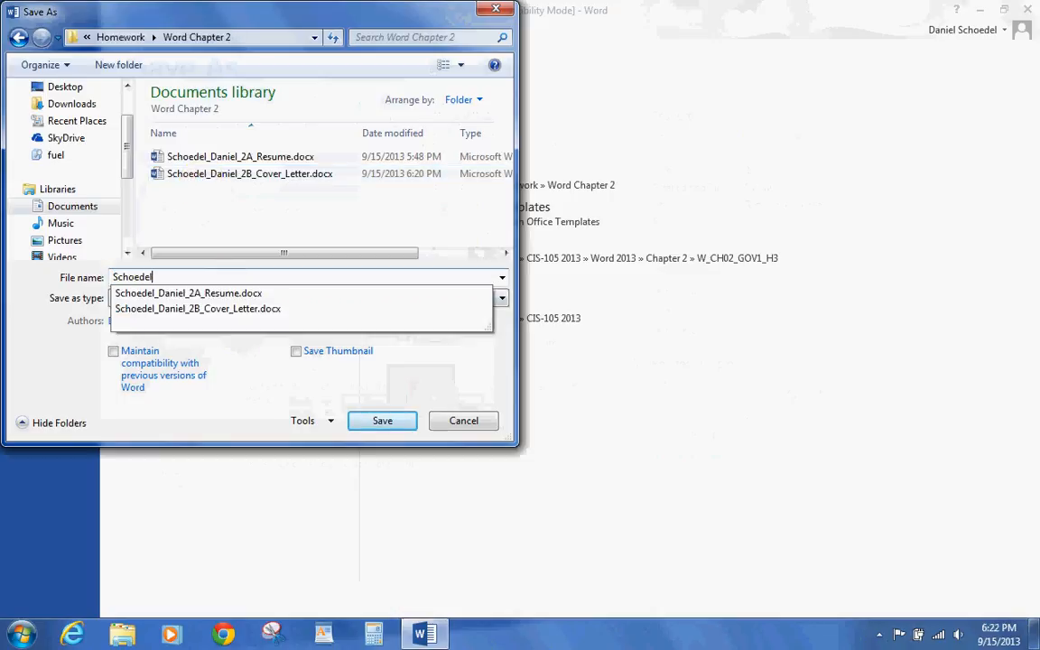
text(_Daniel_2B_Reference)
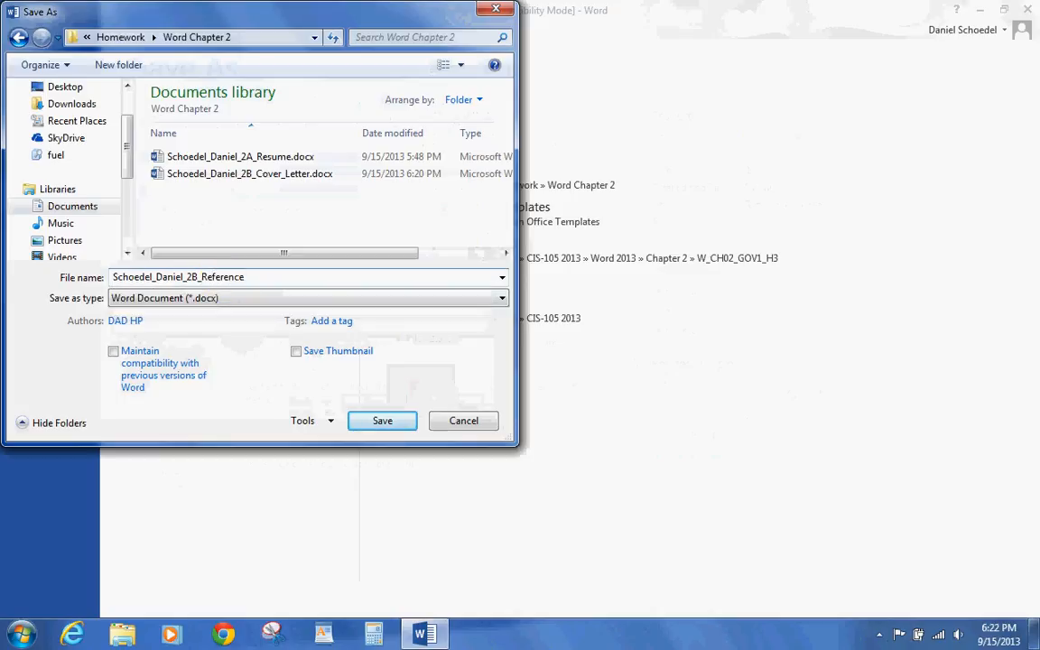
text(_List)
click(382, 421)
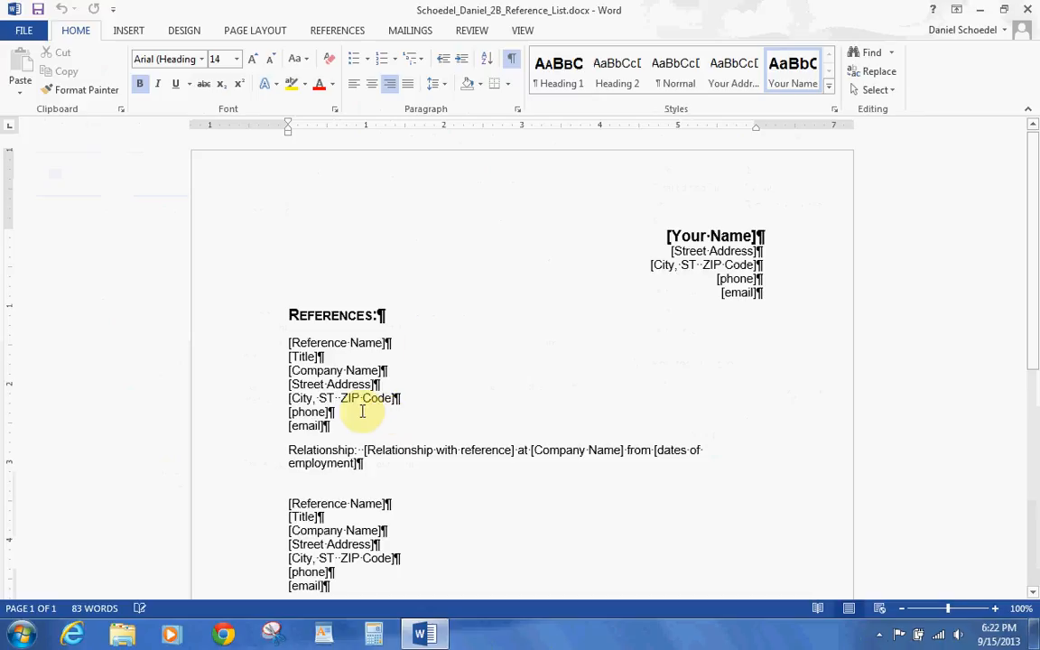
- Enter the applicant's name, street address and city/state/ZIP in the heading placeholders
click(684, 236)
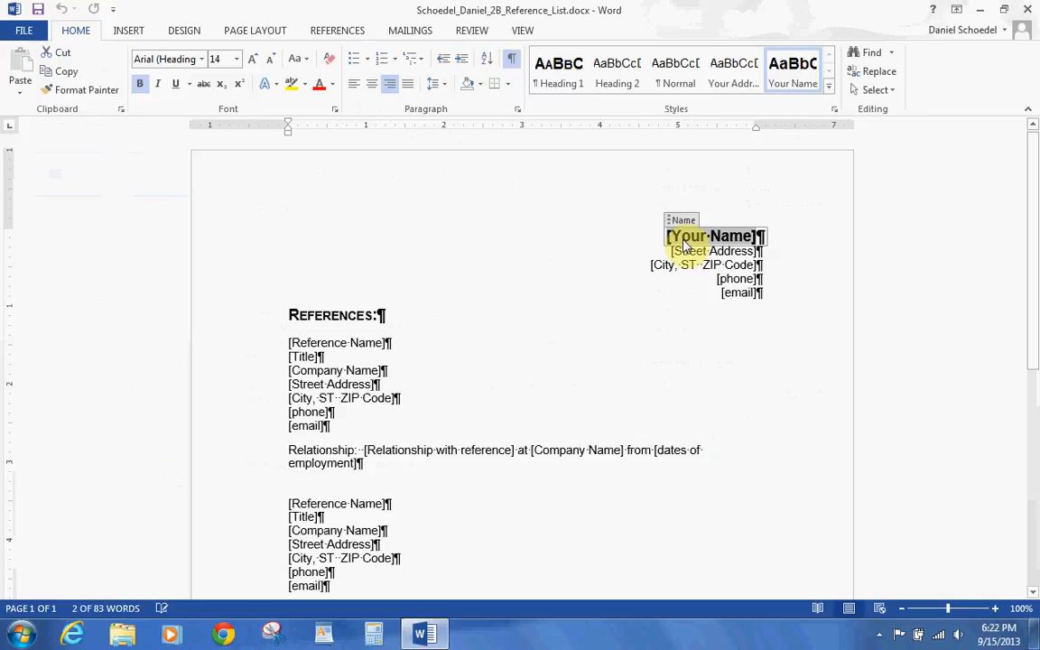
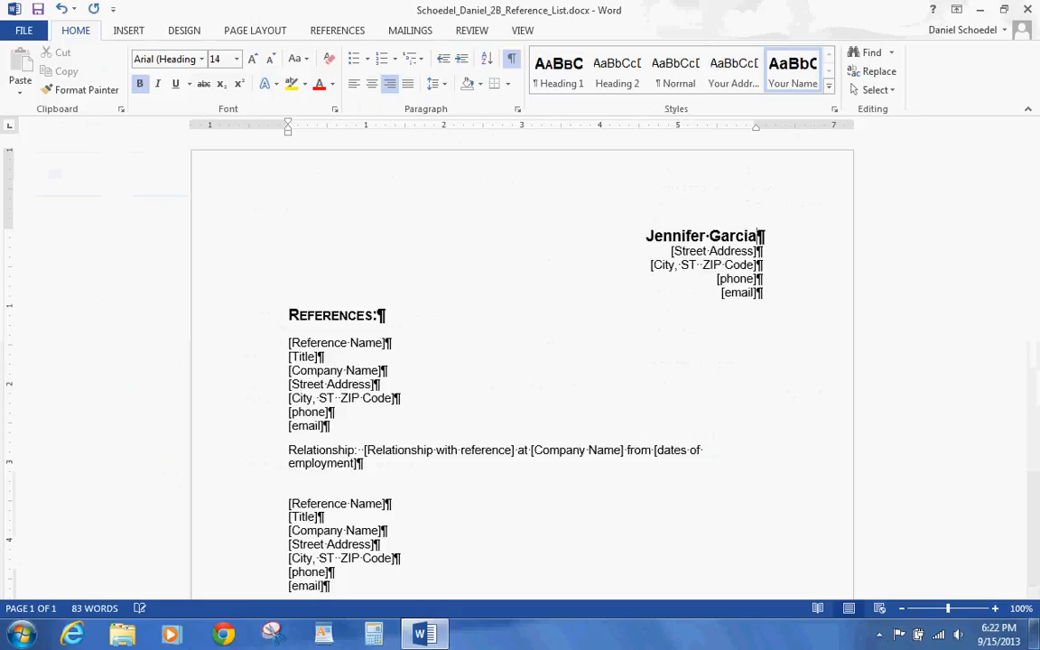
click(708, 252)
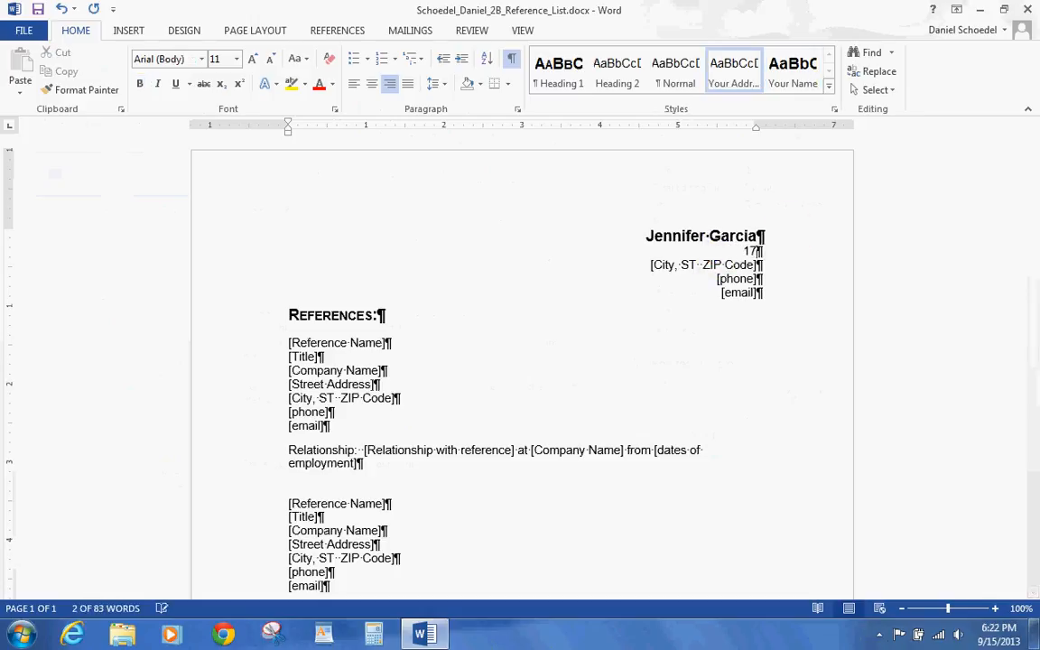
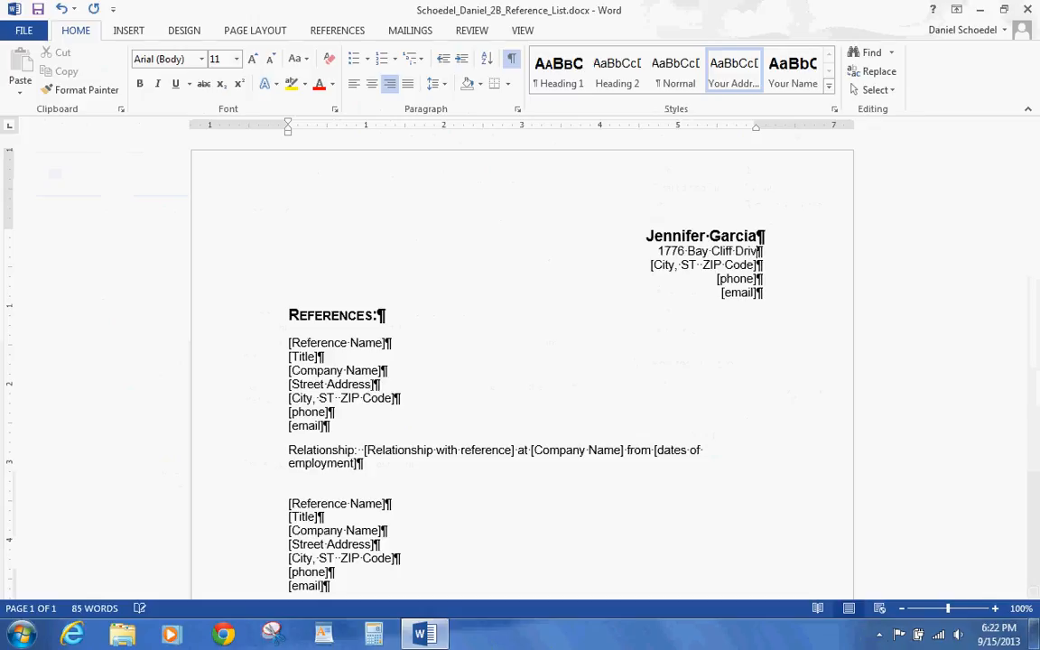
click(748, 262)
text(Tapm)
key(BackSpace)
key(BackSpace)
text(mpa FL)
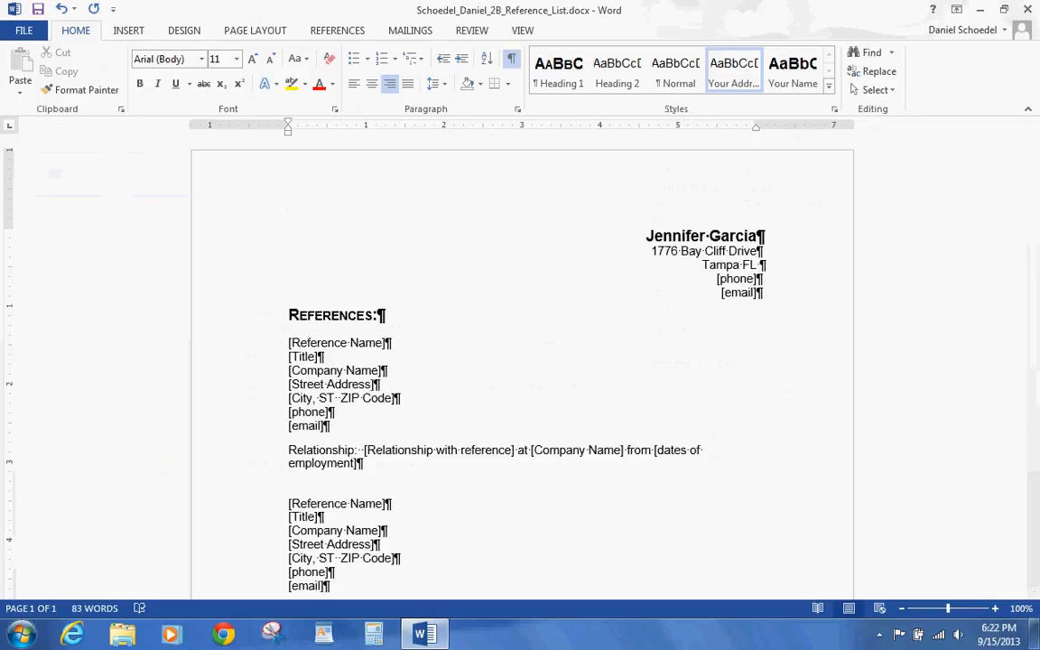
text( 33602)
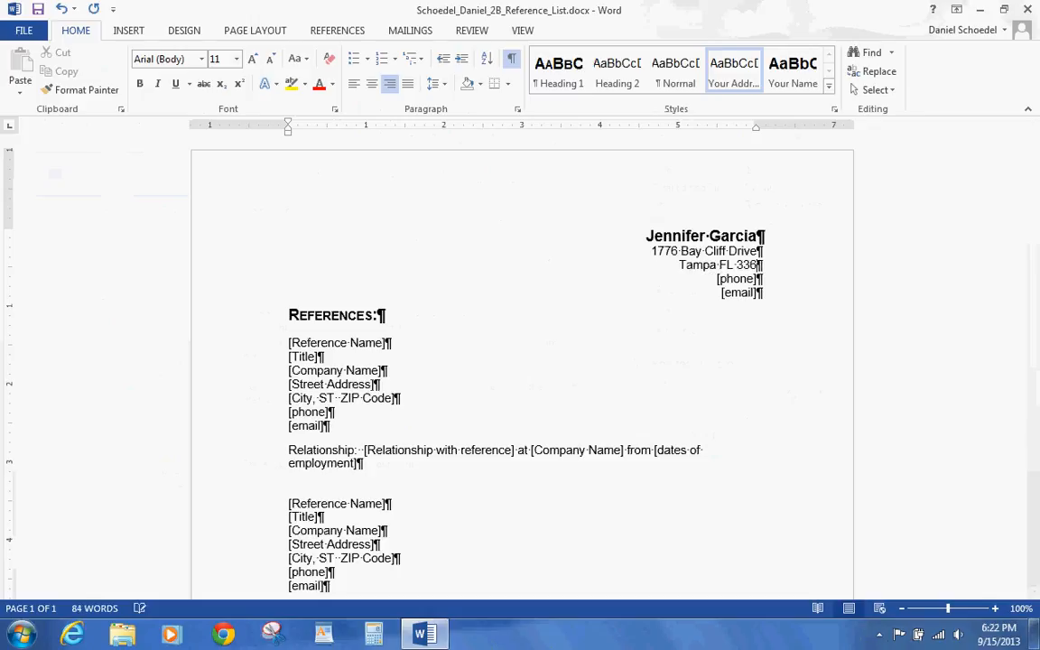
- Fill in the applicant's phone and e-mail, then the first reference's name
click(740, 279)
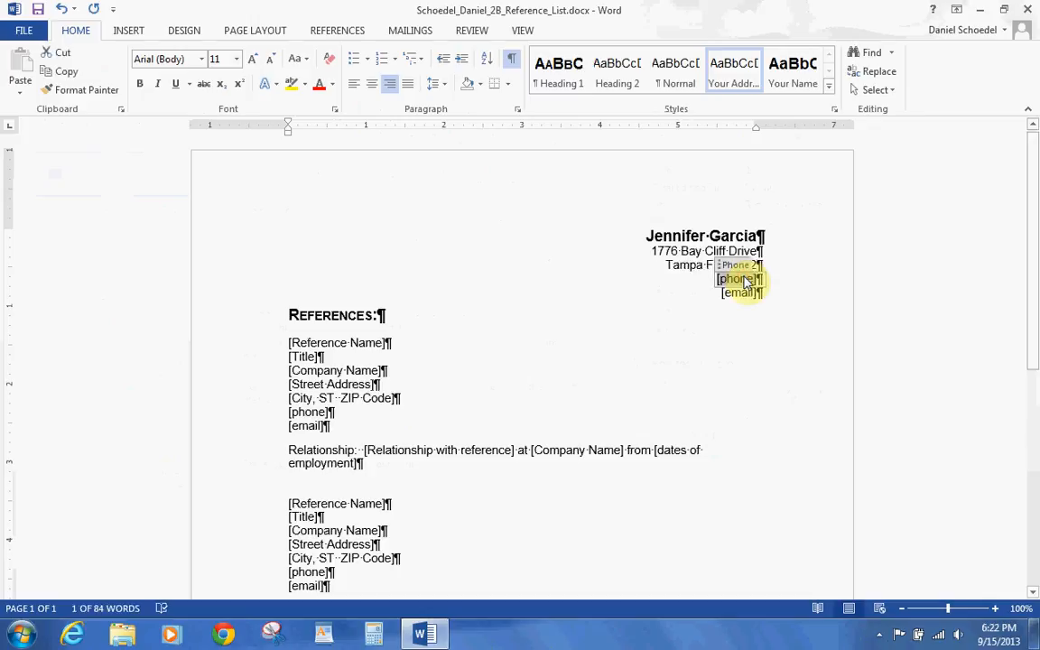
text(()
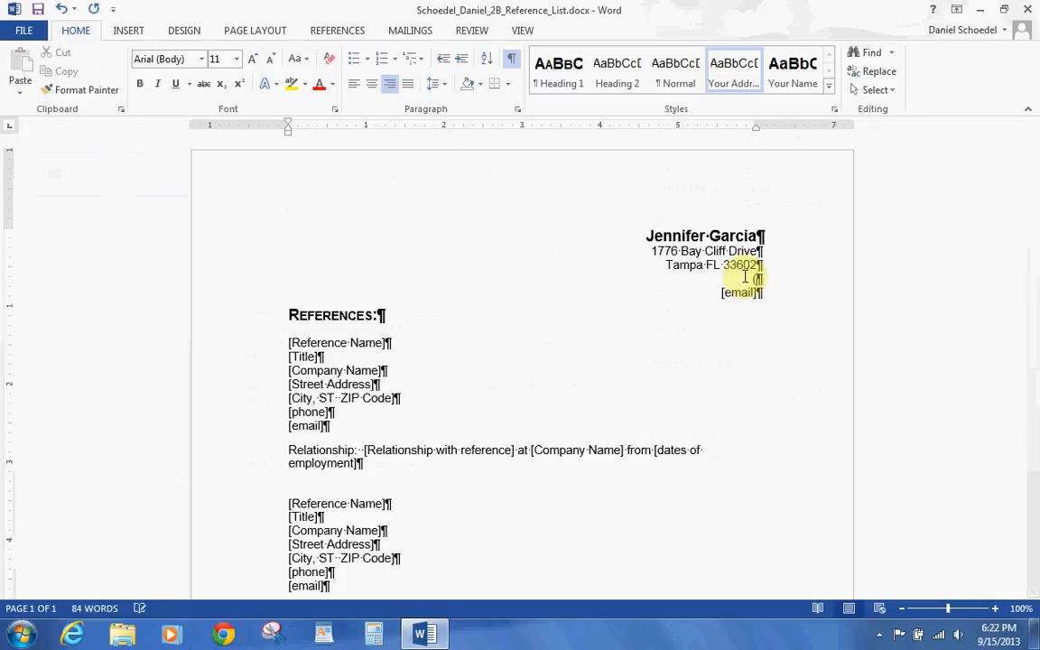
text(727))
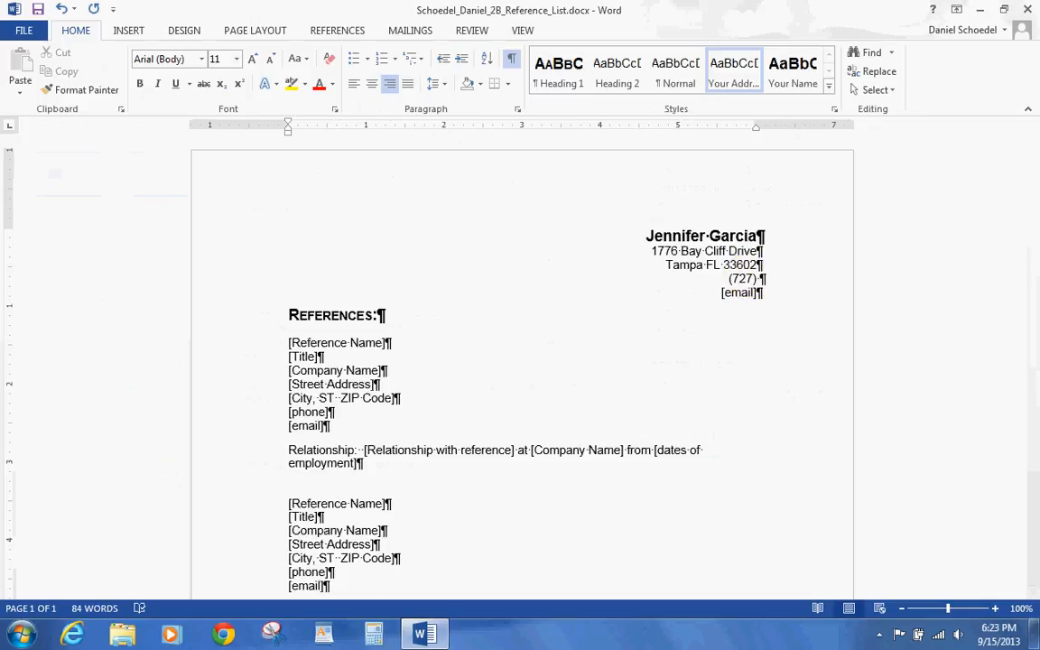
text( 555-)
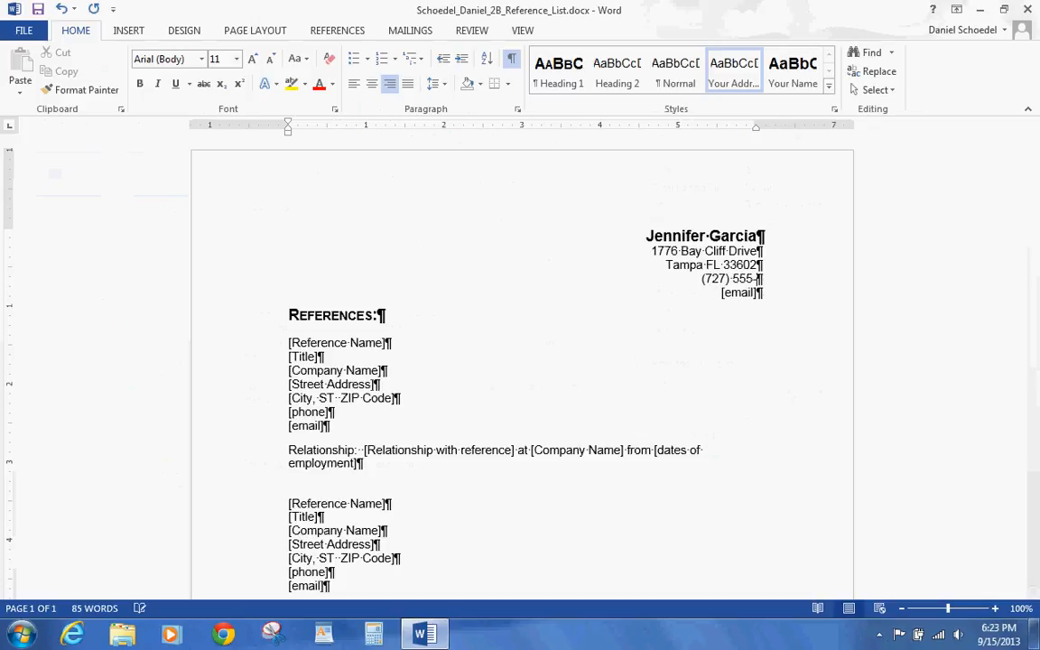
text(0347)
click(739, 297)
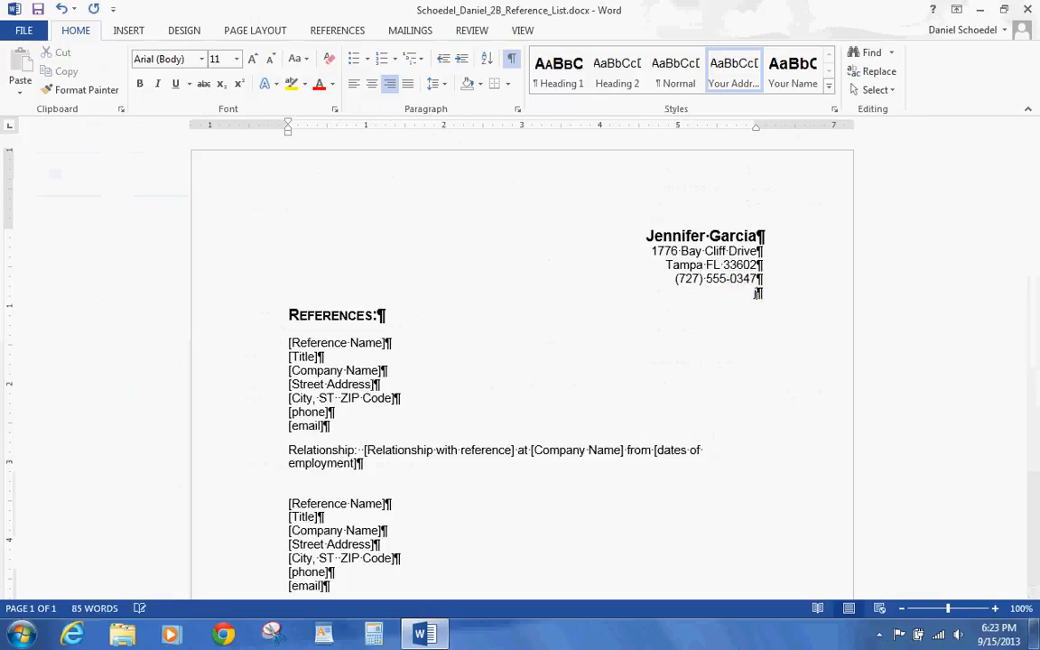
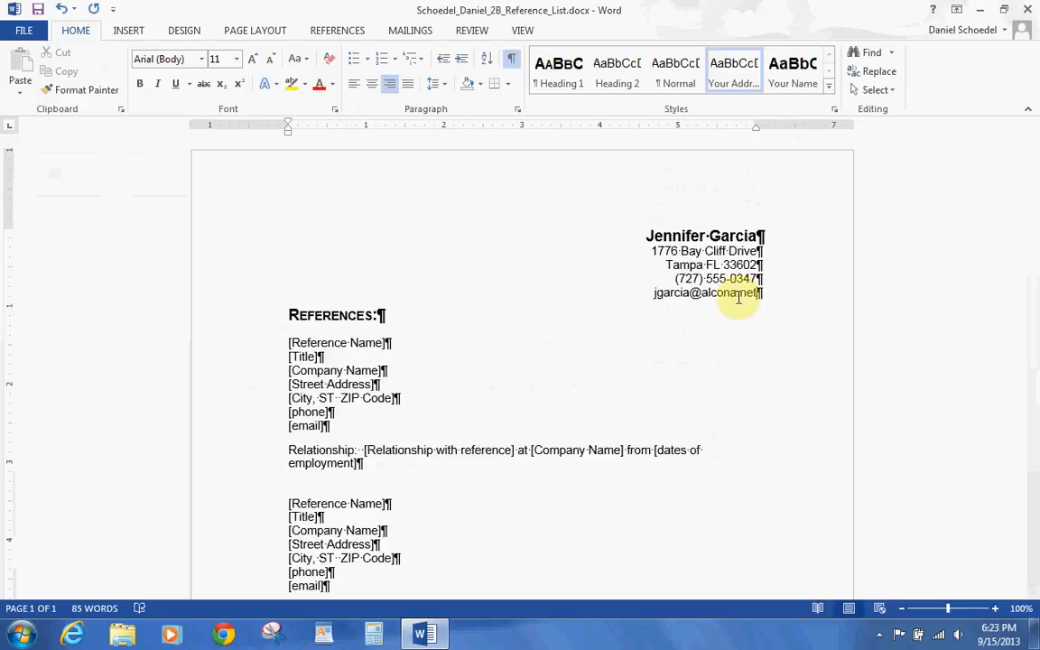
click(343, 343)
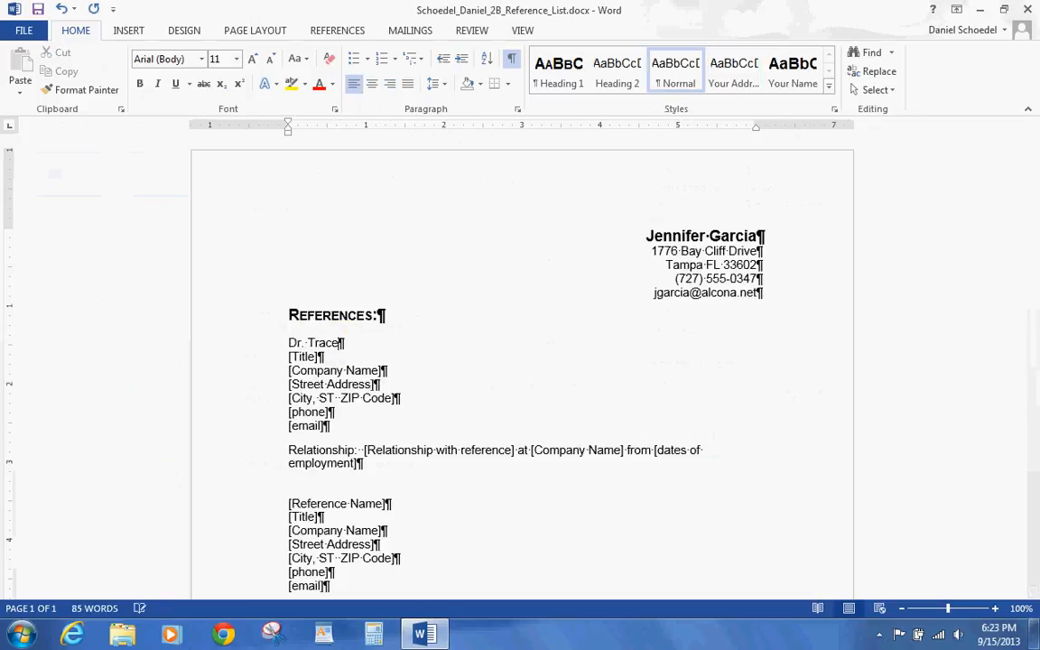
- Give the first reference the title Professor and company Florida Port Community College
click(295, 358)
text(Professor)
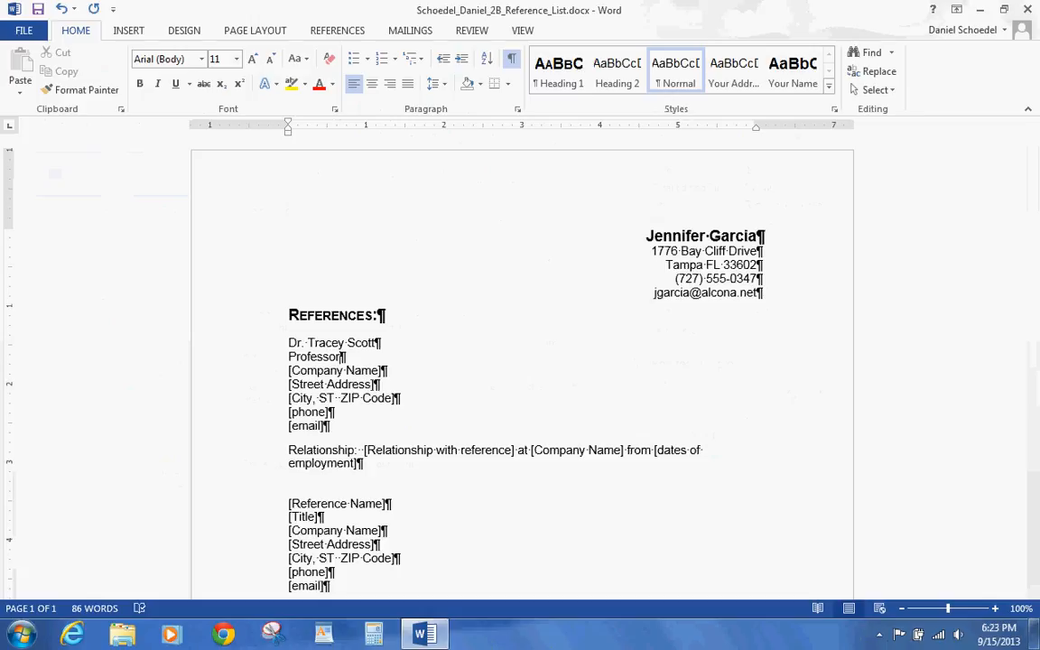
click(295, 372)
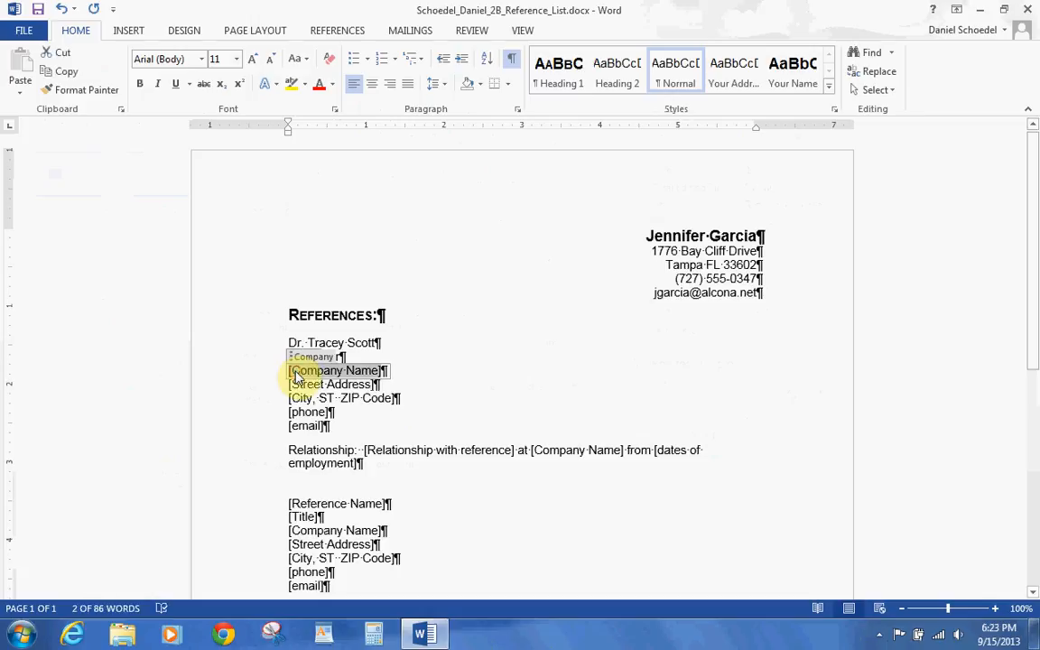
text(Flori)
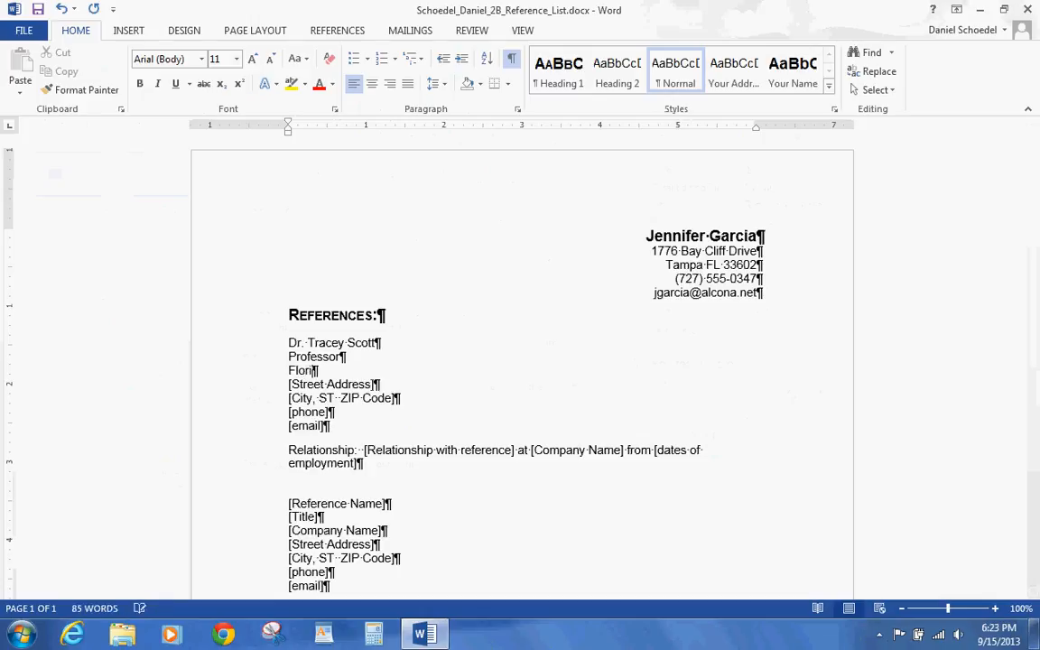
text(da Port Community College)
- Enter the first reference's street address and city/state/ZIP, and their e-mail on the phone line
click(294, 383)
text(2745 Oakland Avenua)
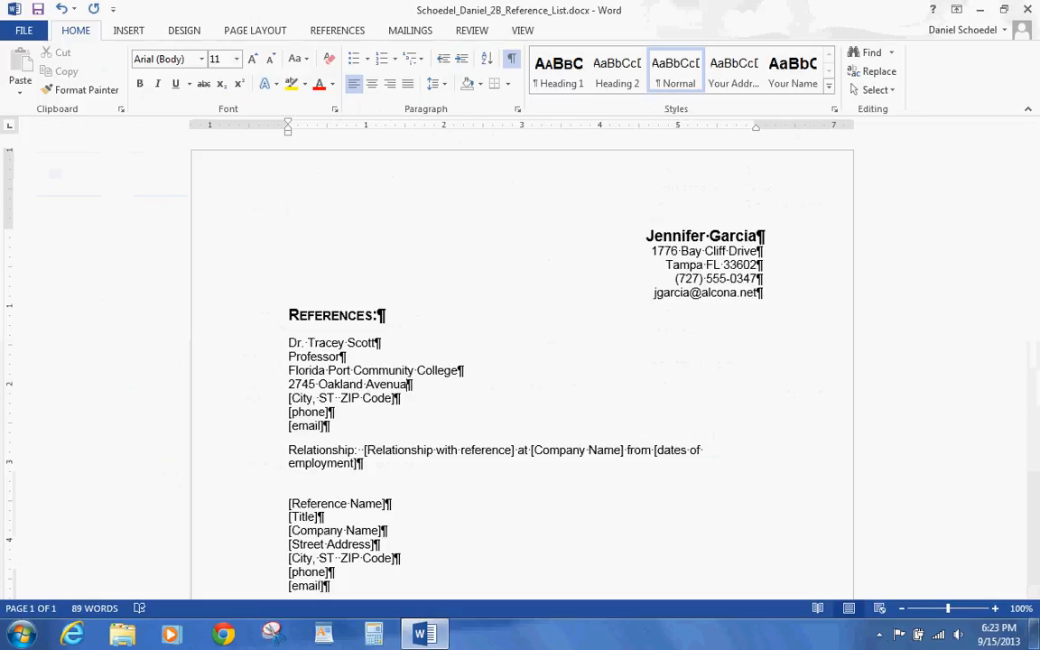
click(294, 399)
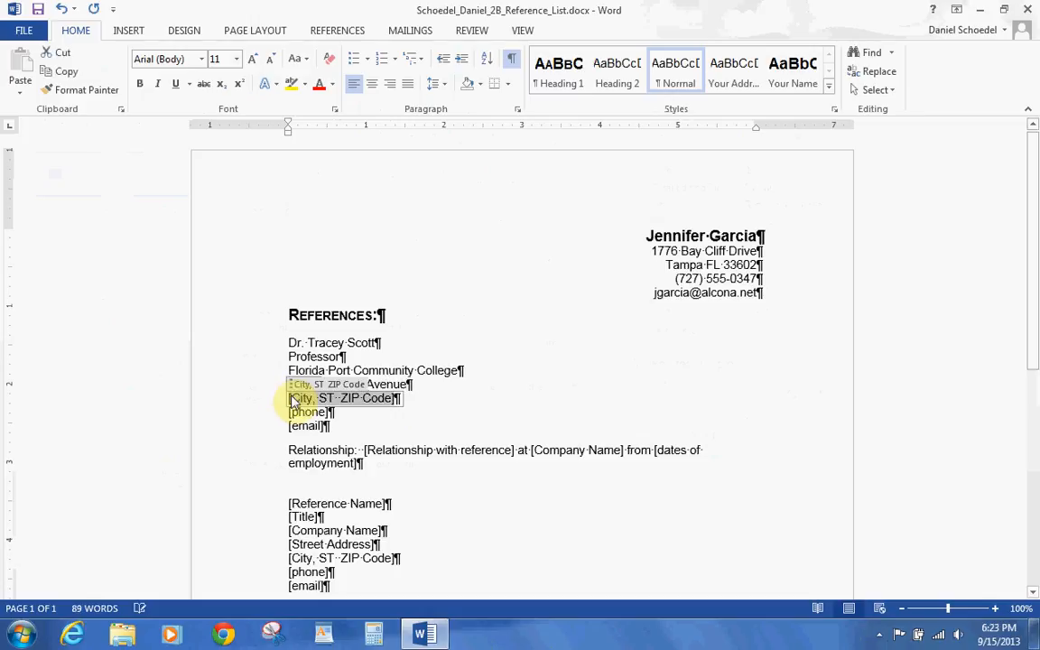
text(St.)
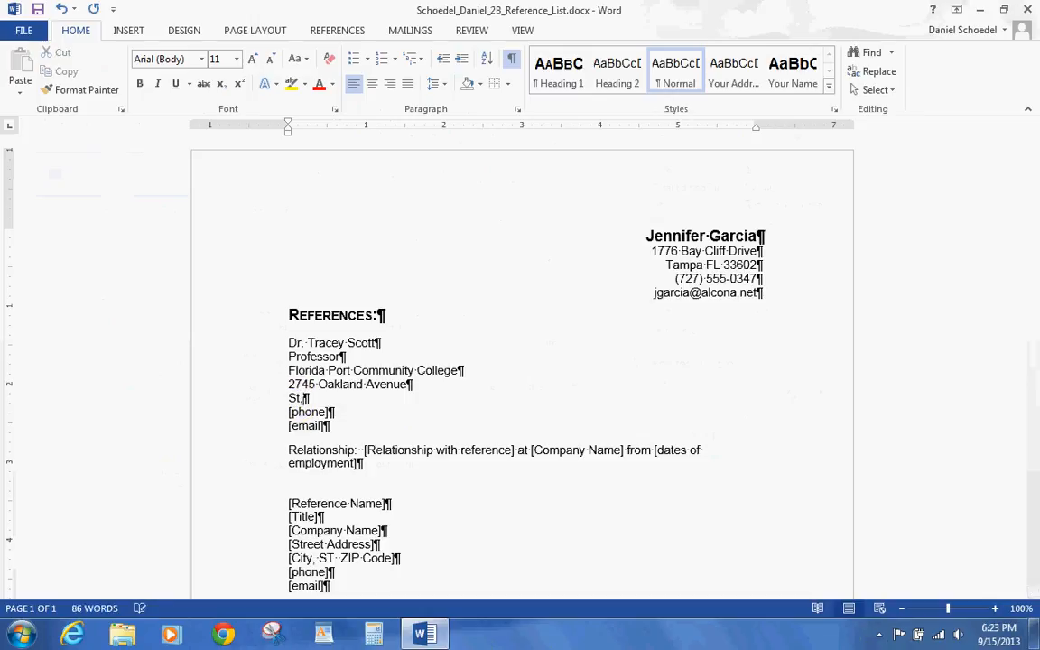
text( Petersburg )
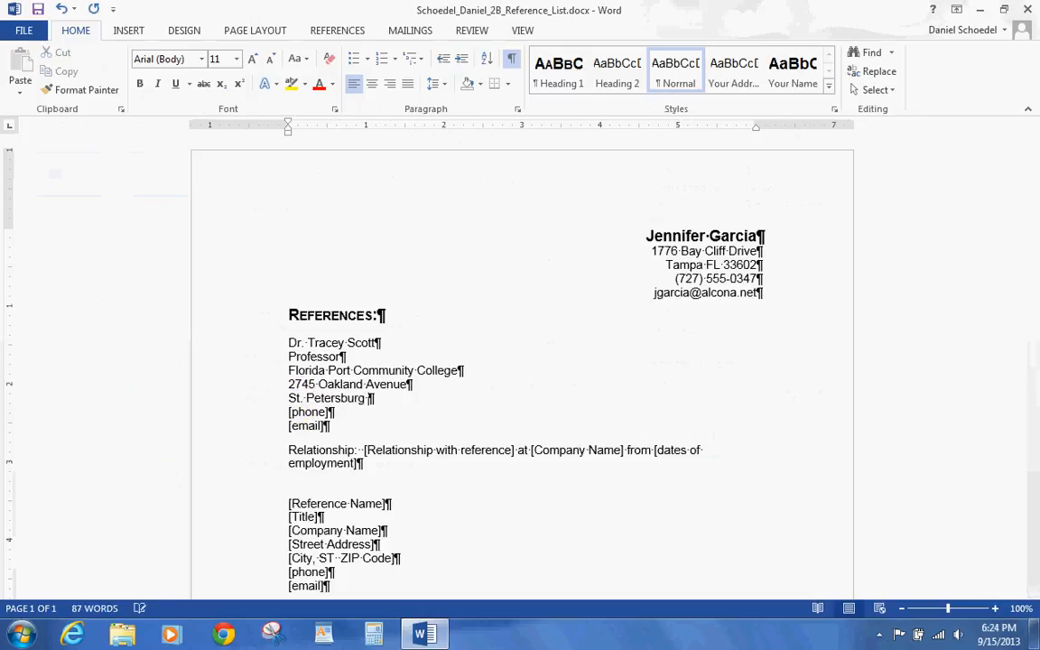
text(FL 33713)
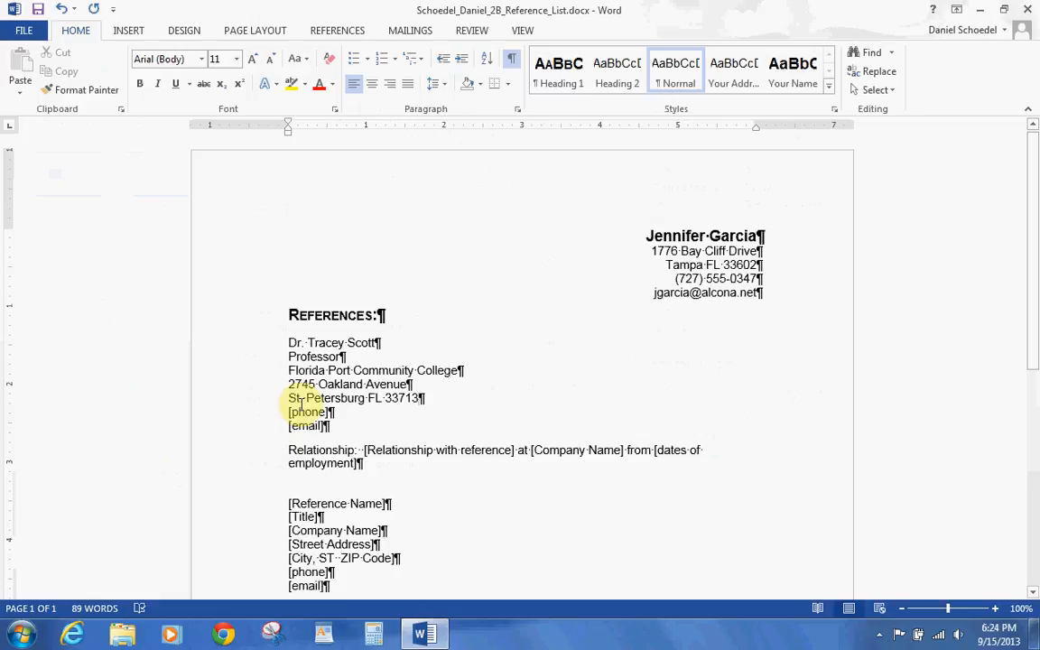
click(304, 413)
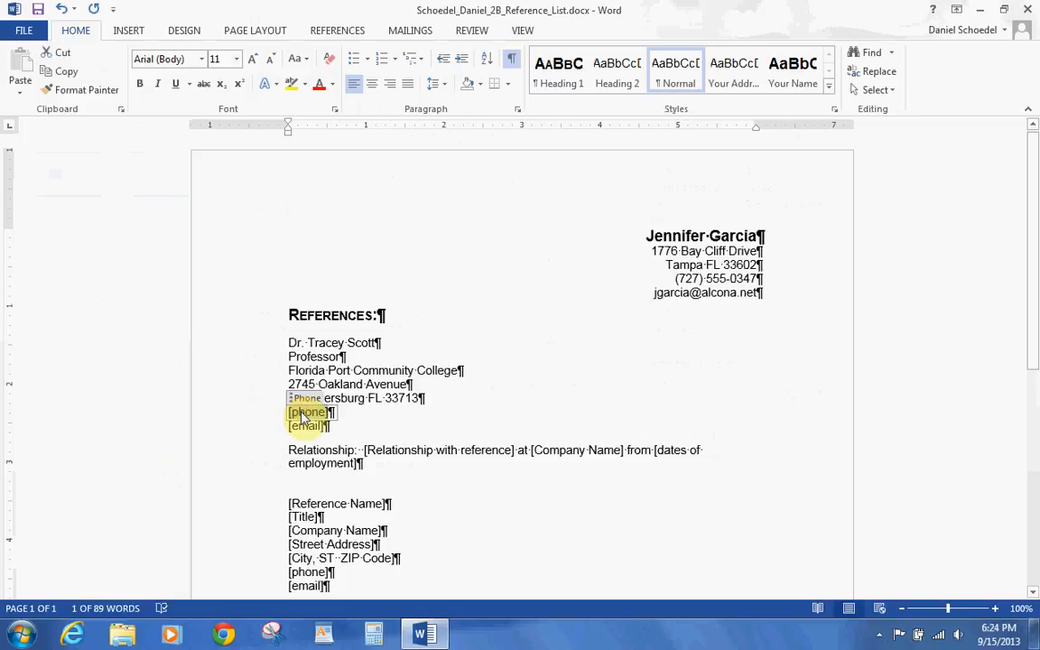
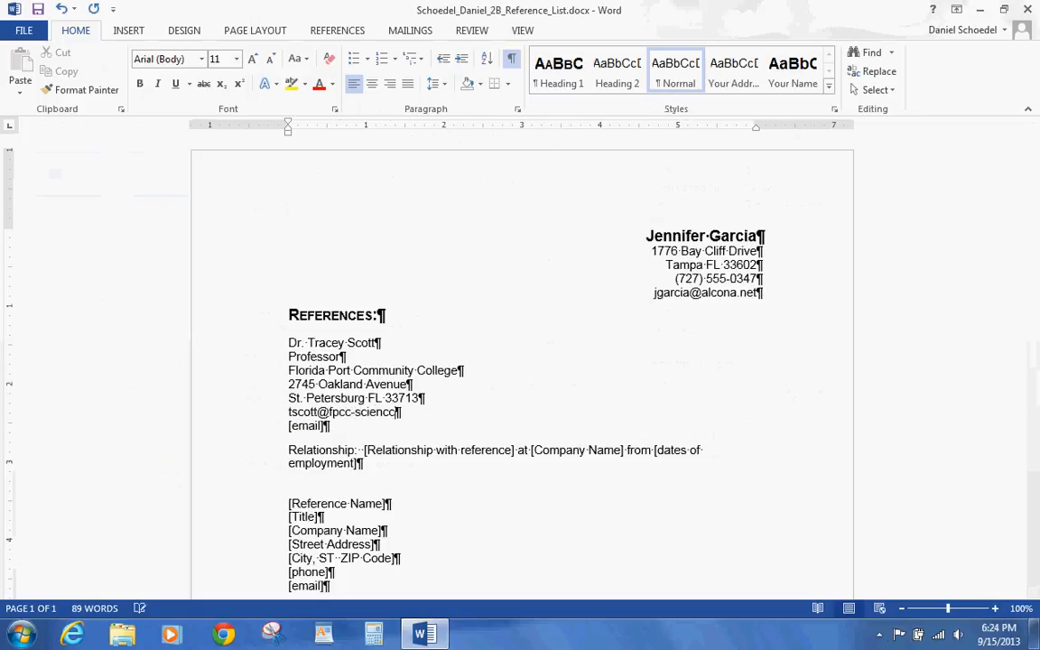
- Move the first reference's e-mail address into the email placeholder
key(shift+Left)
key(shift+Left)
key(shift+Left)
key(shift+Left)
key(shift+Left)
key(shift+Left)
key(shift+Left)
key(shift+Left)
key(shift+Left)
key(shift+Left)
key(shift+Left)
key(shift+Left)
key(shift+Left)
key(shift+Left)
key(shift+Left)
key(shift+Left)
key(shift+Left)
key(shift+Left)
key(shift+Left)
key(shift+Left)
key(shift+Left)
key(shift+Left)
key(ctrl+c)
key(Delete)
key(Delete)
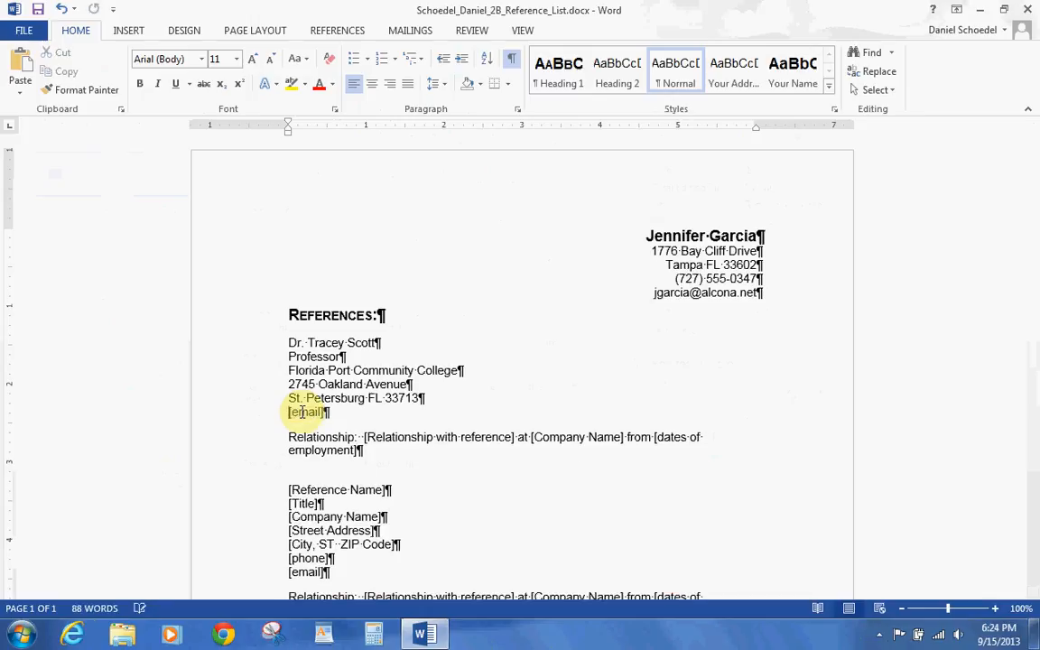
key(ctrl+z)
key(ctrl+z)
key(ctrl+z)
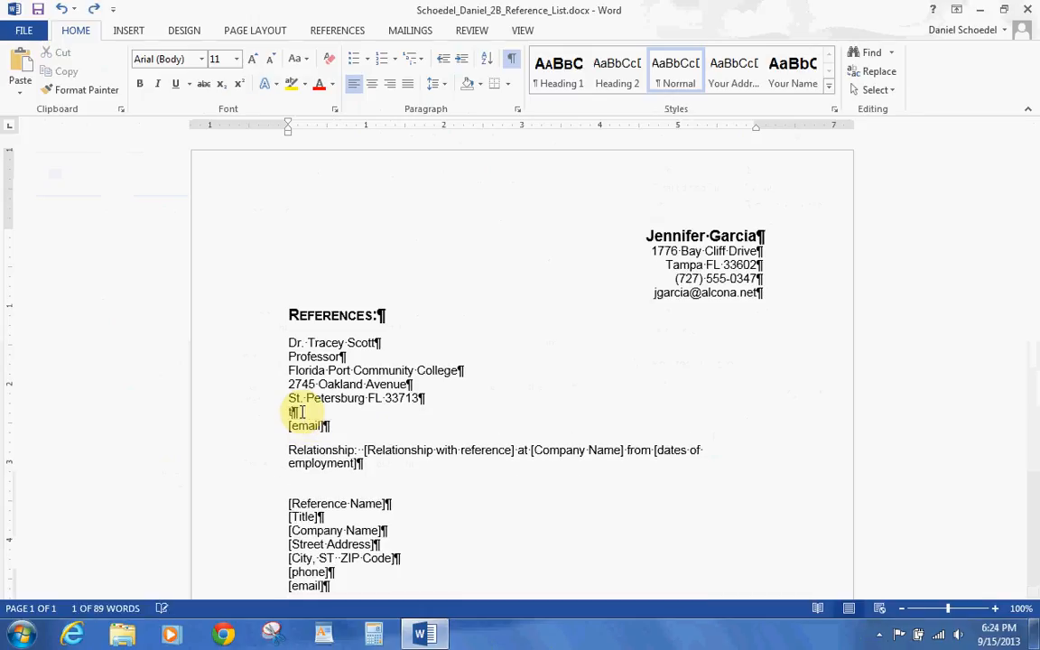
key(ctrl+v)
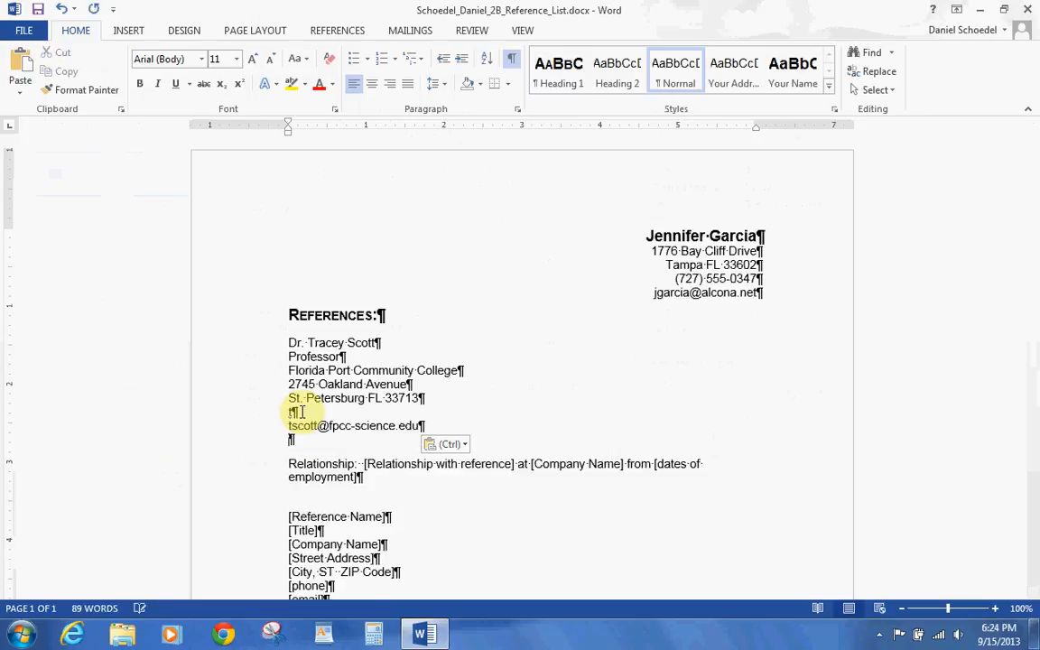
key(Delete)
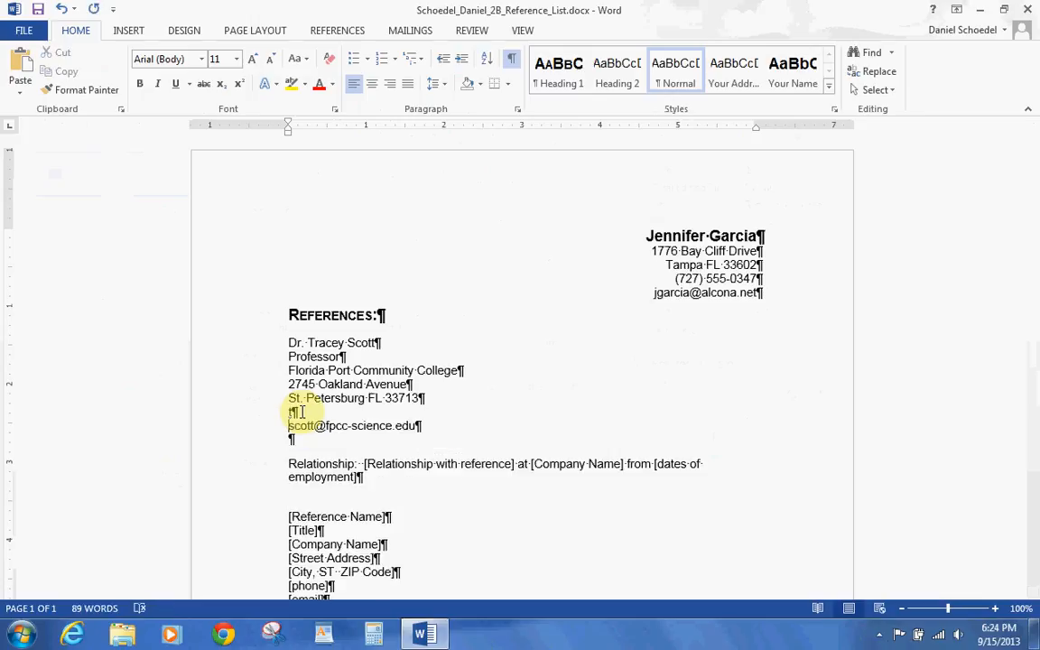
key(ctrl+z)
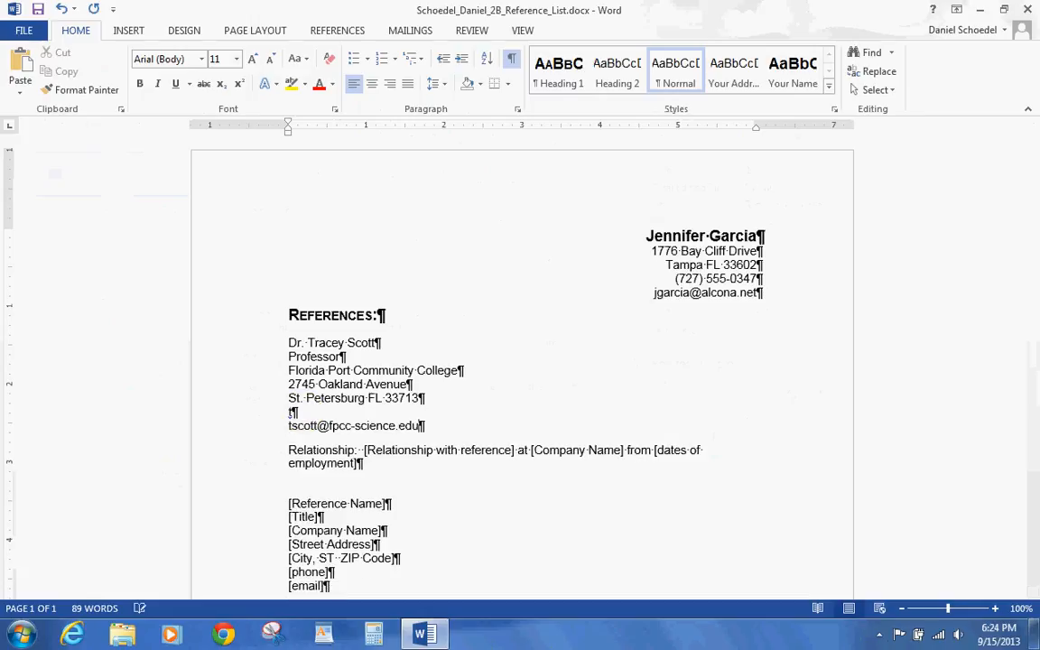
- Replace the leftover text on the phone line with the first reference's phone number
click(299, 412)
key(BackSpace)
text((727))
text(555)
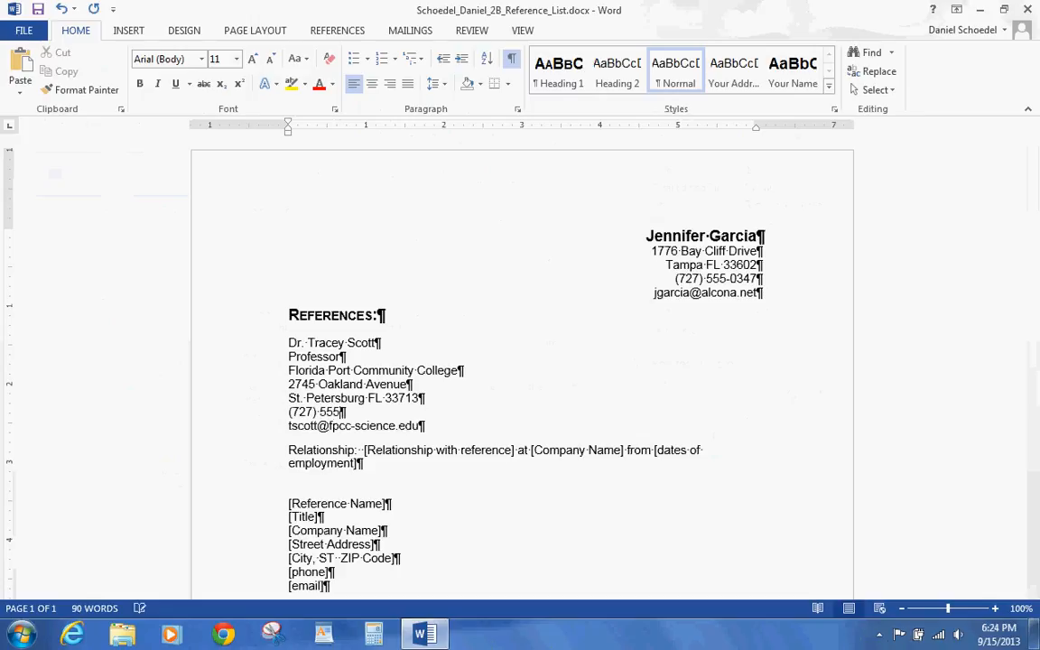
text(-0974)
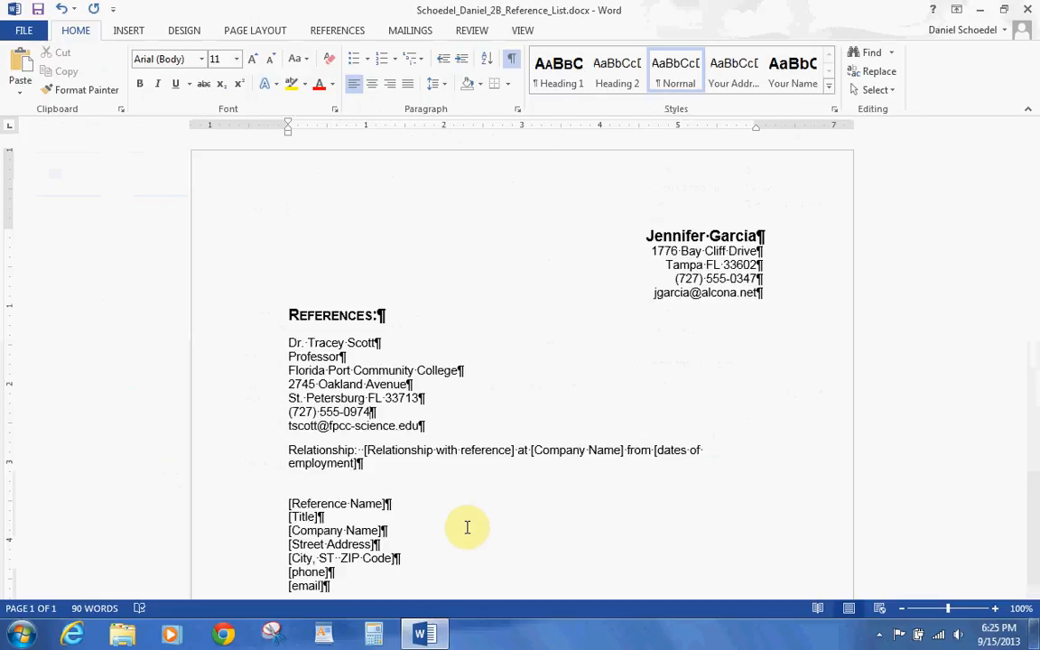
- Make the relationship line read 'Professor' at 'Florida Port Community College'
click(453, 459)
text(Professor)
click(487, 455)
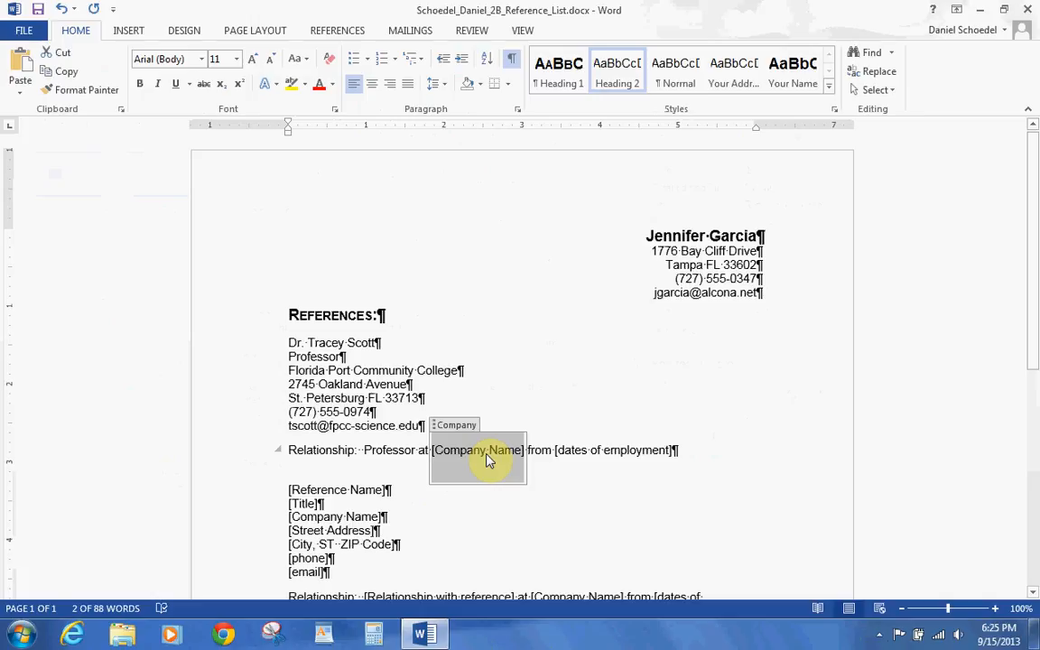
text(Florida Po)
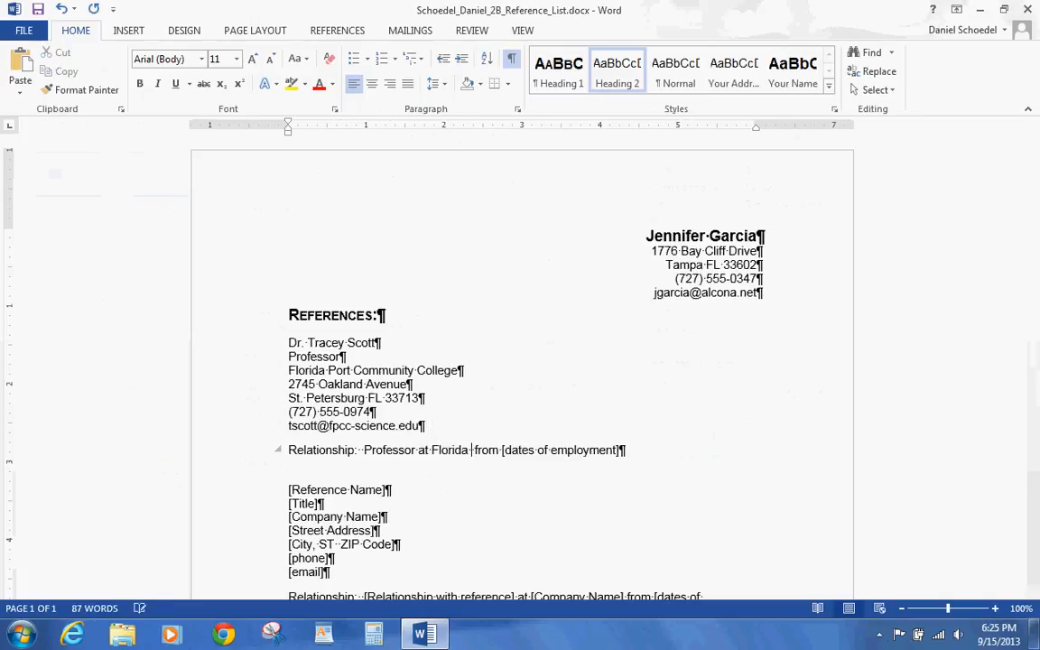
text(rt Commun )
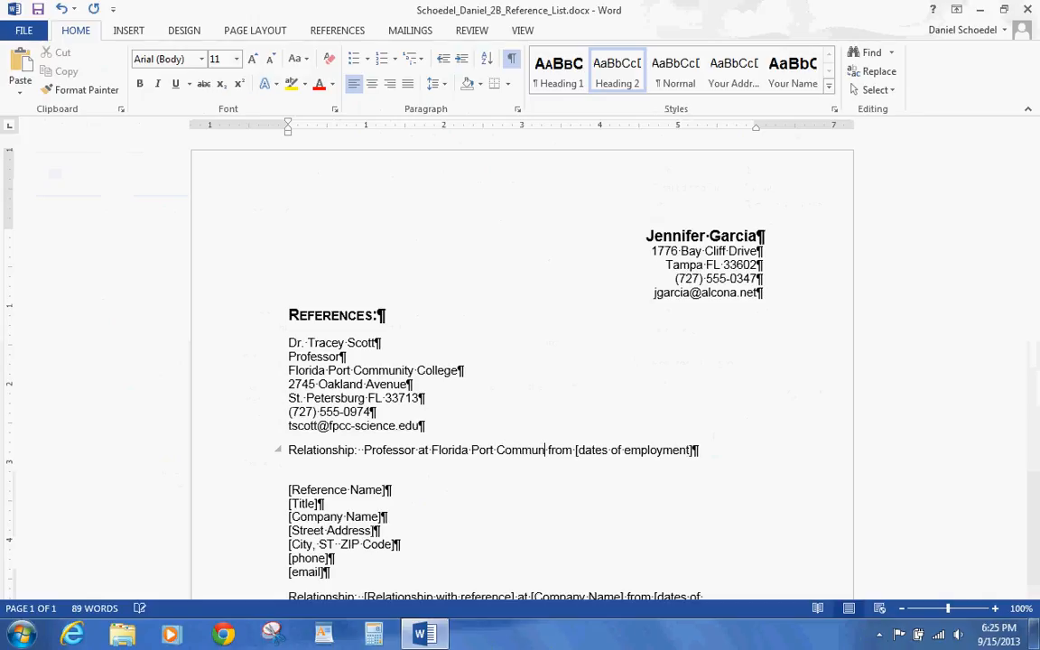
text(ity Colle)
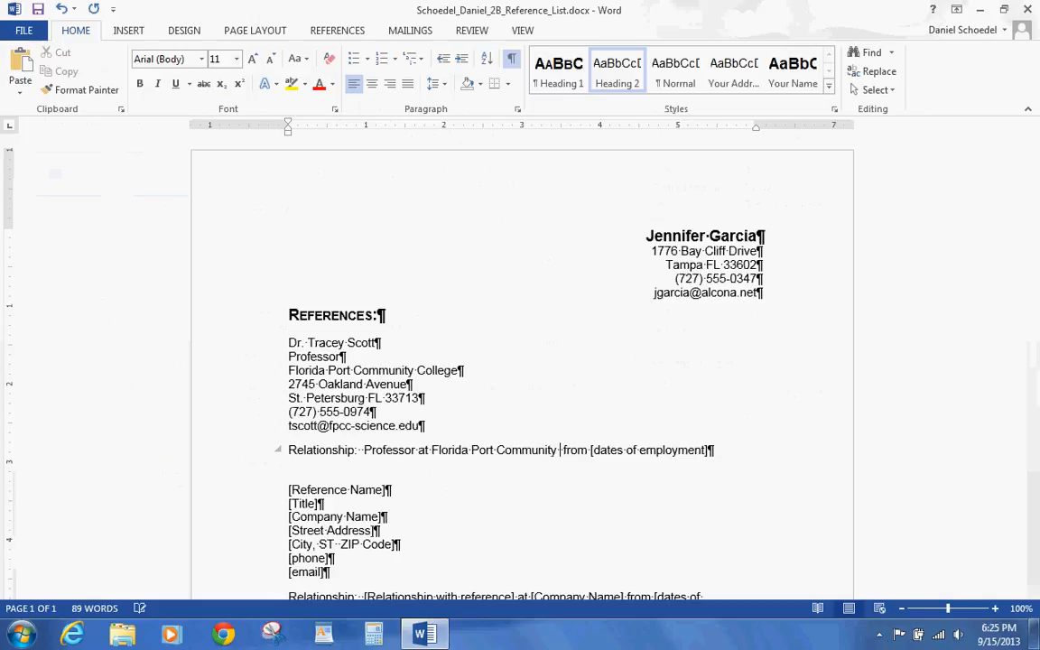
text(ge)
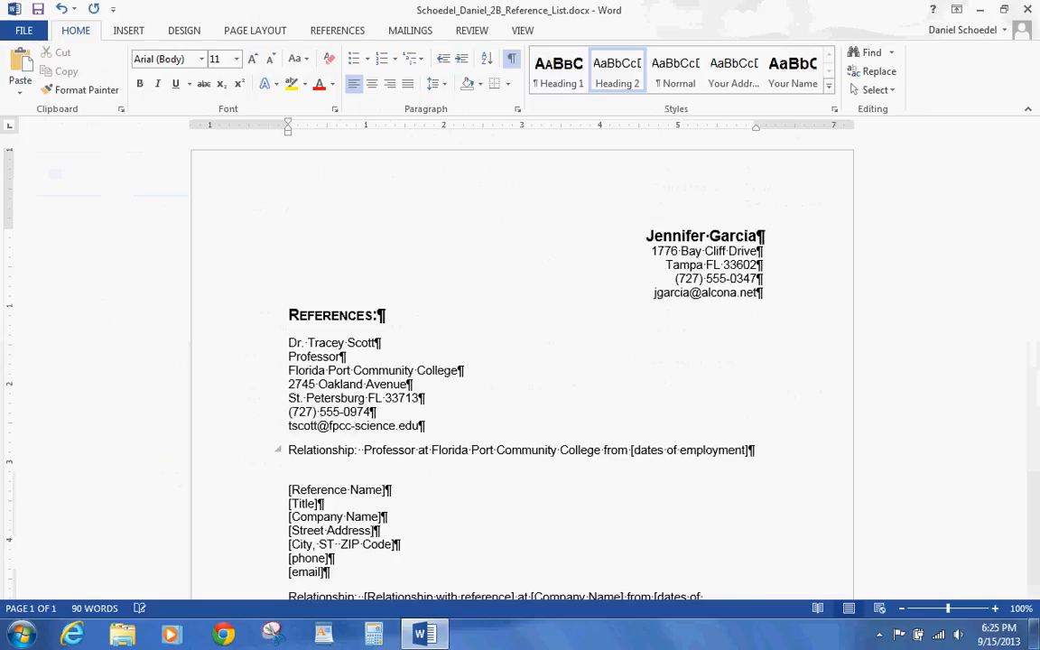
- In the document panel, set Subject to 'reference list' and Author to the student's name
click(30, 30)
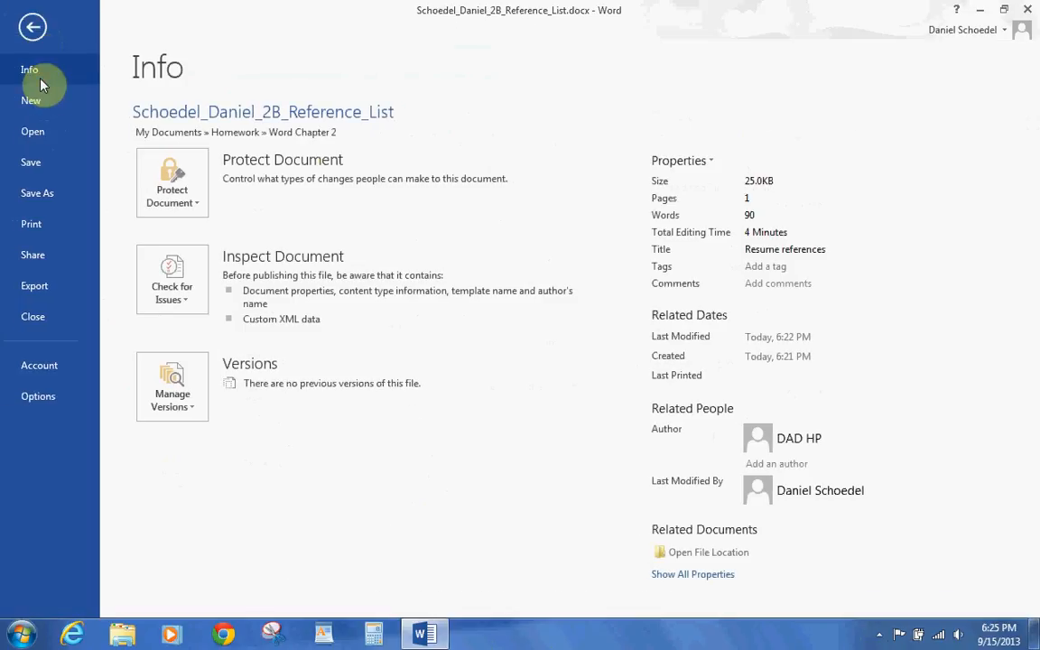
click(647, 161)
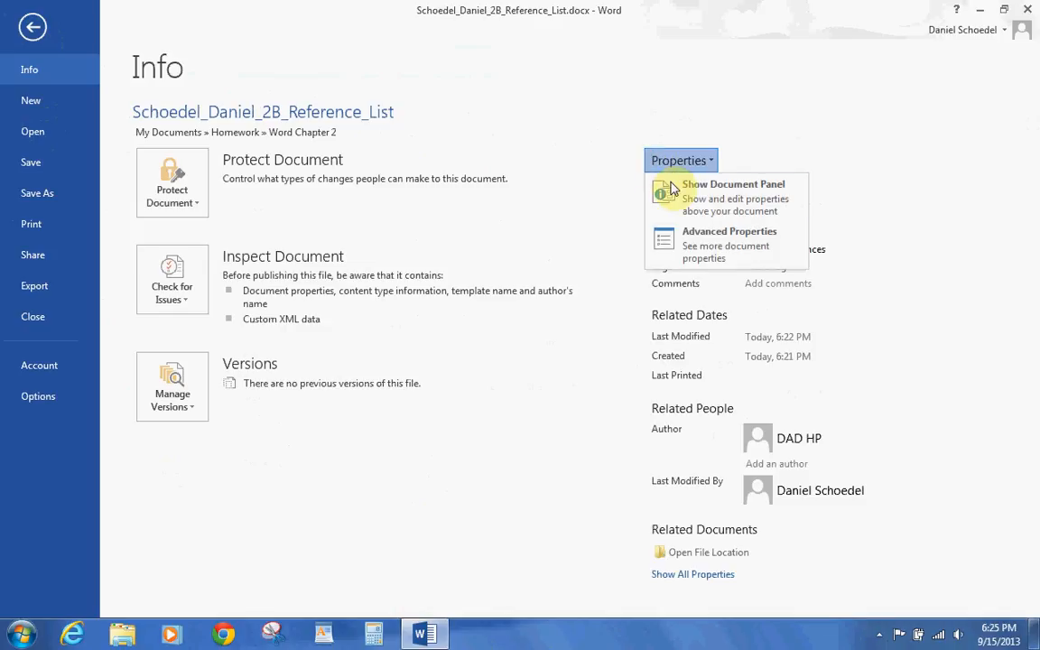
click(682, 204)
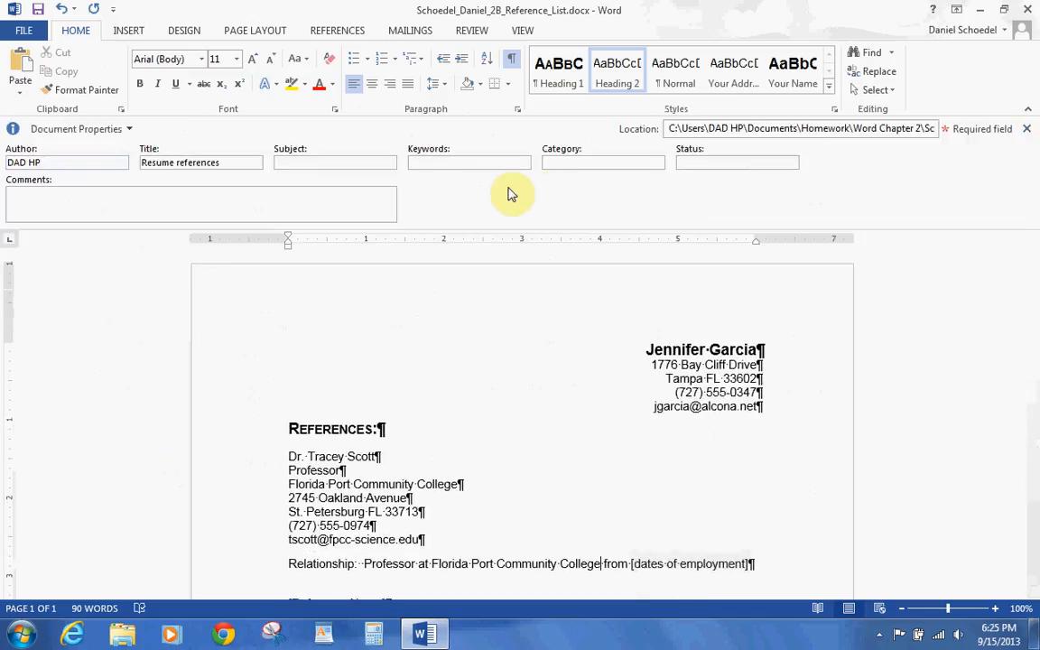
click(365, 163)
text(reference )
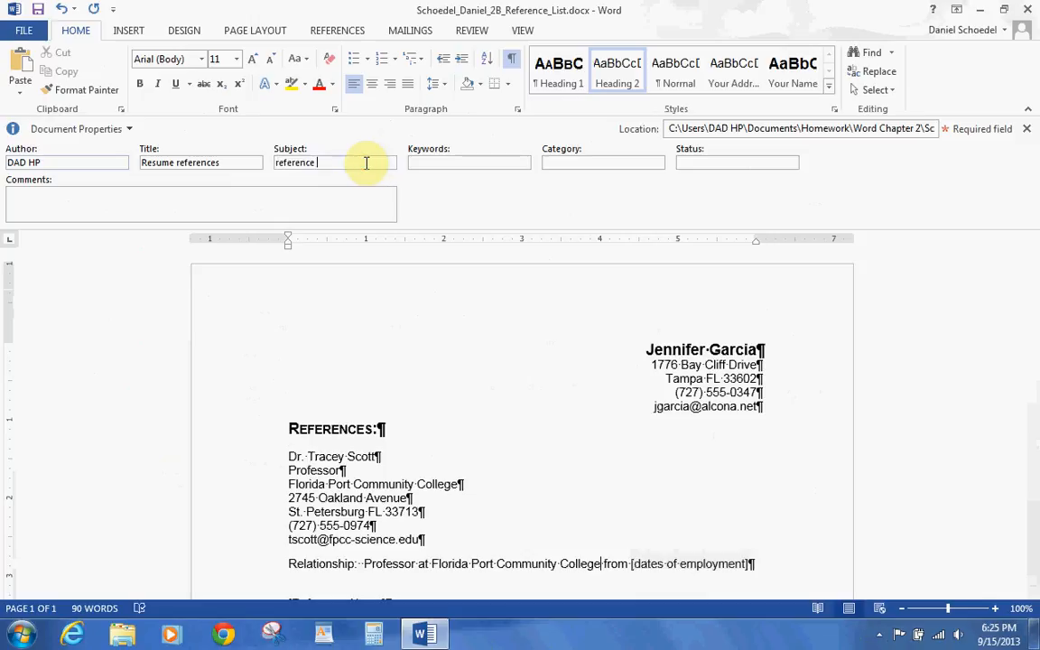
text(list)
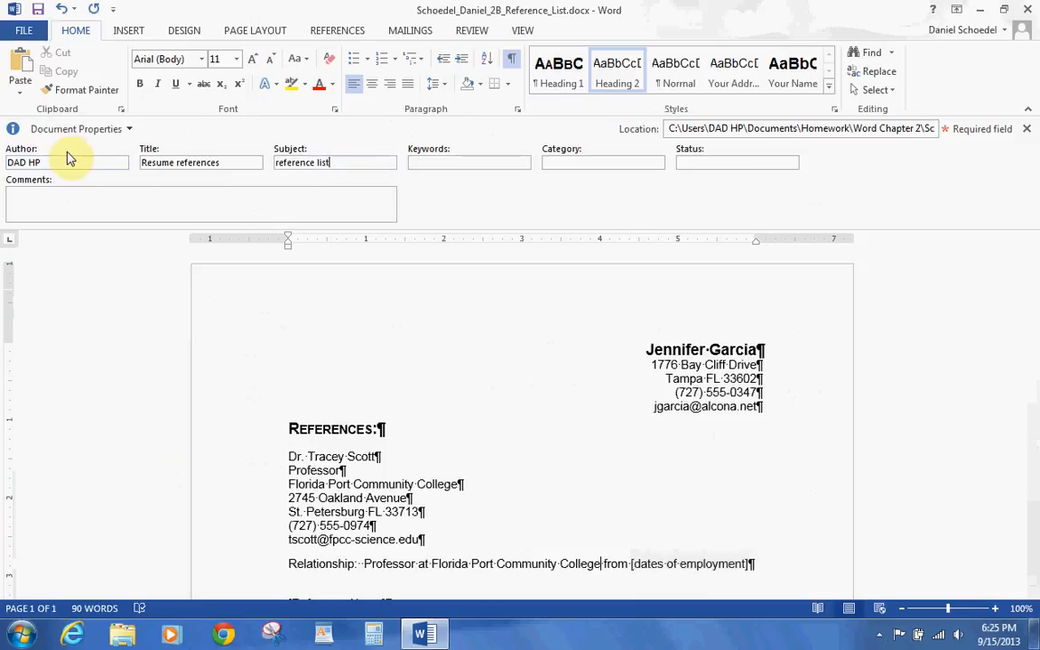
drag(46, 162, 9, 162)
text(Daniel Schoedel)
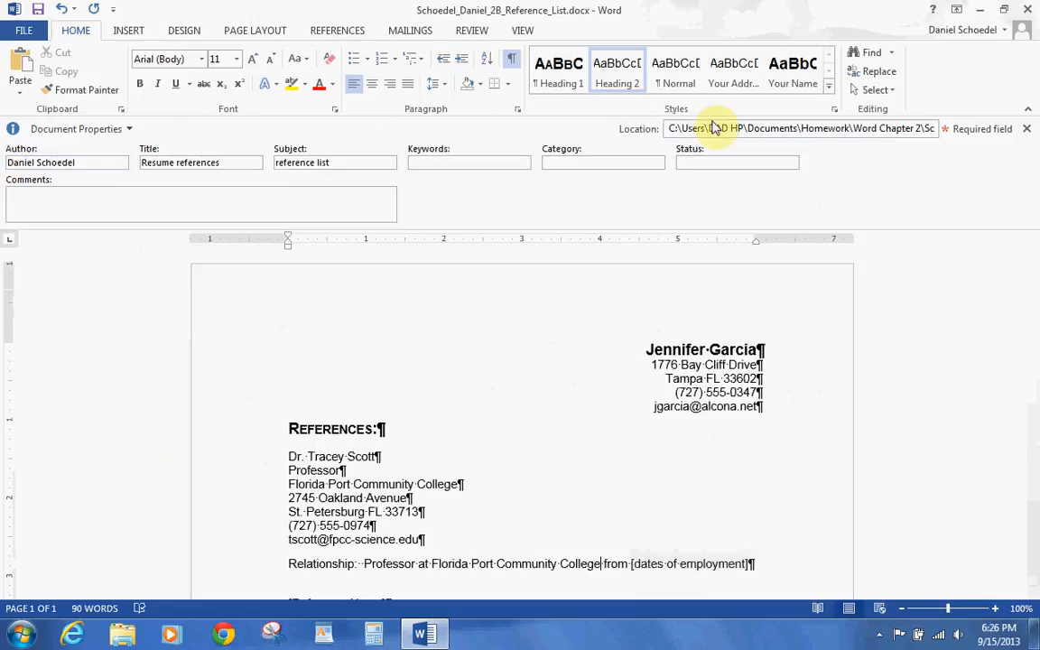
click(1028, 129)
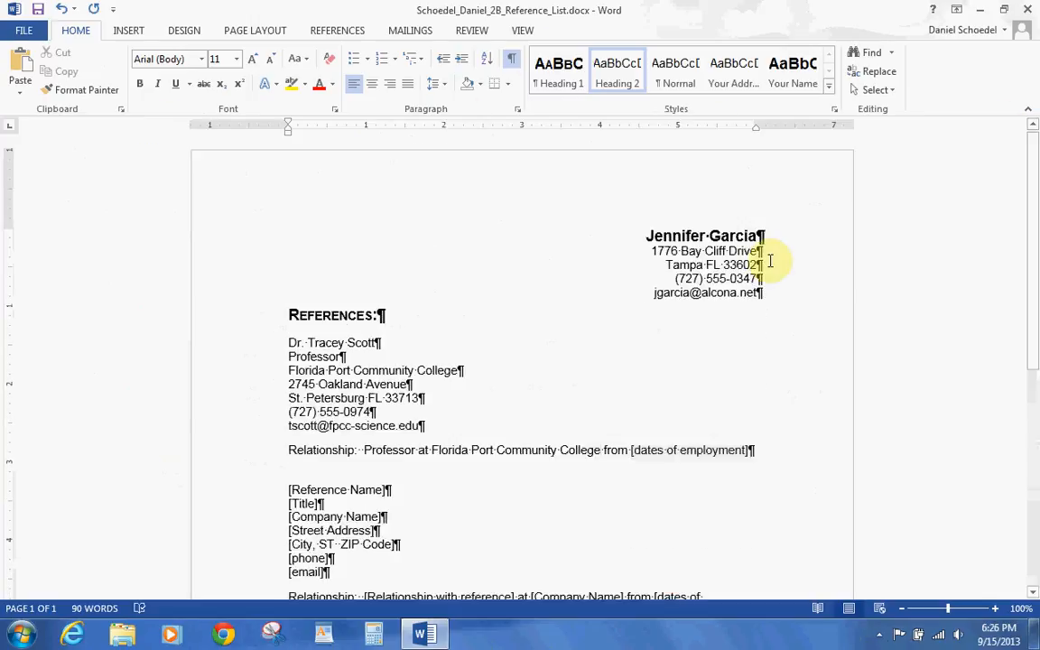
click(876, 633)
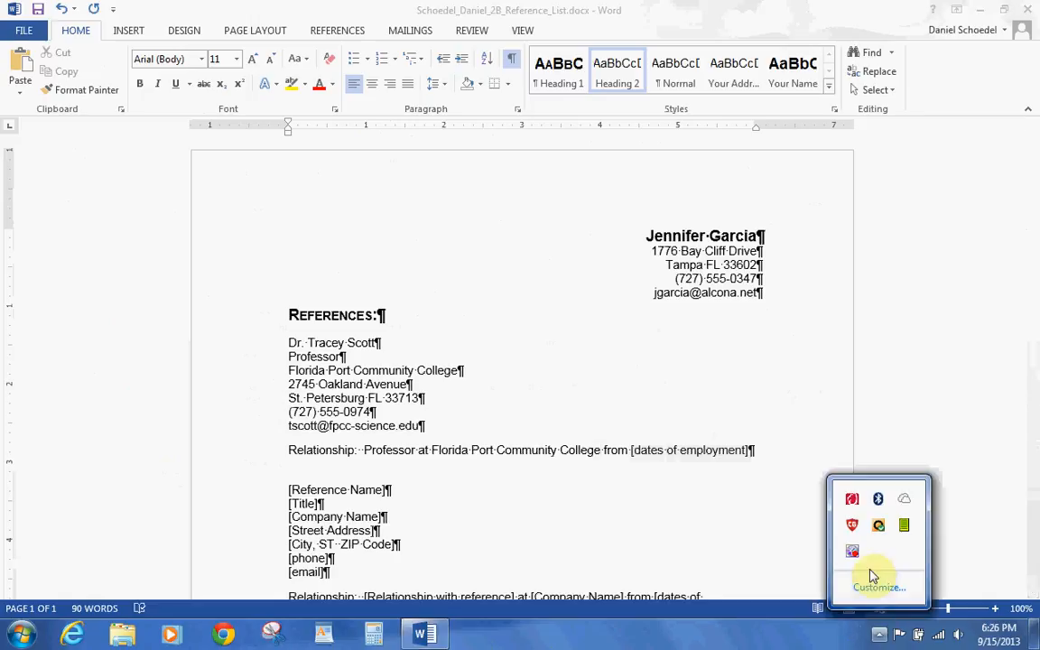
right_click(855, 556)
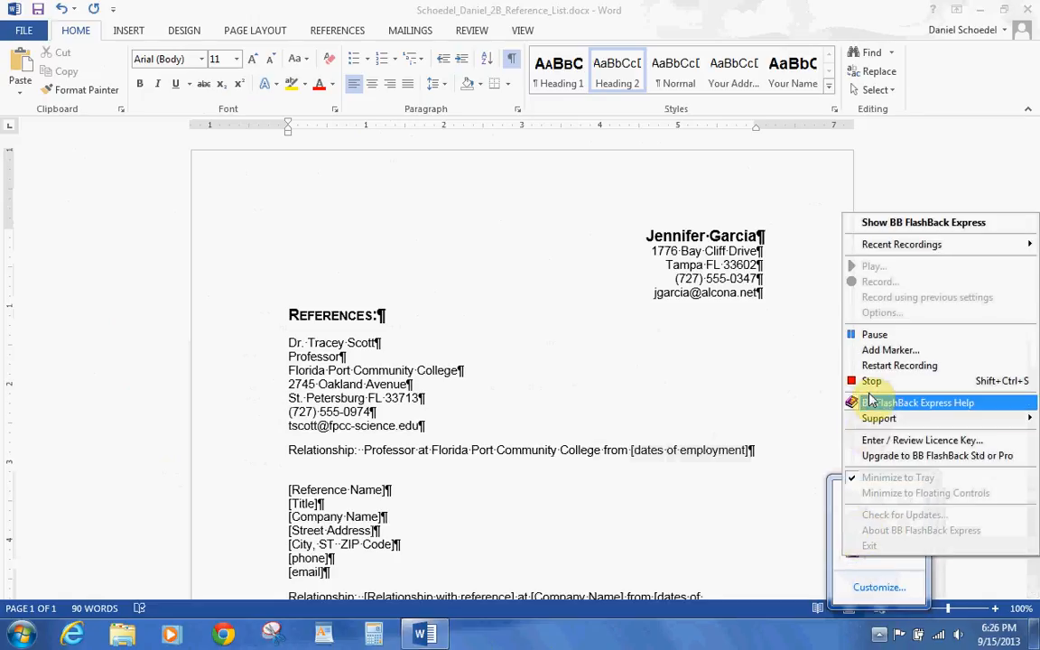